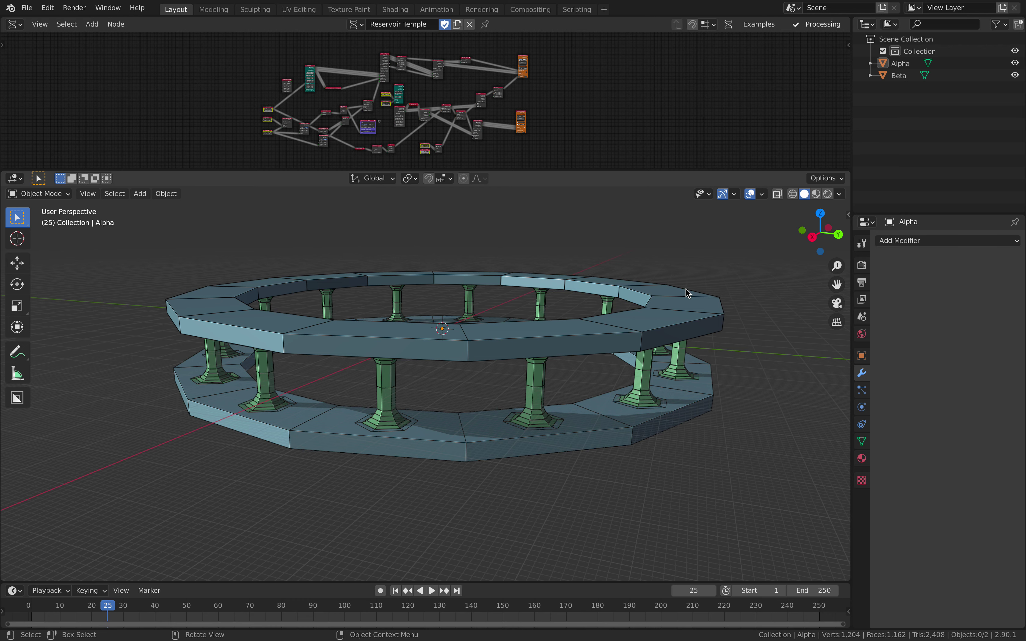
- Browse the image search results for "water reservoir underground" and the related images for architectural references
middle_click_drag(688, 296, 600, 291)
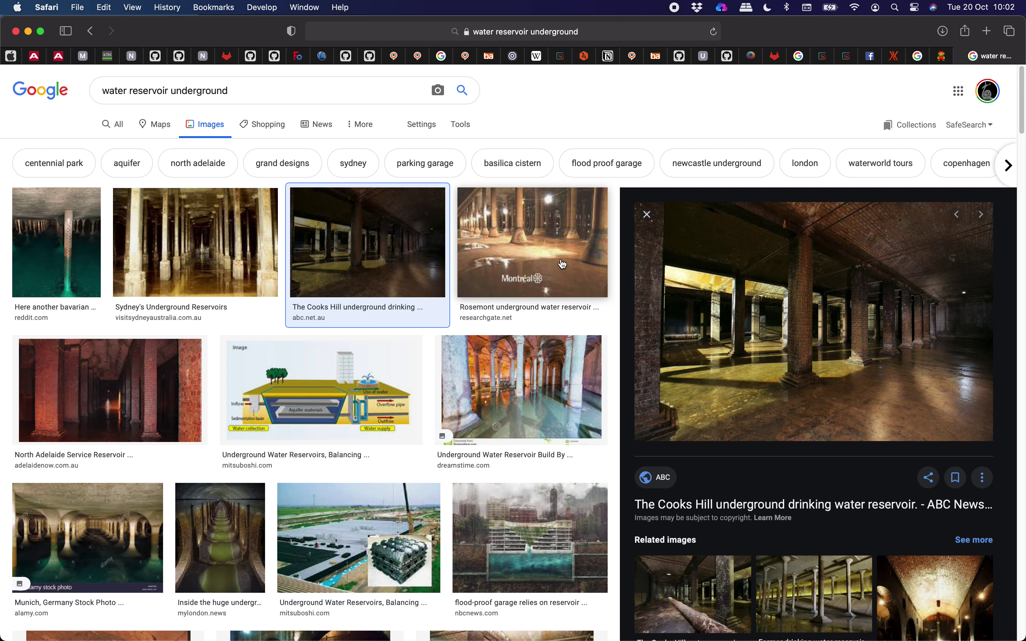
scroll(727, 369, "down", 8)
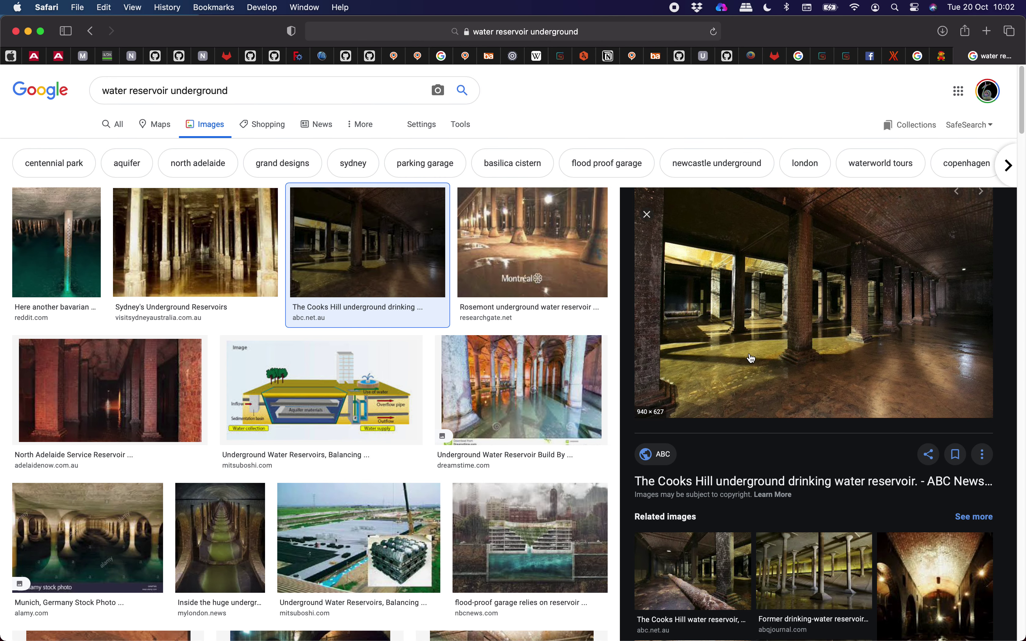
scroll(758, 285, "down", 3)
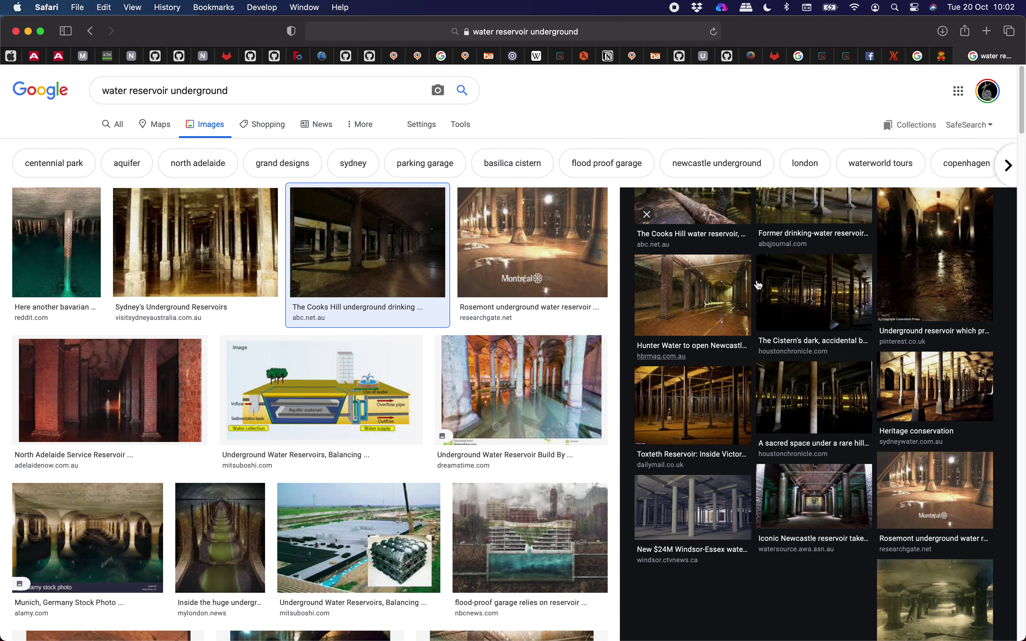
scroll(772, 364, "down", 1)
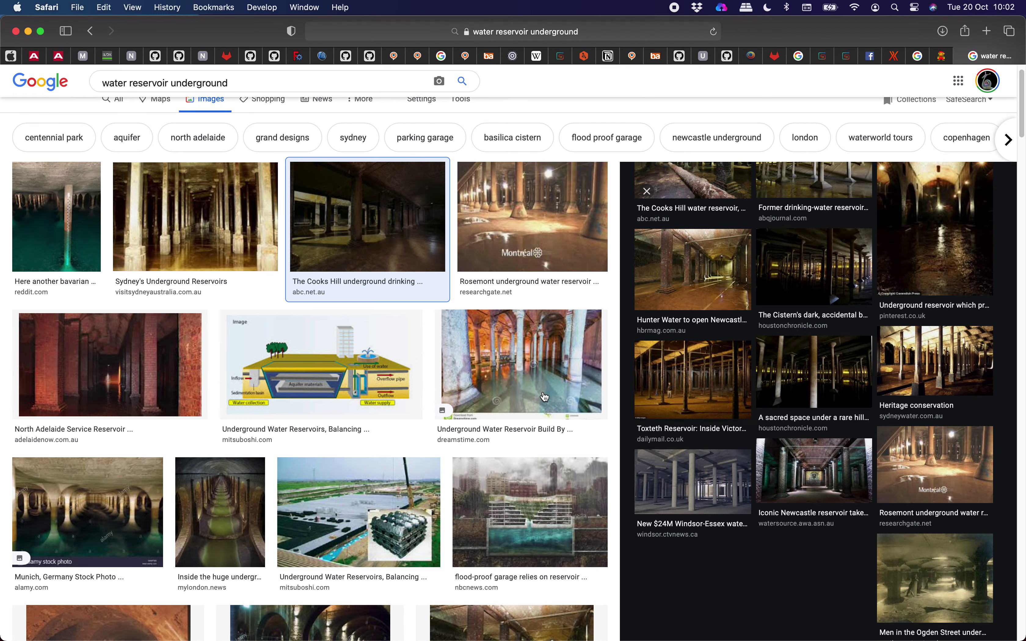
scroll(509, 365, "up", 6)
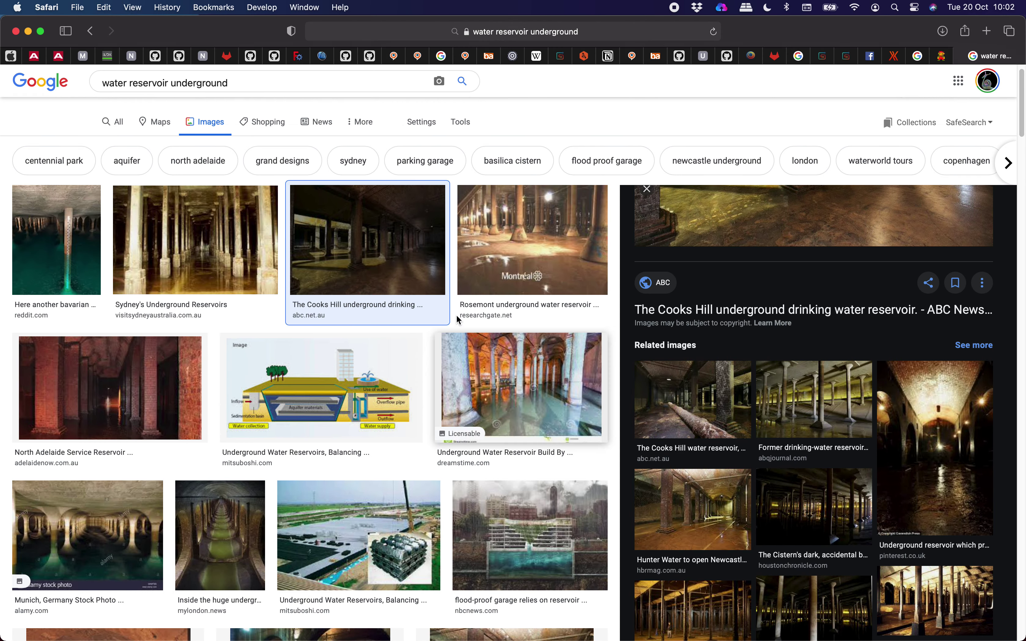
scroll(776, 279, "up", 5)
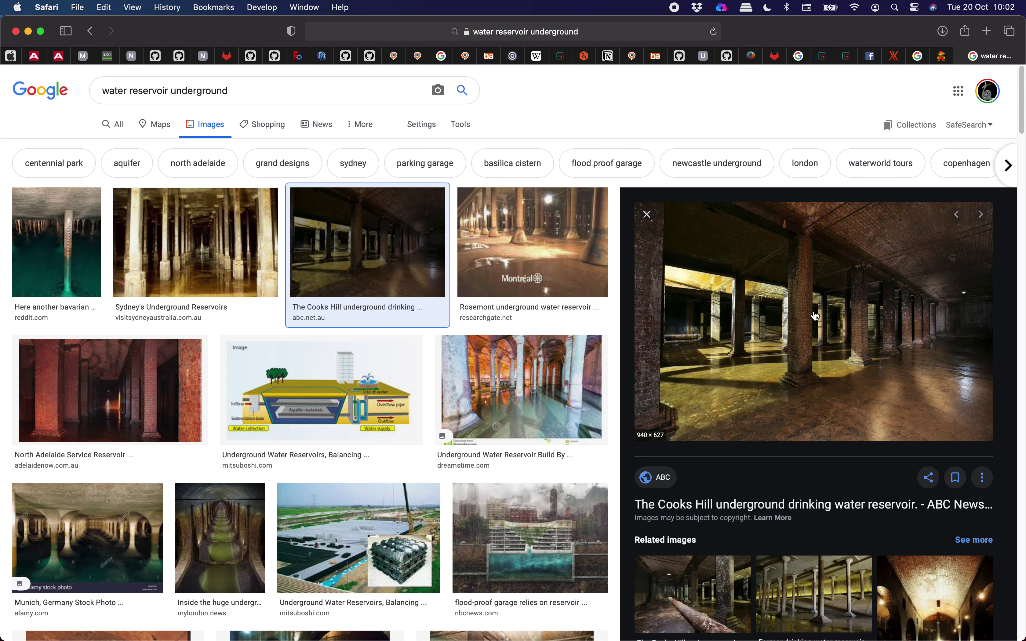
scroll(815, 316, "down", 1)
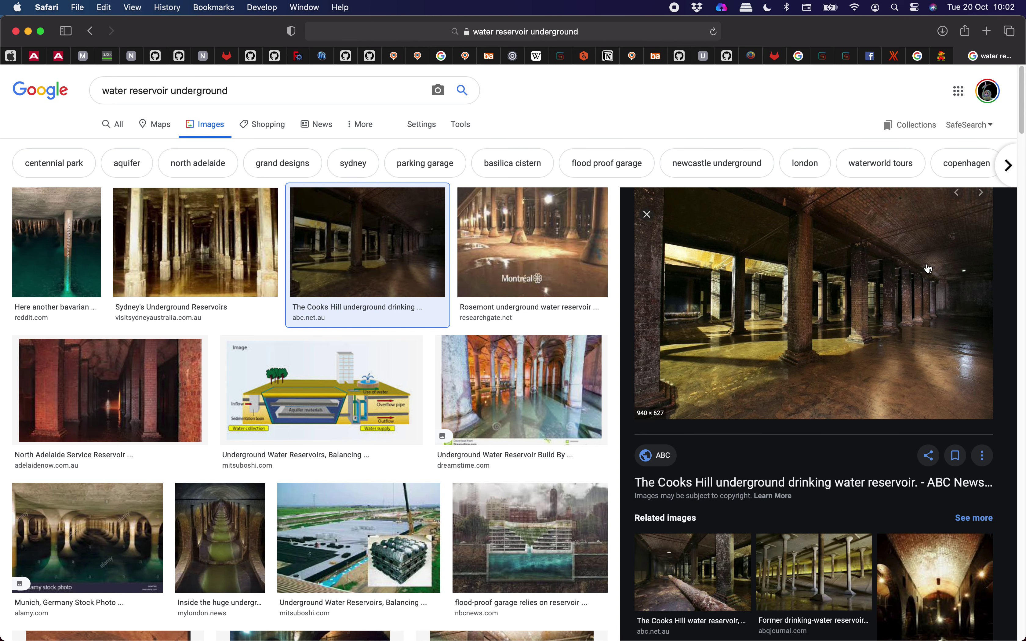
scroll(835, 388, "down", 15)
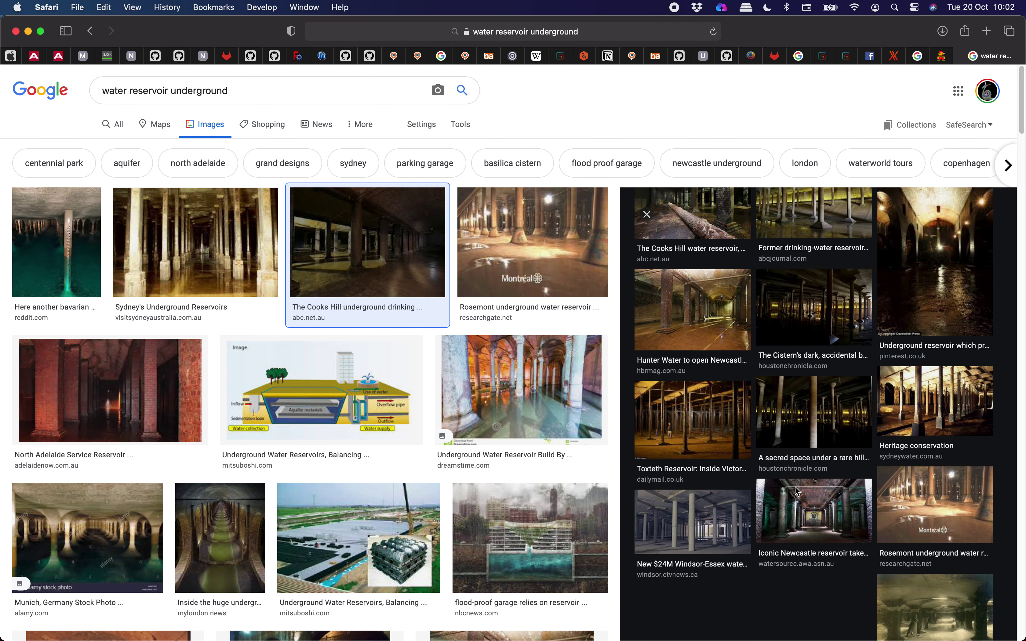
scroll(785, 473, "down", 3)
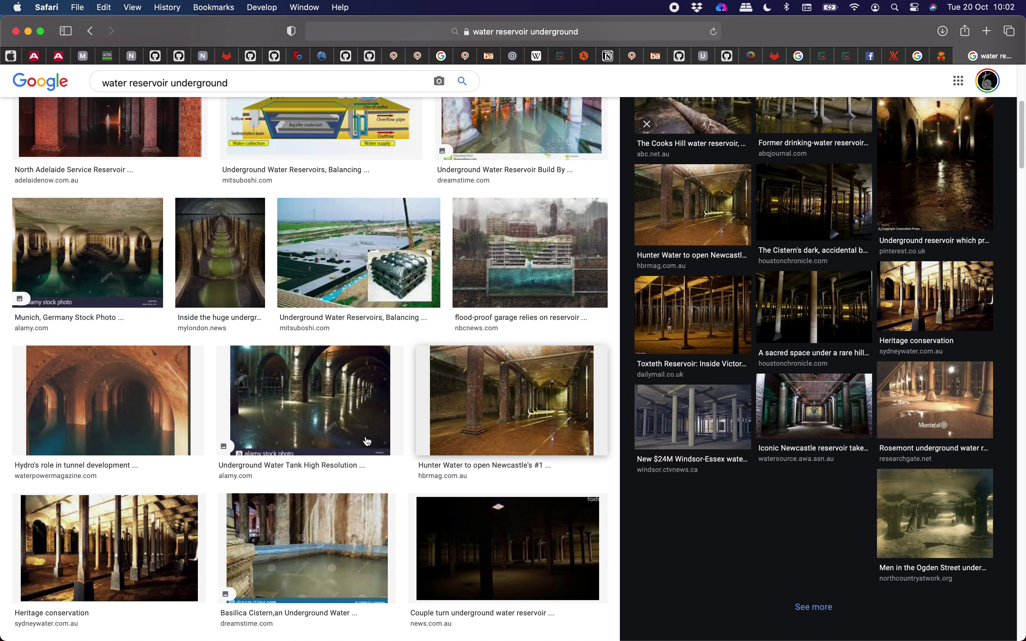
scroll(488, 424, "down", 1)
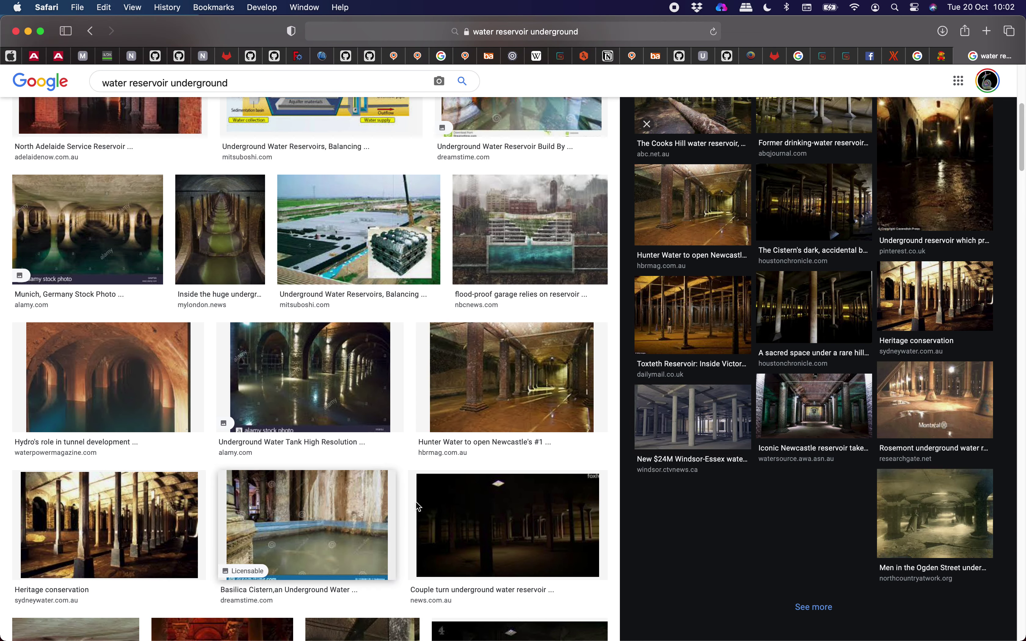
- Preview several reservoir photos, including Heritage conservation, Hunter Water, Underground Water Tank and the related image A factory of clean water
left_click(160, 522)
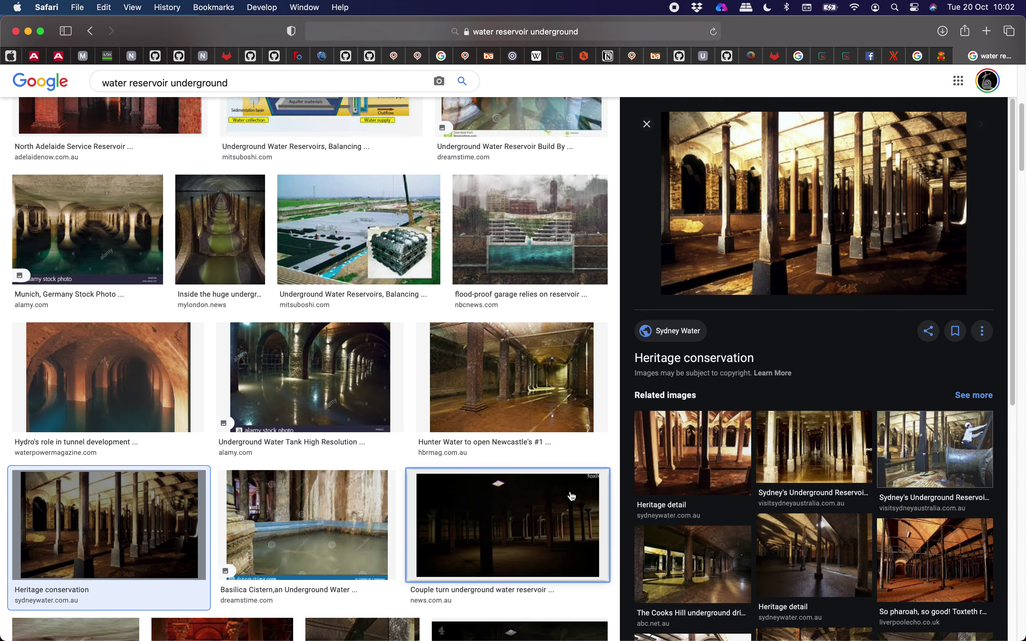
left_click(571, 496)
left_click(437, 415)
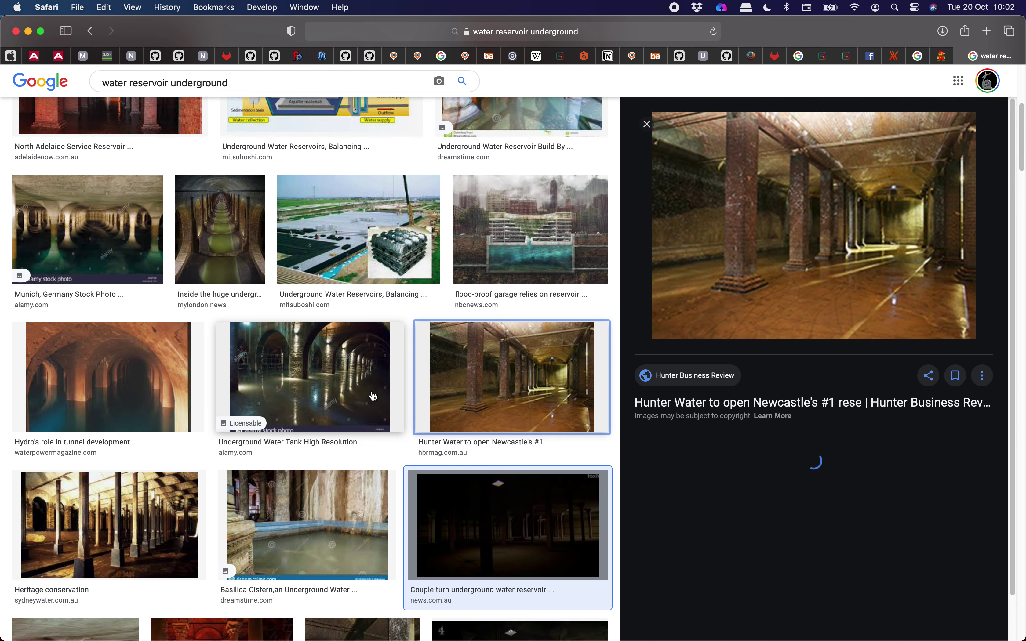
left_click(310, 377)
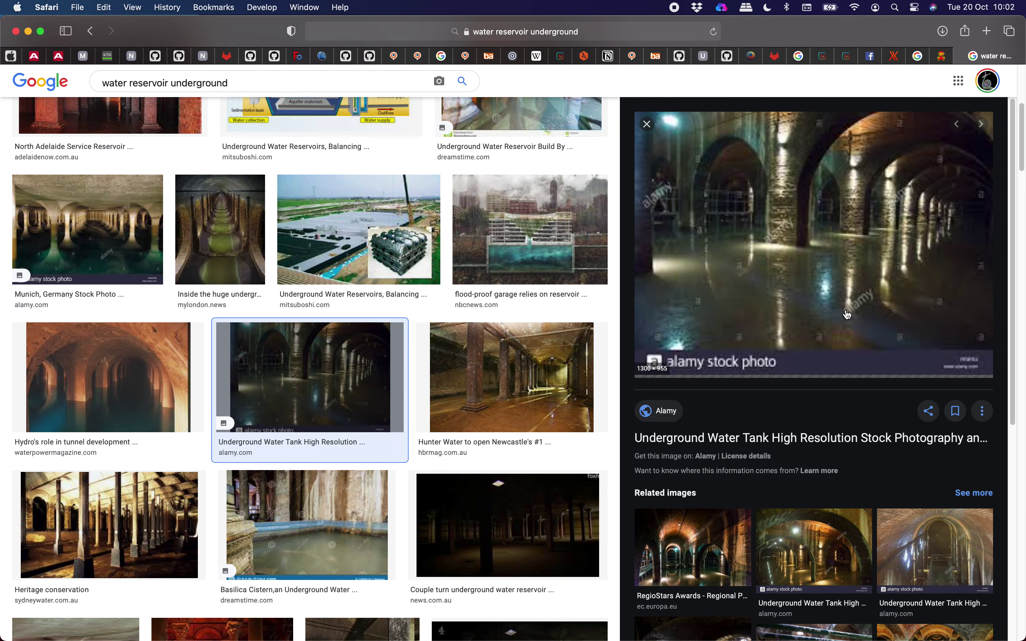
scroll(742, 443, "down", 8)
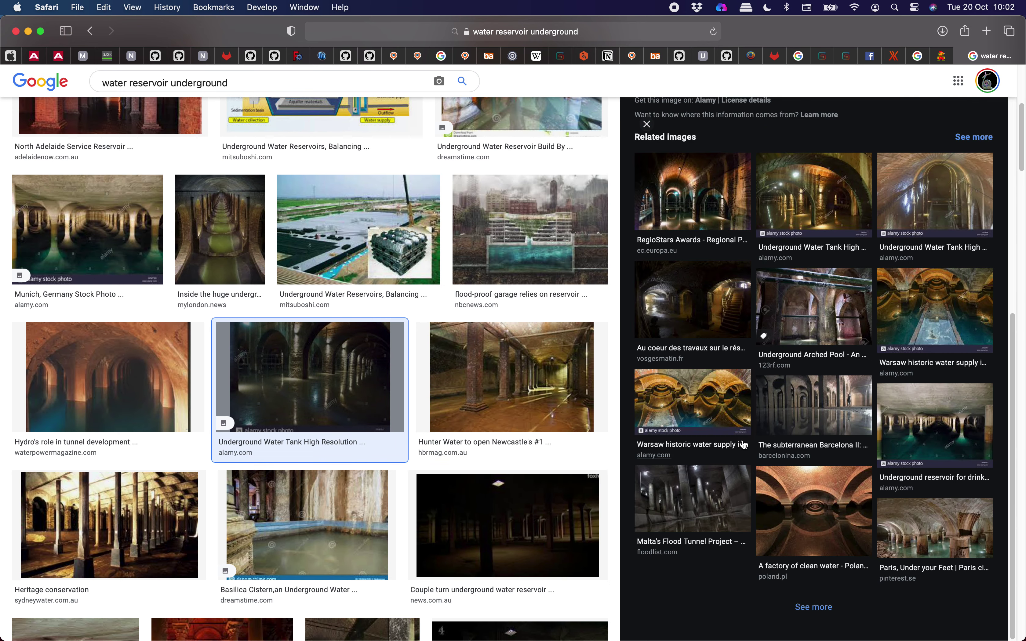
scroll(742, 443, "down", 5)
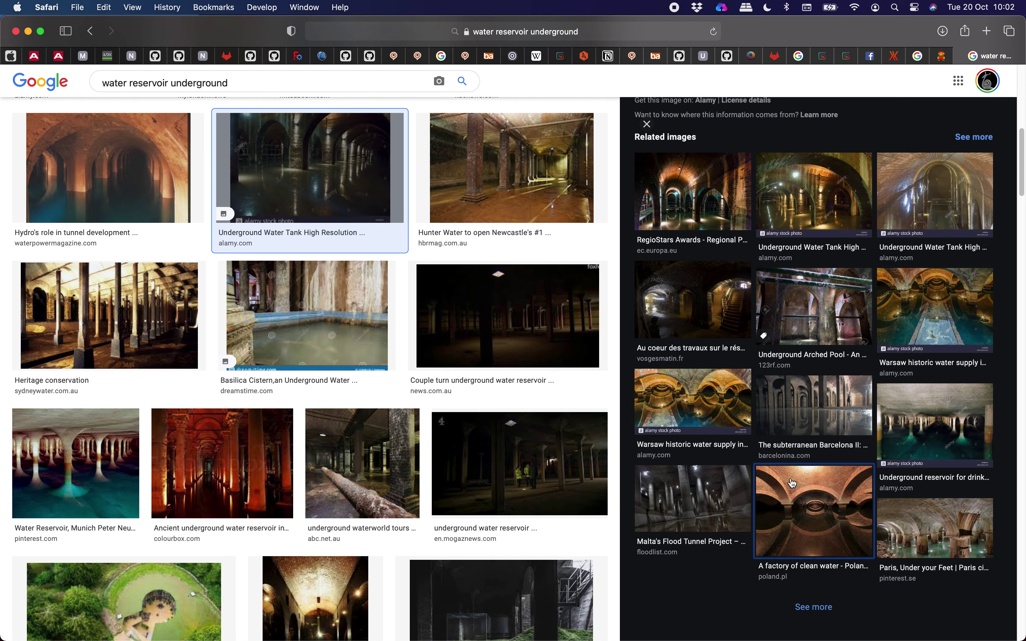
left_click(813, 511)
- Switch to Blender, enlarge the node editor above the 3D viewport, and shift the Beta Mesh viewer node slightly
key("ctrl+Right")
middle_click_drag(613, 319, 636, 314)
left_click_drag(692, 172, 712, 294)
scroll(593, 168, "down", 2)
scroll(605, 188, "up", 3)
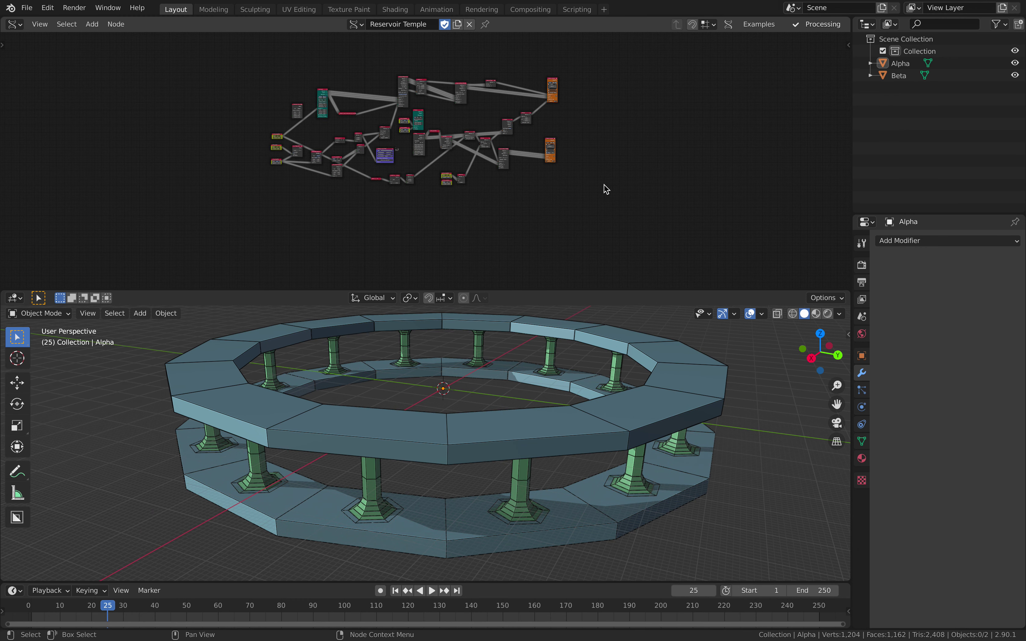
scroll(582, 211, "up", 5)
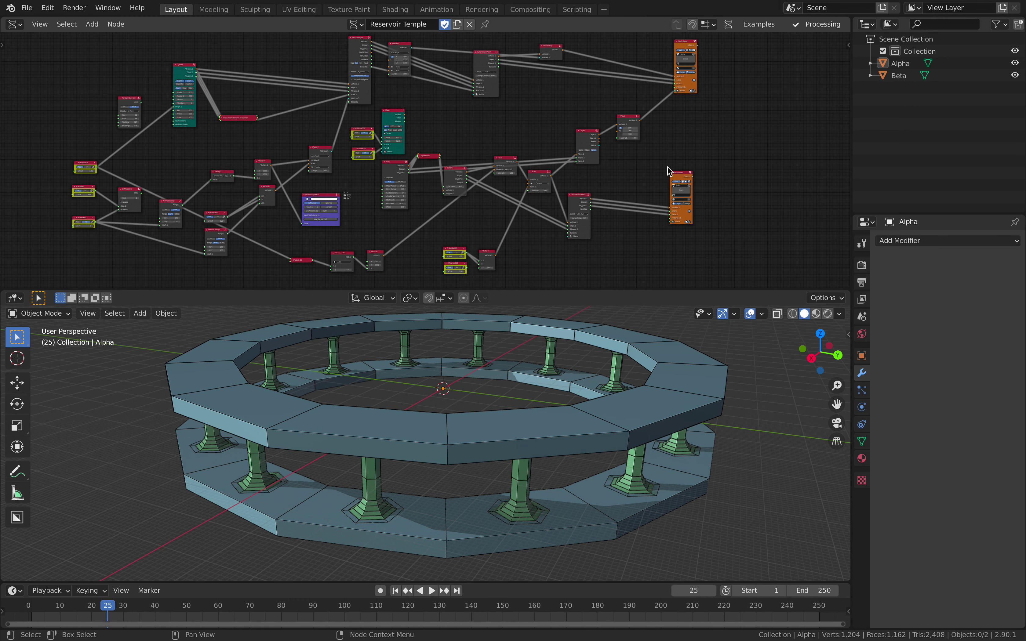
middle_click_drag(671, 182, 687, 192)
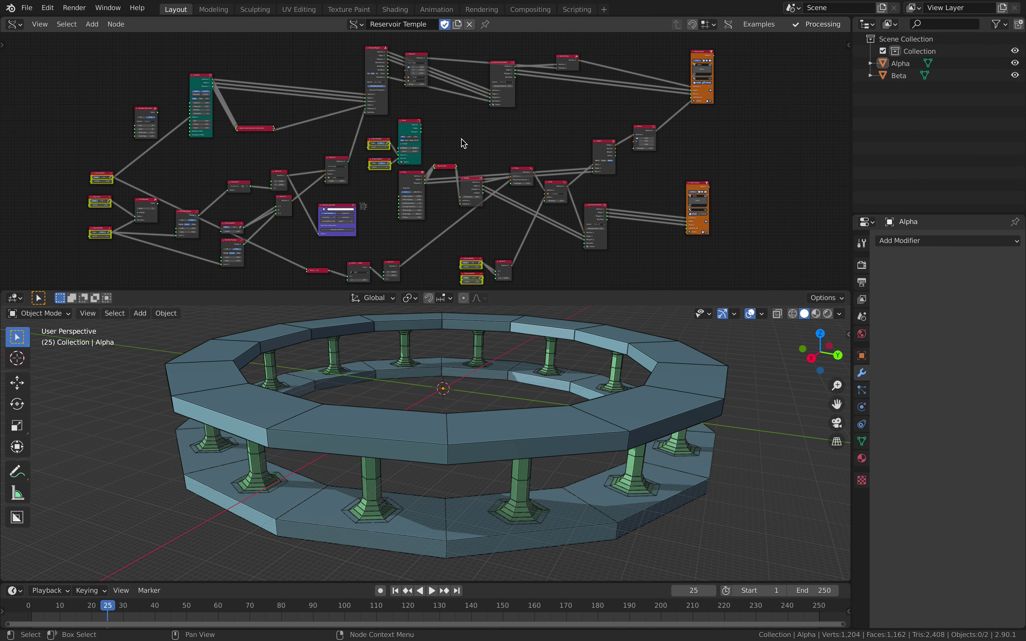
middle_click_drag(491, 124, 484, 119)
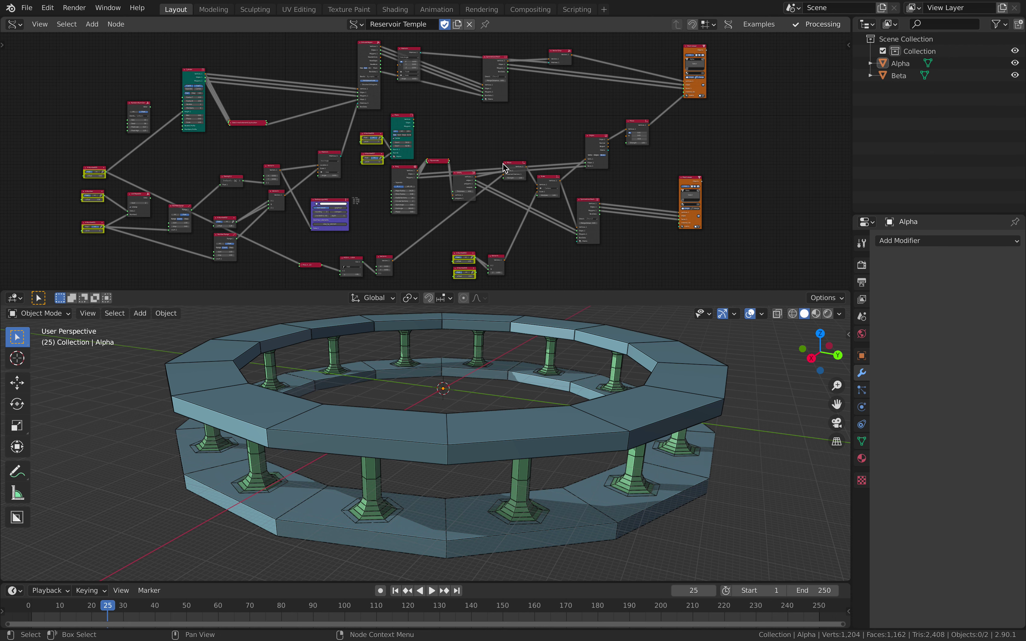
left_click_drag(689, 177, 697, 173)
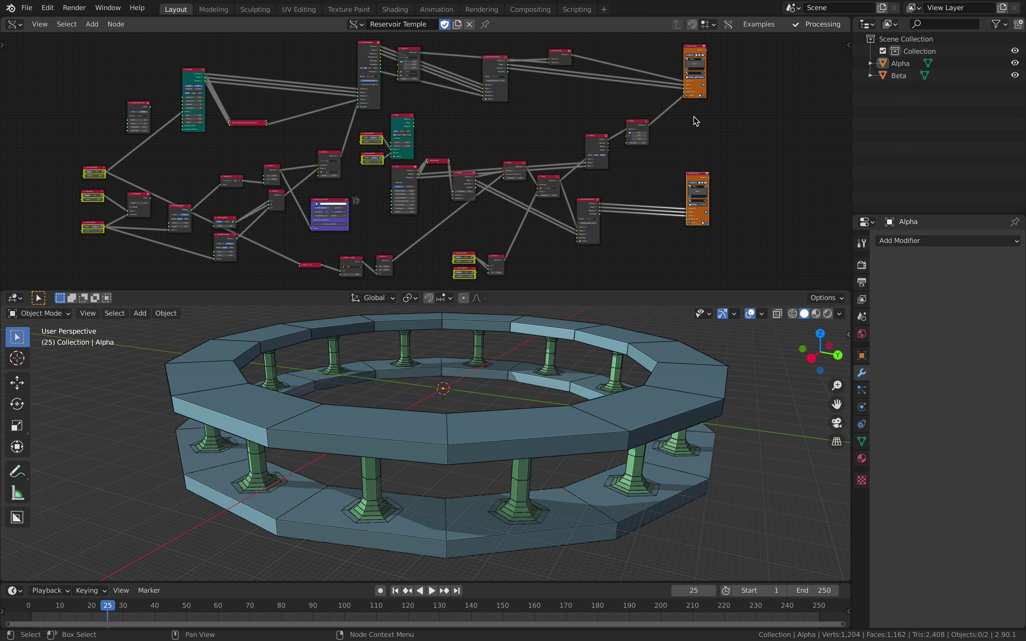
- Select the Alpha columns and then the Beta rings in the viewport to relate each object to its Mesh viewer node
middle_click_drag(683, 124, 637, 133)
middle_click_drag(659, 349, 638, 348)
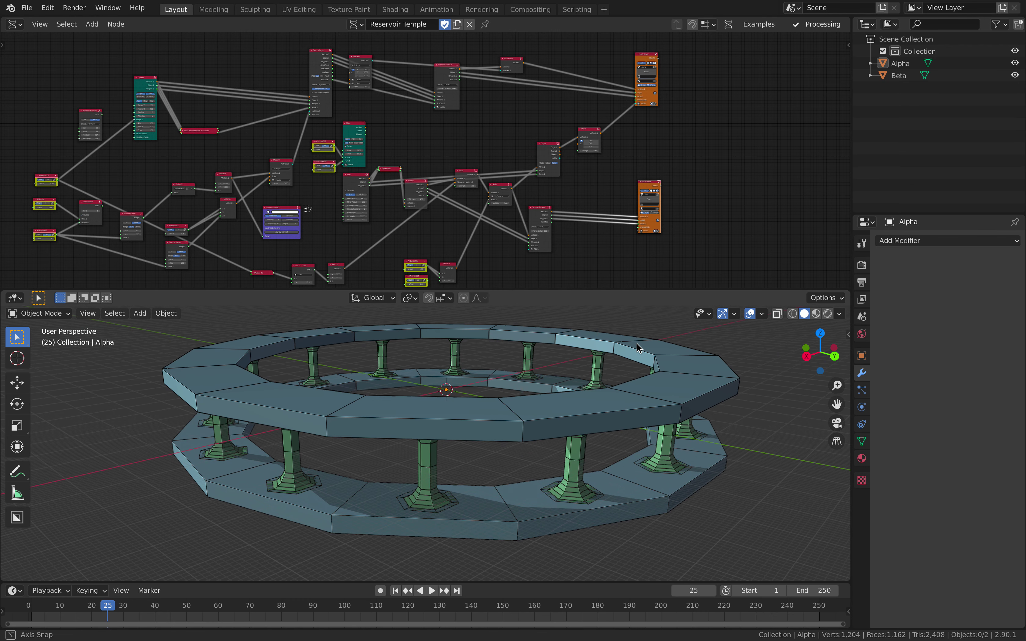
left_click(586, 446)
middle_click_drag(587, 438, 599, 386)
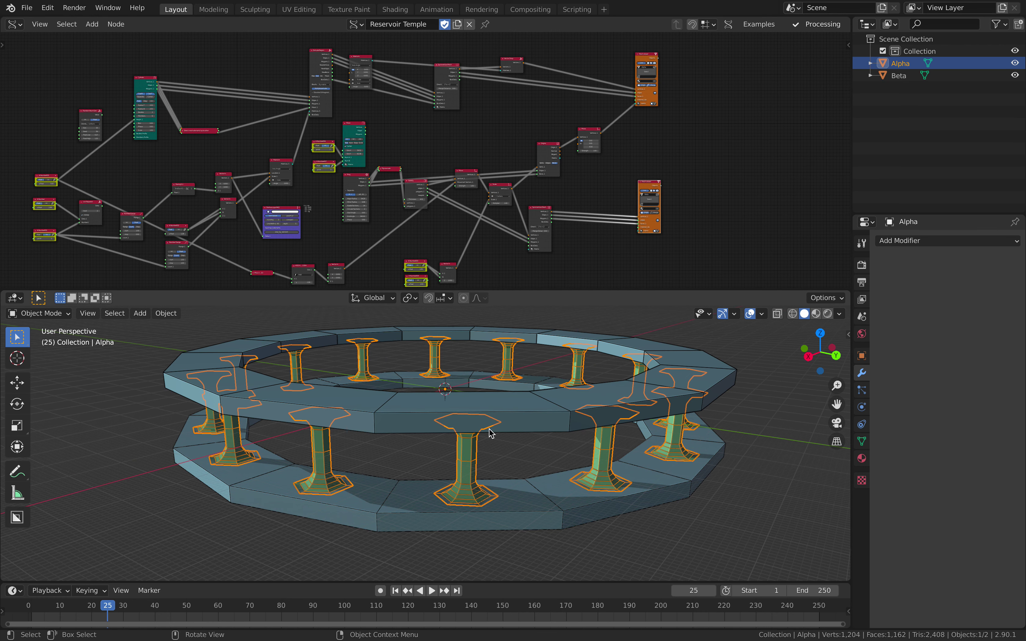
scroll(639, 124, "up", 4)
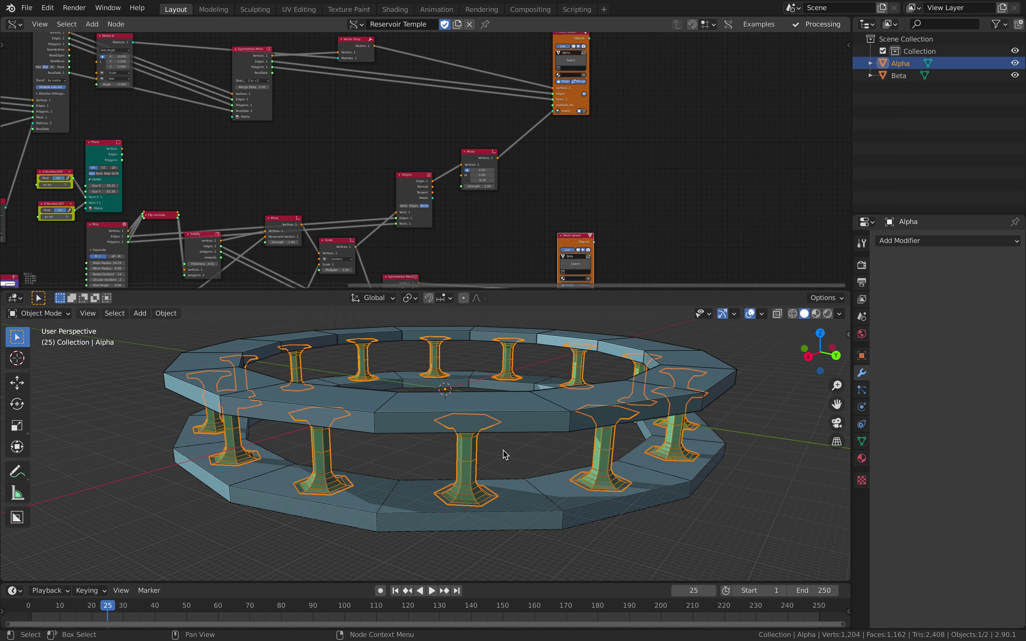
middle_click_drag(528, 224, 513, 155)
left_click(618, 403)
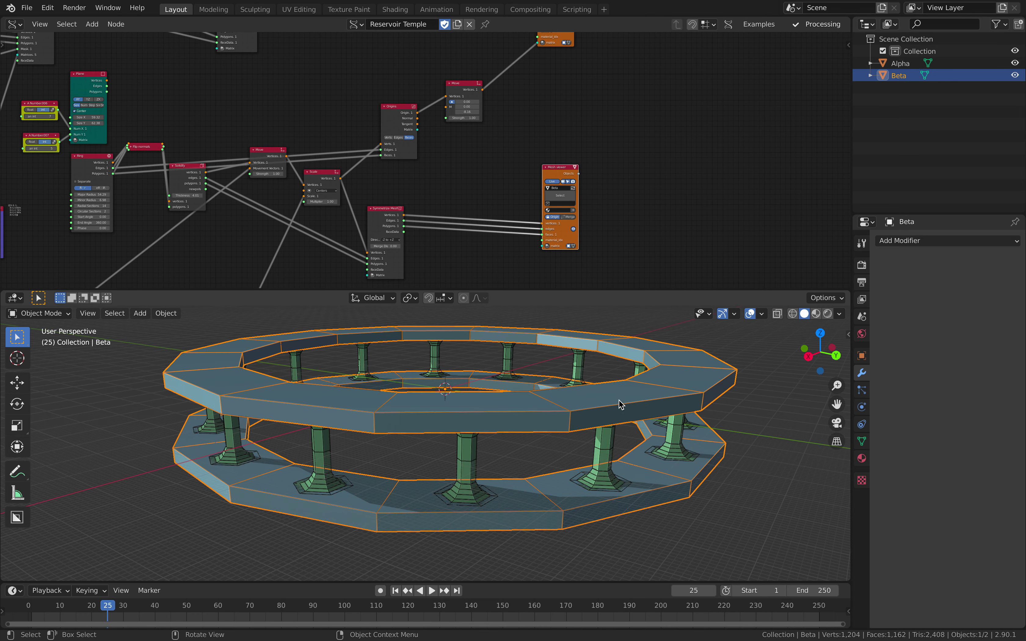
middle_click_drag(570, 489, 591, 377)
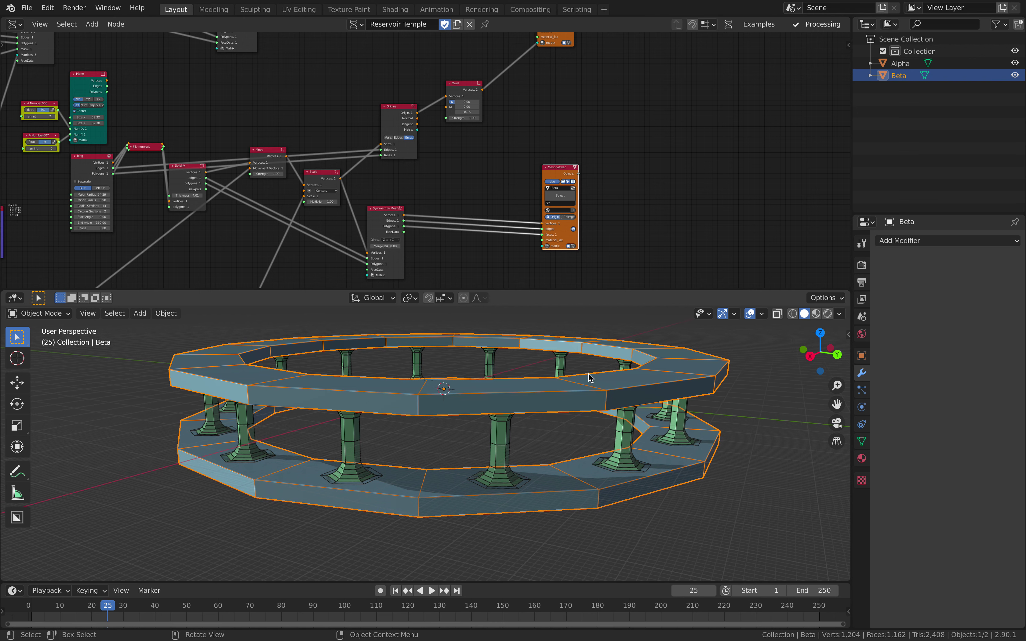
- Turn off Merge on the Alpha Mesh viewer, select individual columns to inspect them as separate objects, and turn Merge back on
scroll(531, 227, "up", 4)
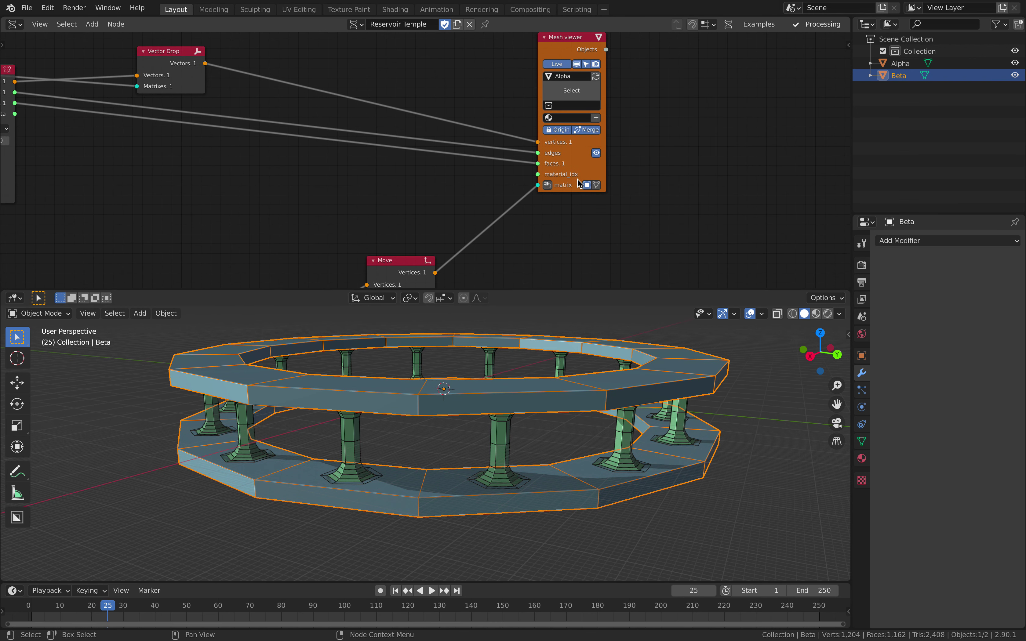
left_click(587, 130)
middle_click_drag(576, 461, 599, 434)
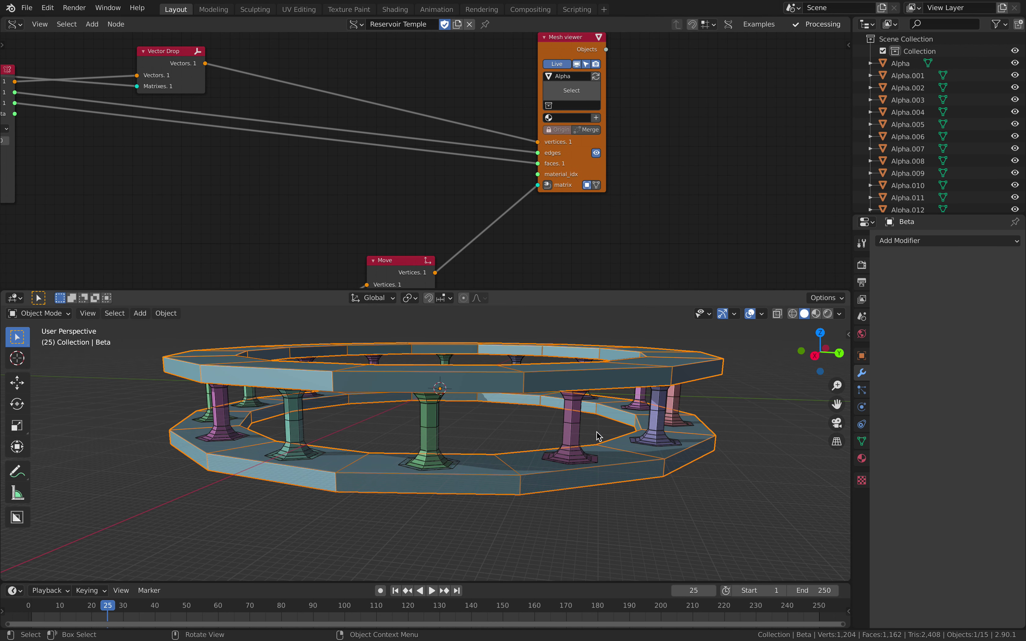
left_click(599, 435)
left_click(429, 428)
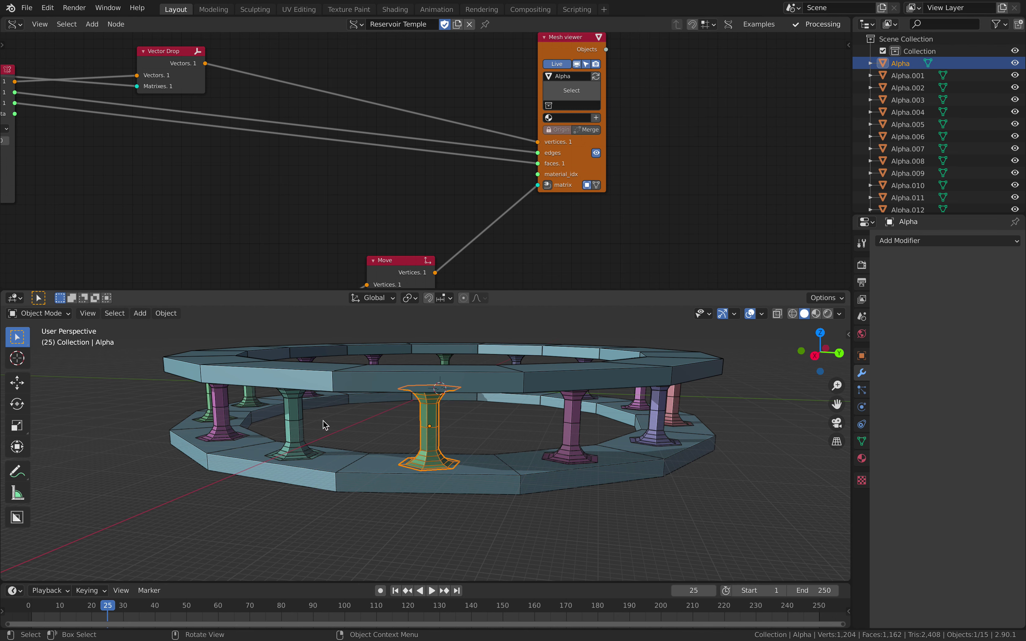
left_click(227, 414)
mouse_move(437, 435)
middle_mouse_down()
mouse_move(434, 461)
mouse_move(439, 449)
middle_mouse_up()
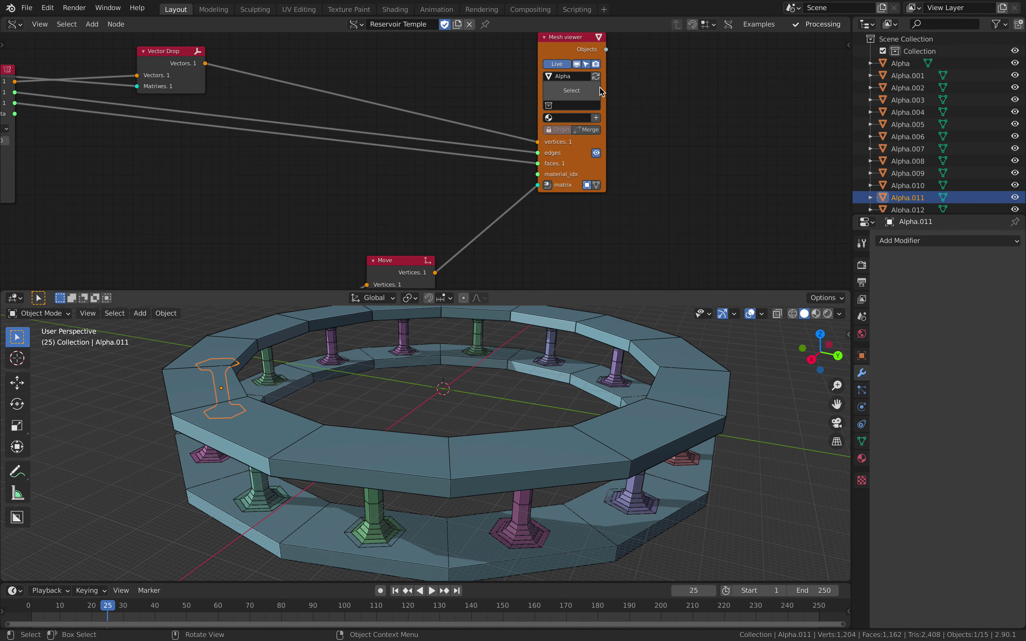
left_click(589, 130)
- Reposition the Move and Origins nodes that feed the Alpha Mesh viewer's matrix input, shifting both up and to the right
scroll(643, 159, "down", 3)
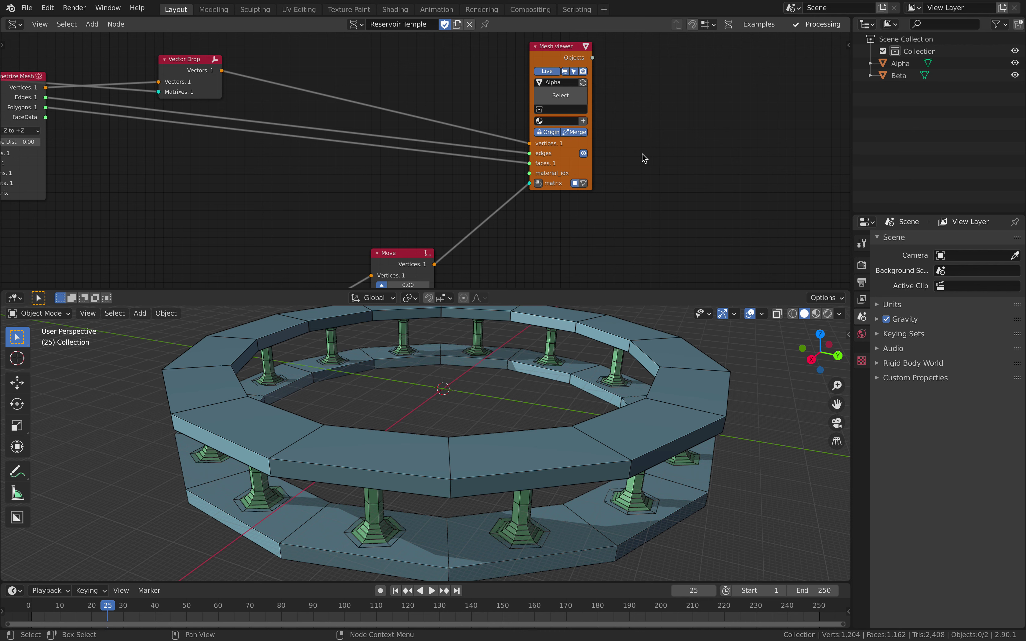
scroll(644, 200, "down", 2)
middle_click_drag(623, 207, 685, 158)
scroll(661, 182, "down", 1)
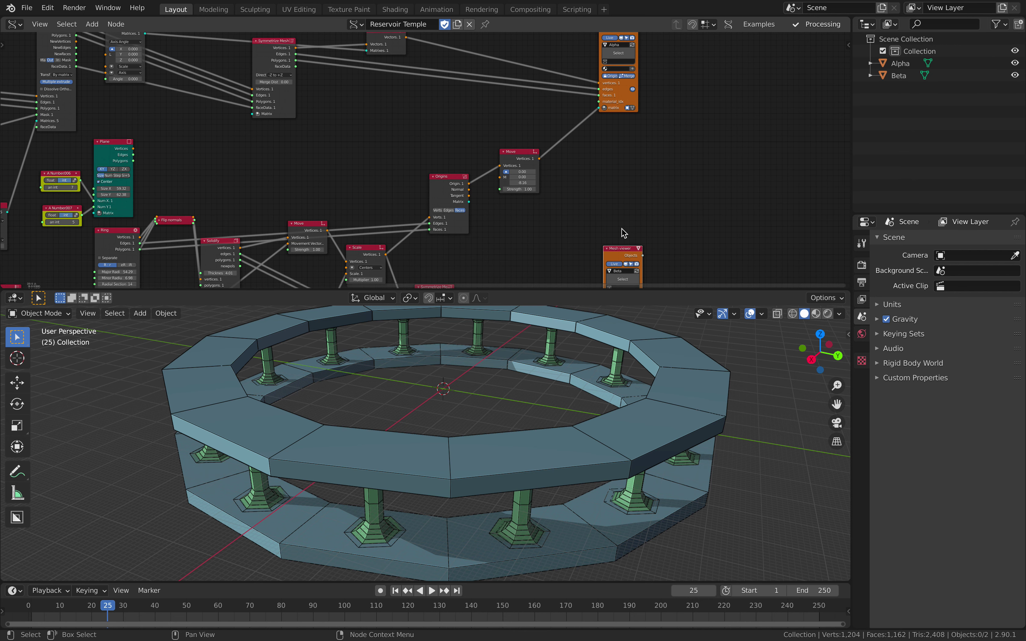
middle_click_drag(624, 229, 678, 211)
left_click_drag(573, 145, 596, 124)
left_click_drag(508, 160, 538, 133)
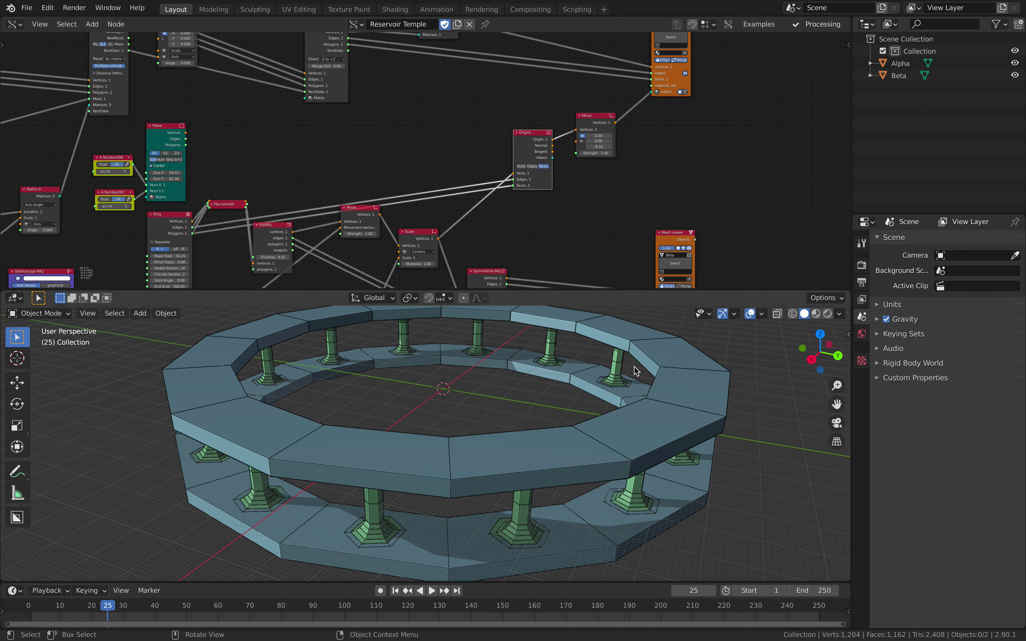
middle_click_drag(592, 368, 583, 360)
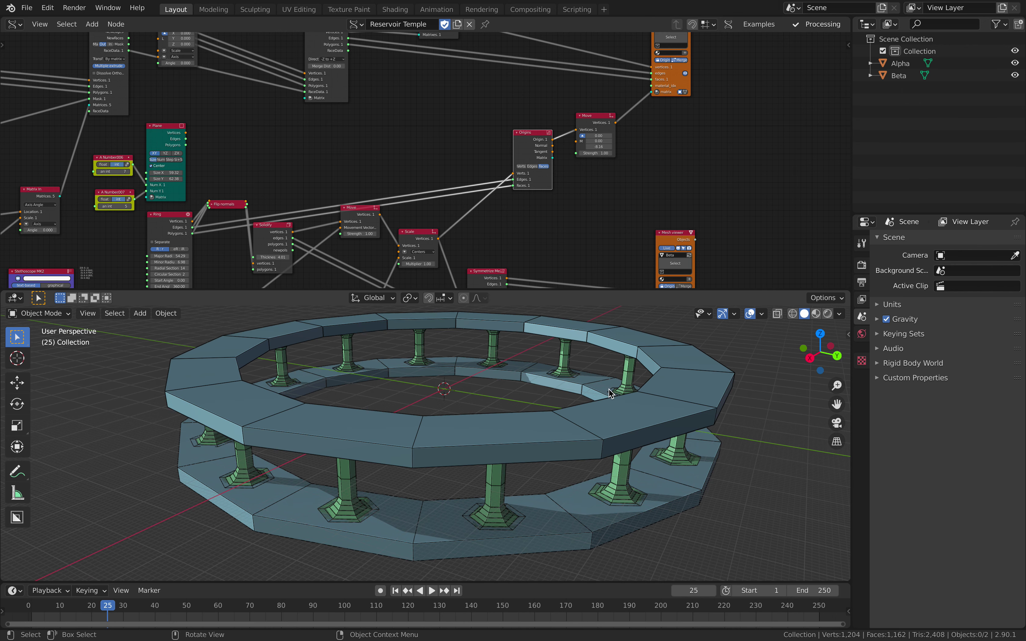
- Enlarge the node editor further and shift the lower Symmetrize Mesh node closer to the Beta Mesh viewer
middle_click_drag(408, 138, 496, 171)
left_click_drag(721, 289, 728, 331)
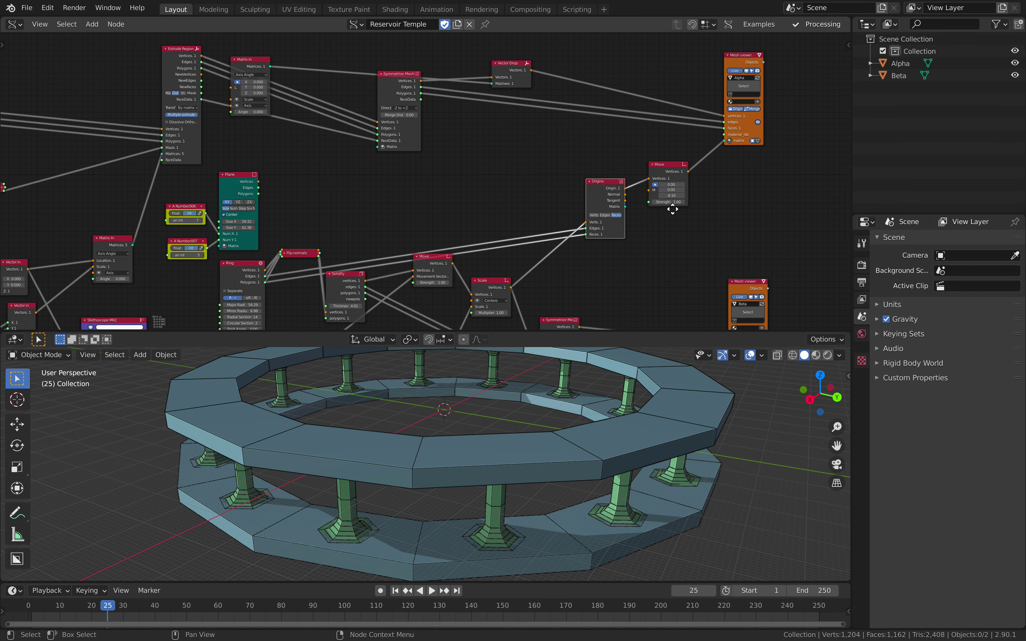
middle_click_drag(672, 209, 656, 163)
left_click_drag(544, 277, 579, 272)
middle_click_drag(701, 205, 638, 230)
left_click(655, 46)
middle_click_drag(534, 298, 583, 212)
scroll(582, 211, "up", 2)
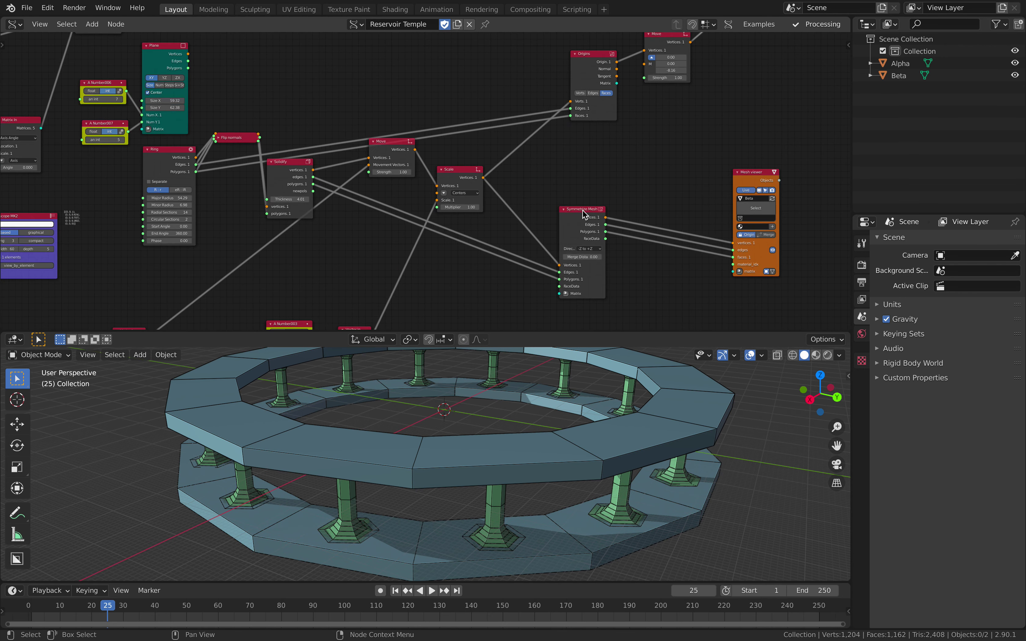
- Move the lower Symmetrize Mesh node down and to the right, closer to the Beta Mesh viewer
left_click_drag(583, 214, 588, 217)
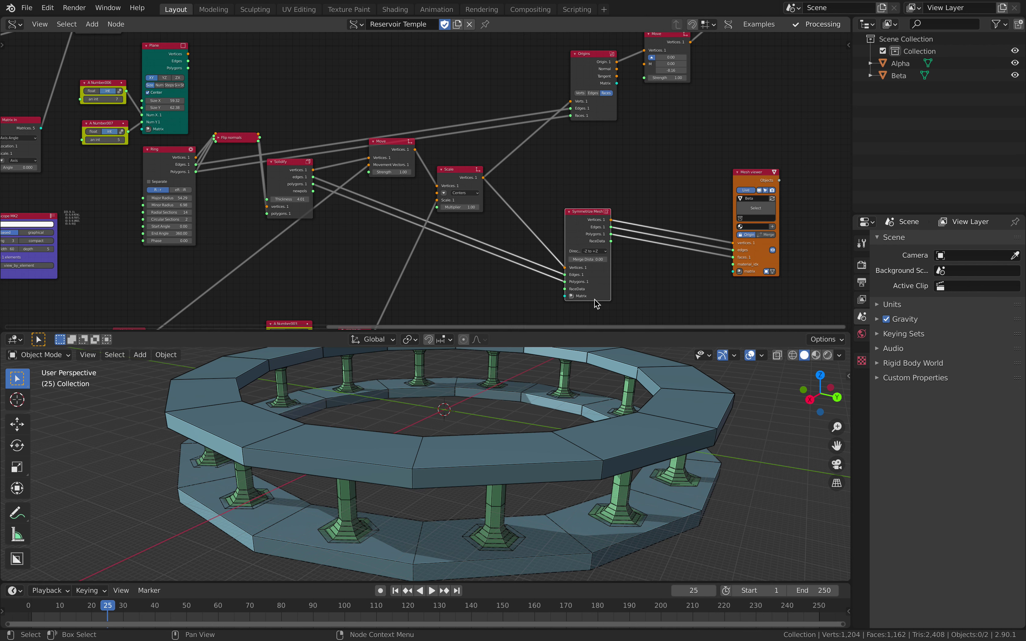
middle_click_drag(607, 291, 618, 266)
left_click_drag(628, 208, 674, 235)
- Shift the Origins and Move nodes feeding the Alpha Mesh viewer up and right, and set that Move node's Z value to -7.98
middle_click_drag(608, 67, 600, 147)
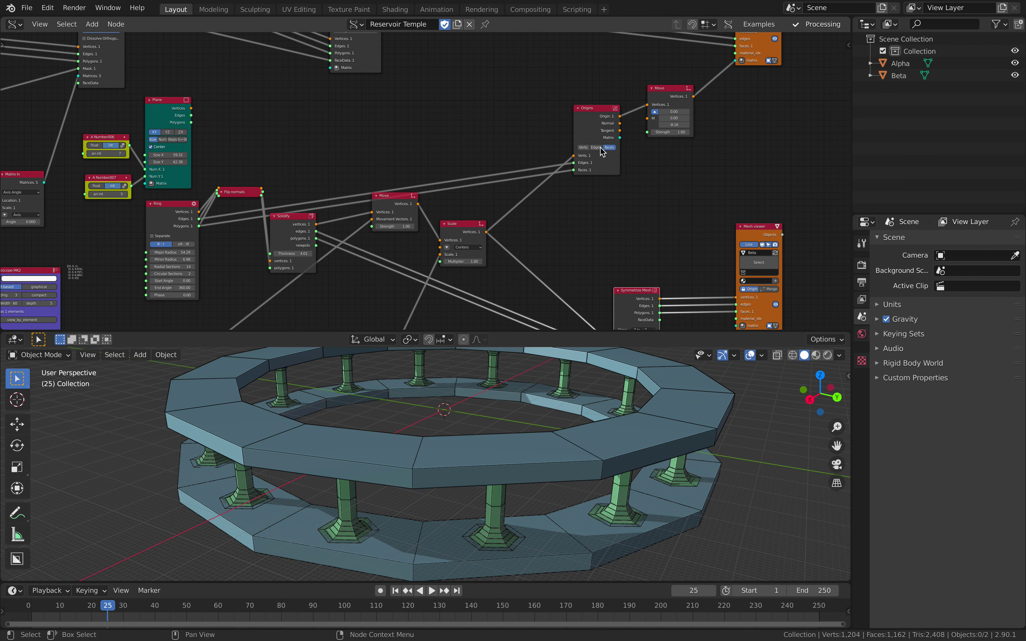
left_click_drag(599, 120, 620, 115)
left_click_drag(671, 88, 692, 79)
middle_click_drag(666, 113, 647, 117)
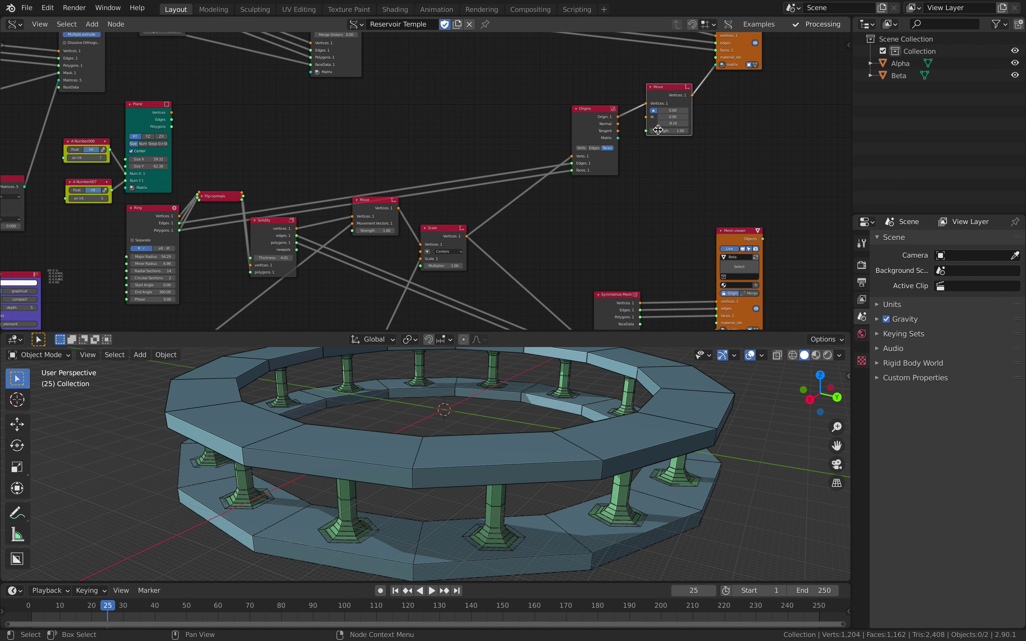
mouse_move(669, 122)
left_mouse_down()
mouse_move(647, 122)
mouse_move(674, 122)
left_mouse_up()
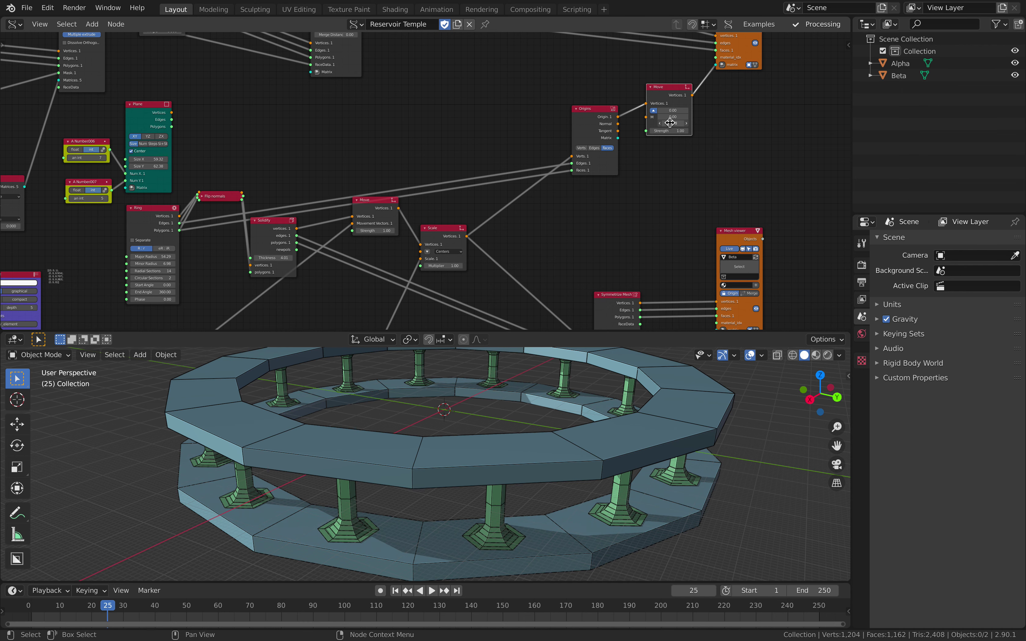
- Shift the Scale node and the Move node after Solidify to the right to open up space in the Beta chain
scroll(568, 169, "down", 5, "shift")
left_click_drag(442, 125, 471, 132)
middle_click_drag(391, 100, 416, 130)
left_click_drag(410, 130, 421, 143)
middle_click_drag(333, 155, 464, 171)
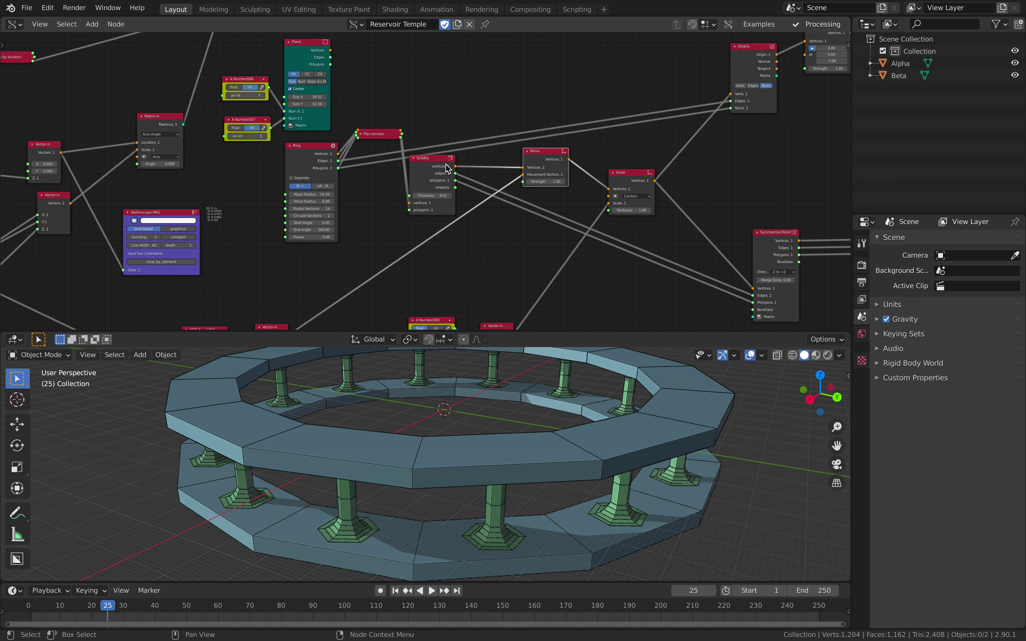
- Spread out the Beta chain by moving Ring, Flip normals and Solidify left and down, and nudging Move and Scale right
left_click_drag(315, 147, 297, 158)
left_click_drag(374, 134, 344, 152)
scroll(300, 160, "up", 1)
left_click_drag(417, 161, 386, 190)
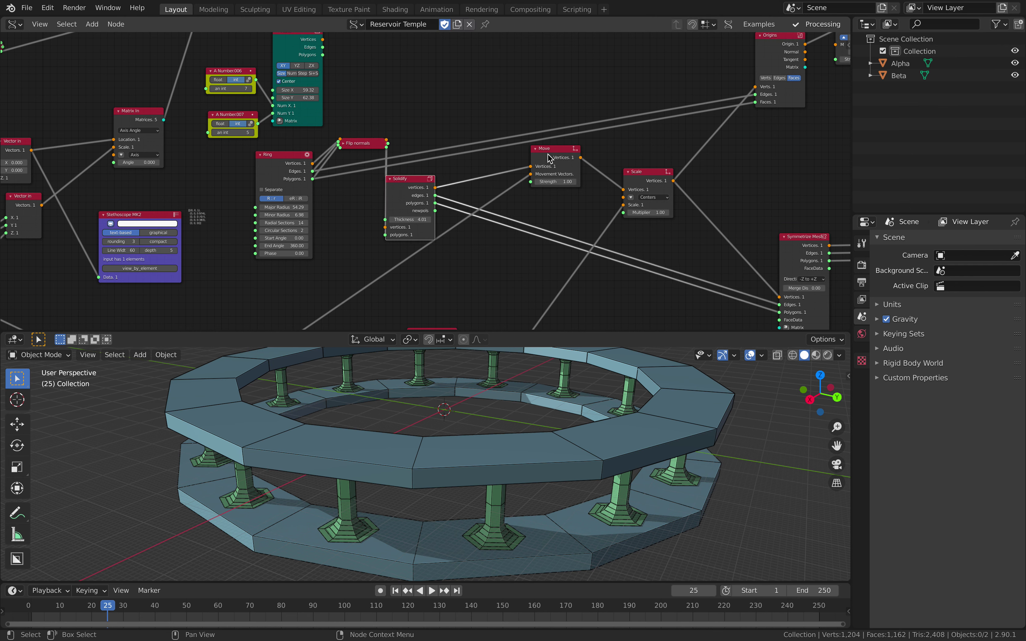
left_click_drag(547, 153, 554, 158)
left_click_drag(634, 177, 644, 179)
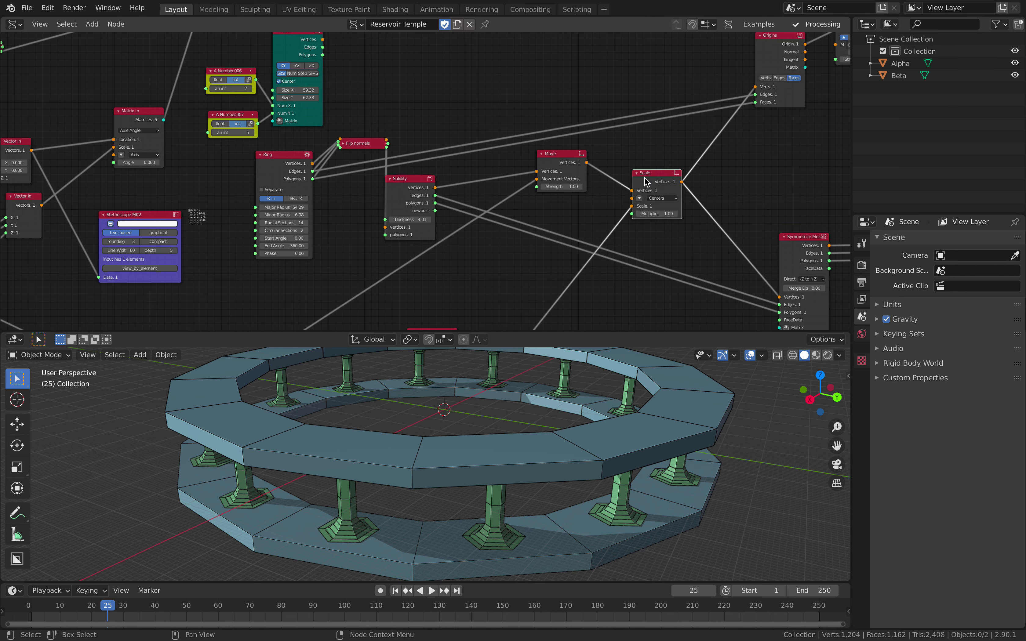
- Set the Solidify node's Thickness to 4.91 and select the Alpha columns to view them between the rings
left_click_drag(418, 181, 423, 178)
mouse_move(417, 216)
left_mouse_down()
mouse_move(436, 217)
mouse_move(426, 216)
left_mouse_up()
middle_click_drag(491, 414, 495, 418)
left_click(493, 412)
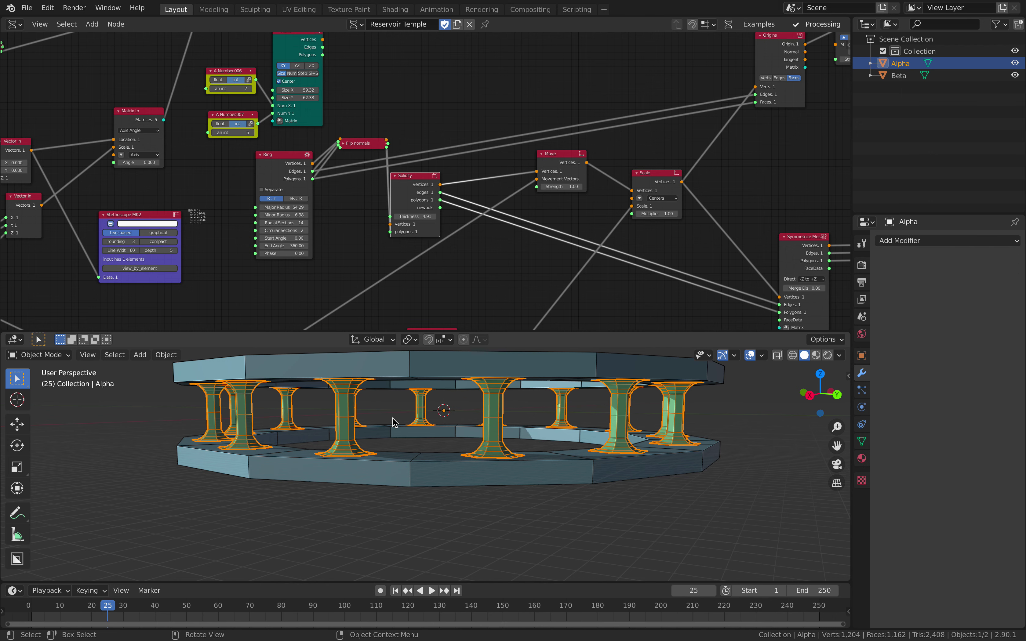
middle_click_drag(345, 424, 441, 414)
- Lower the Ring node and place Flip normals between Ring and Solidify so their links run directly
mouse_move(473, 226)
middle_mouse_down()
mouse_move(486, 208)
mouse_move(491, 215)
middle_mouse_up()
left_click_drag(301, 166, 281, 200)
left_click_drag(383, 126, 363, 221)
left_click_drag(421, 173, 418, 187)
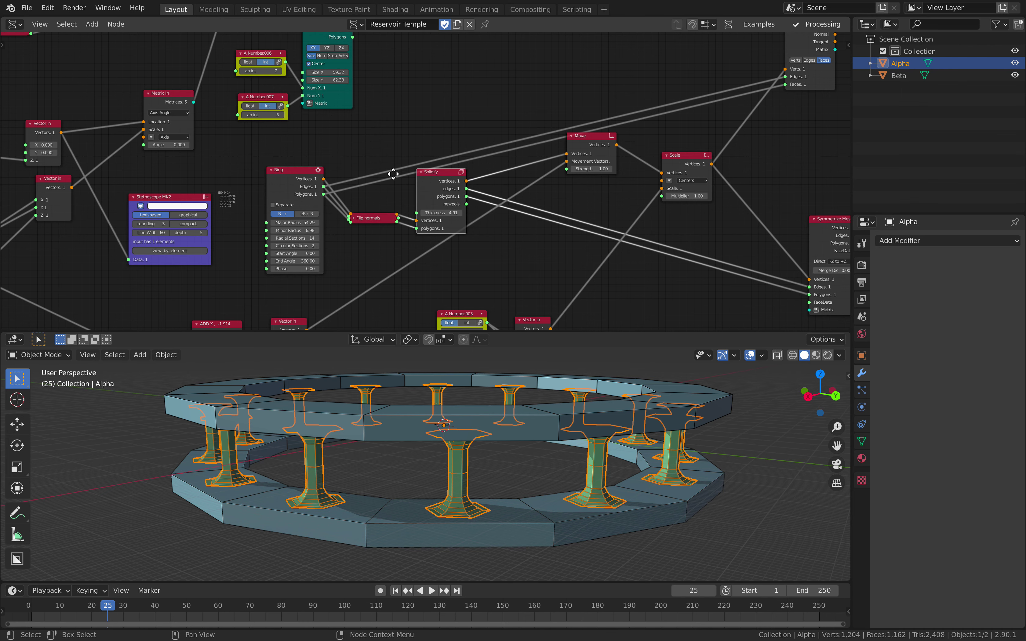
- Move the Plane node slightly down and nudge the number node that feeds it
middle_click_drag(393, 173, 441, 196)
left_click_drag(406, 75, 407, 94)
left_click_drag(346, 104, 350, 109)
scroll(350, 109, "up", 1)
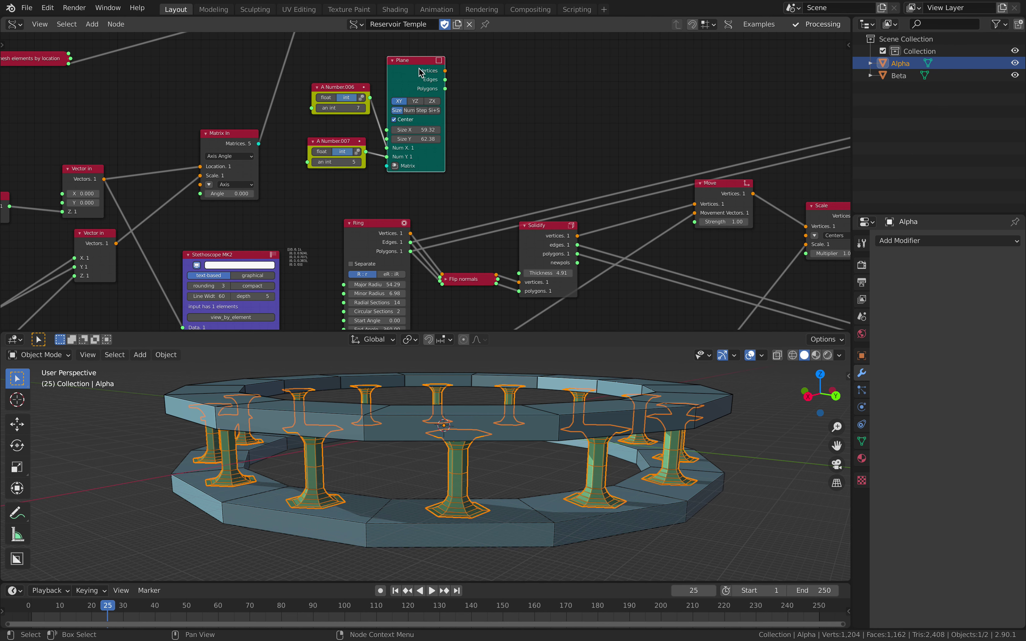
scroll(480, 108, "down", 1)
middle_click_drag(480, 108, 392, 101)
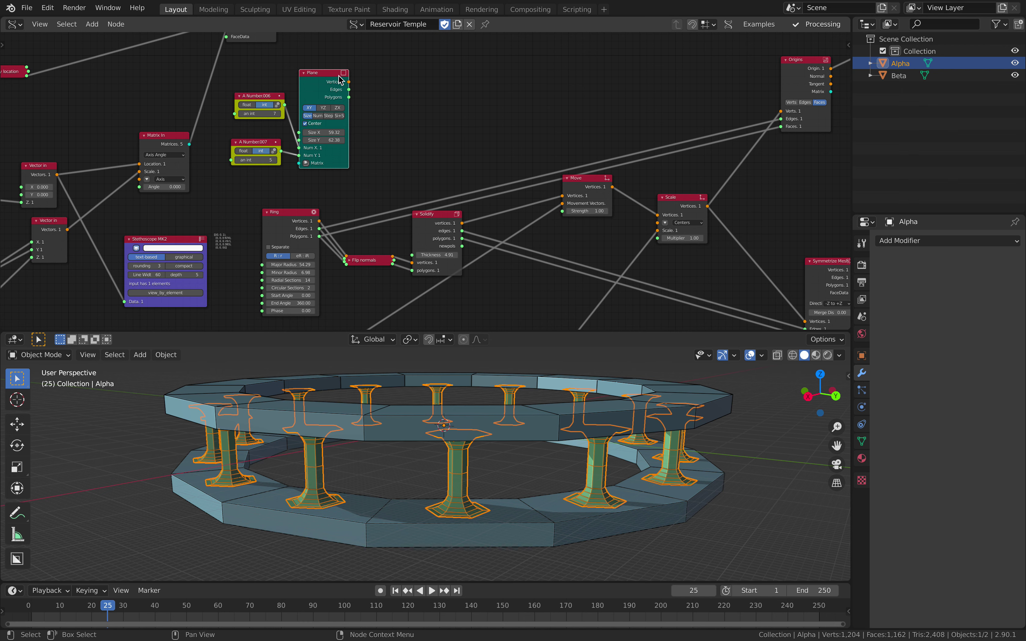
- Move Flip normals up beside the Plane node and connect Plane's vertices, edges and polygons to it in place of Ring
left_click_drag(362, 256, 372, 141)
left_click_drag(321, 75, 315, 69)
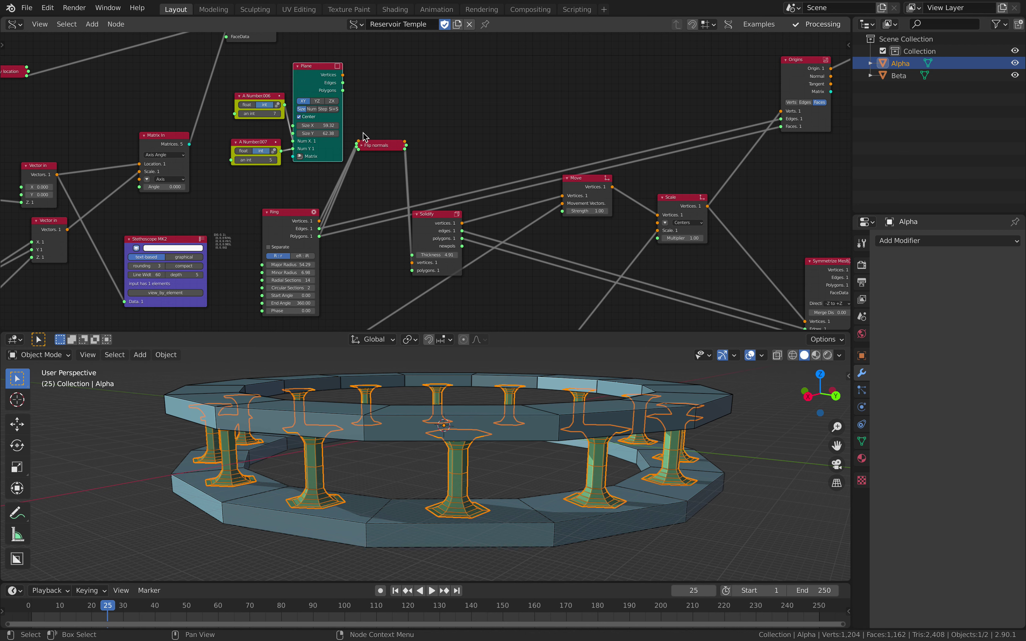
key("shift+f")
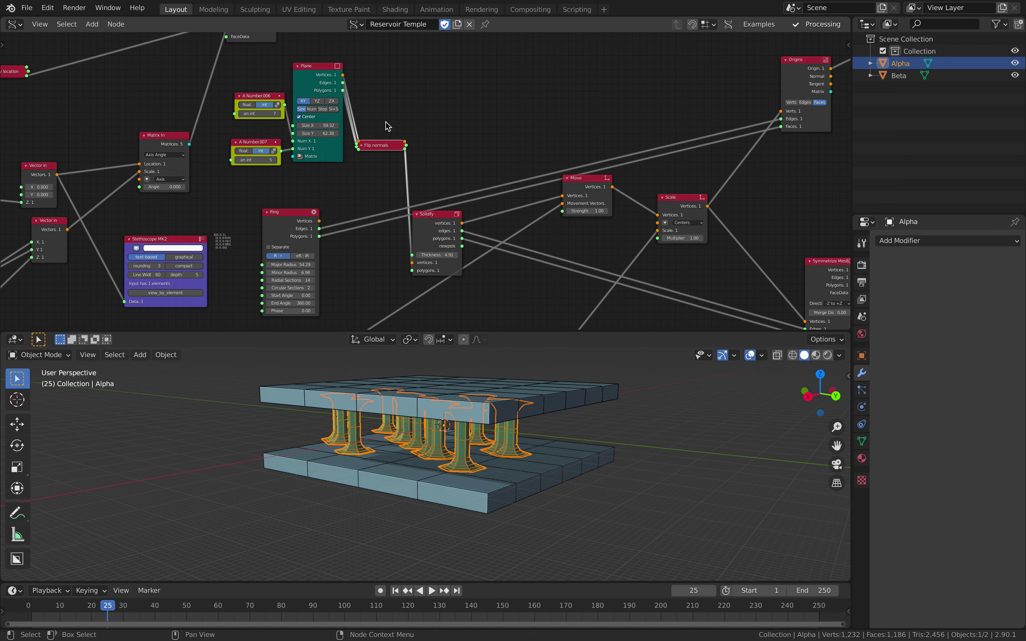
- Raise the Flip normals and Solidify nodes so they line up beside the Plane node
left_click_drag(392, 148, 392, 123)
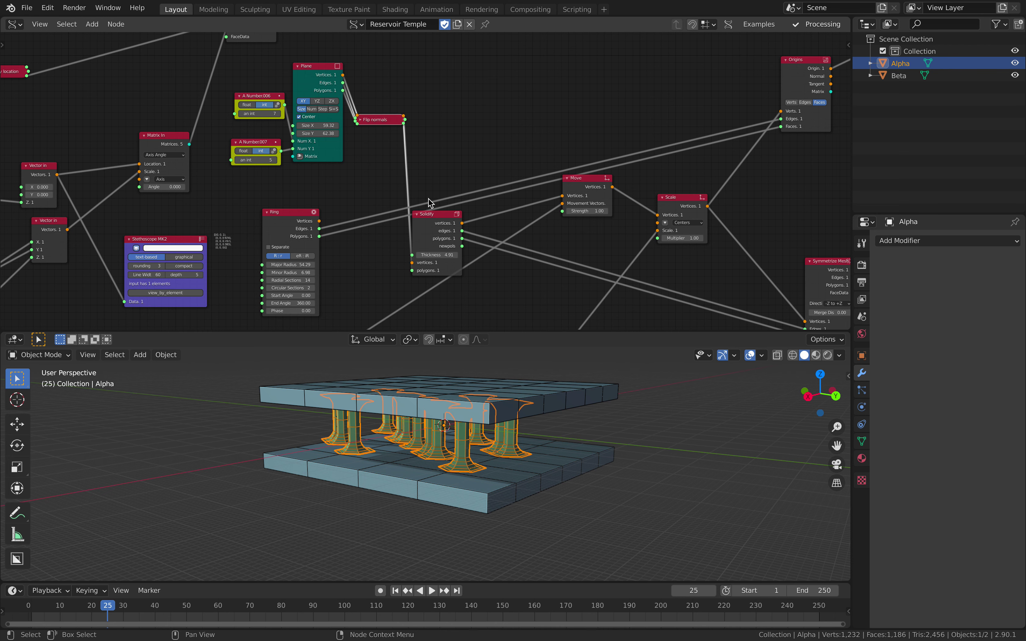
left_click_drag(430, 216, 443, 105)
middle_click_drag(456, 114, 410, 126)
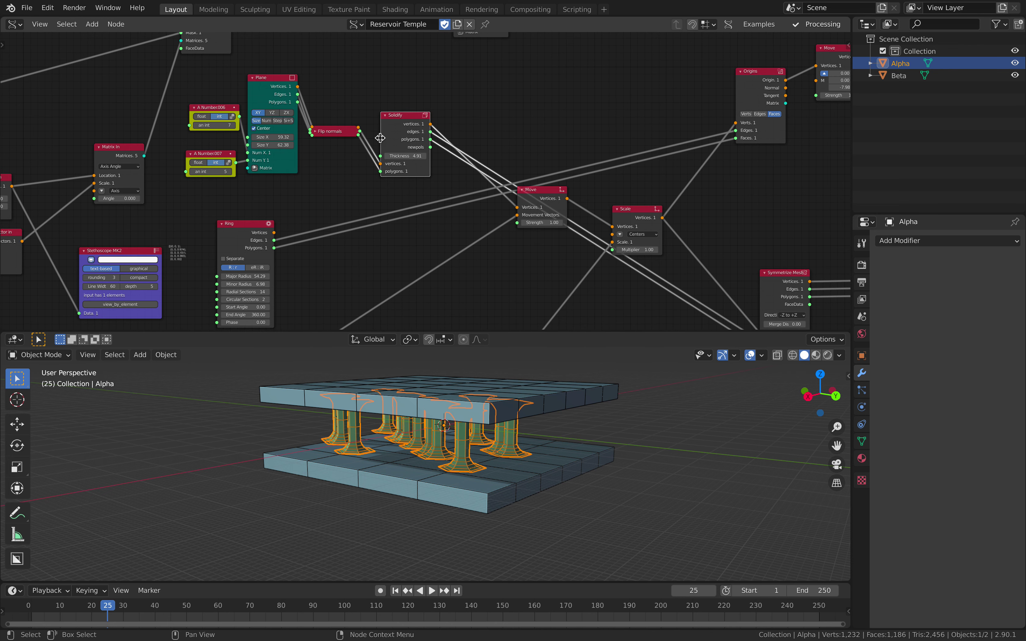
- Connect the Flip normals edges and polygons outputs to the Edges and Faces inputs of Origins, replacing the Ring links
left_click_drag(359, 134, 462, 139)
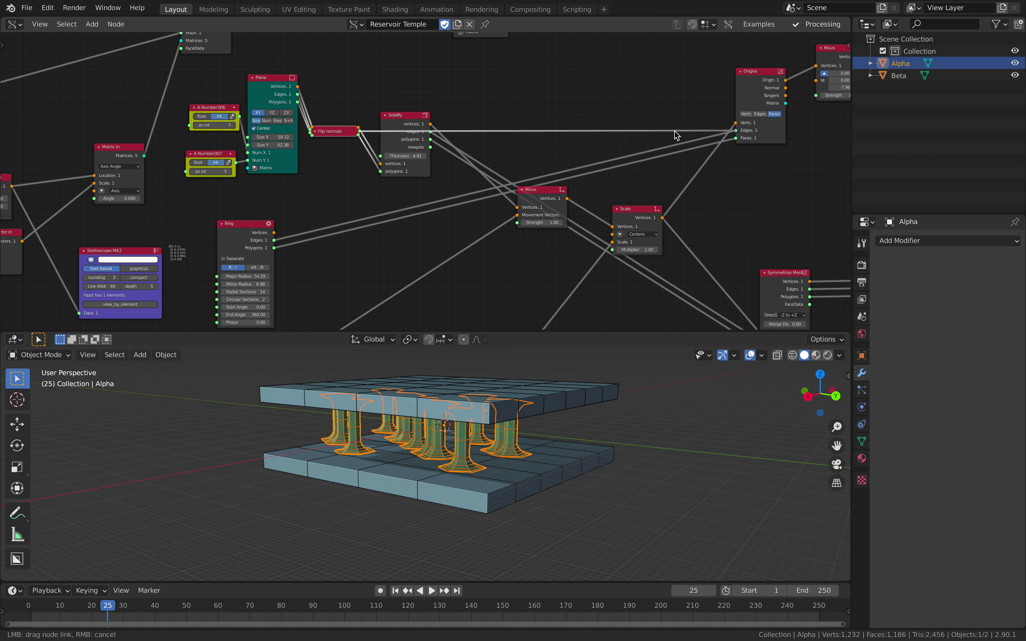
left_click_drag(676, 135, 740, 139)
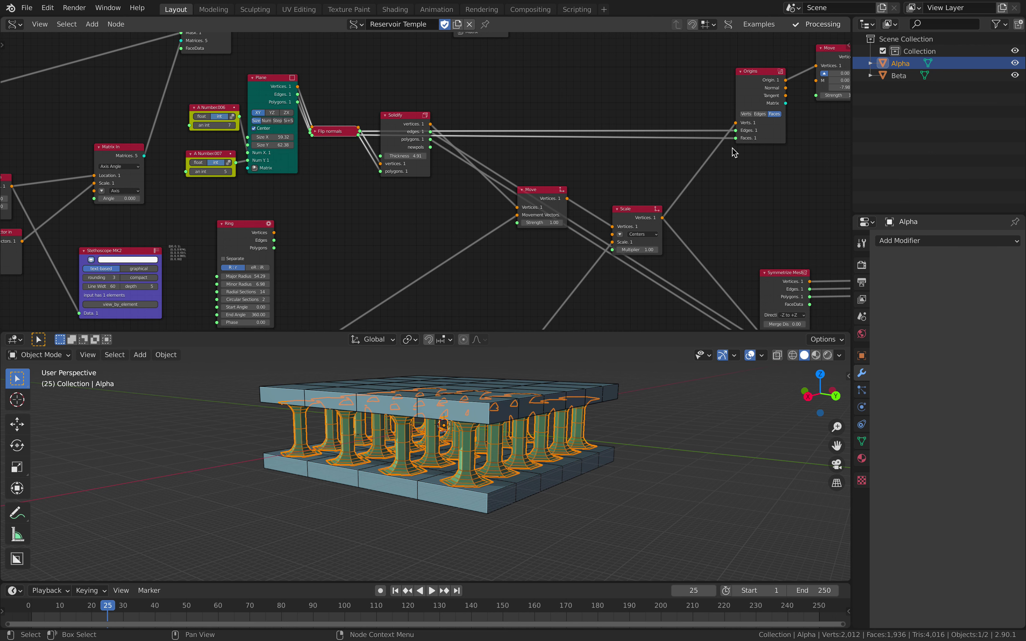
middle_click_drag(623, 384, 585, 441)
middle_click_drag(395, 223, 469, 209)
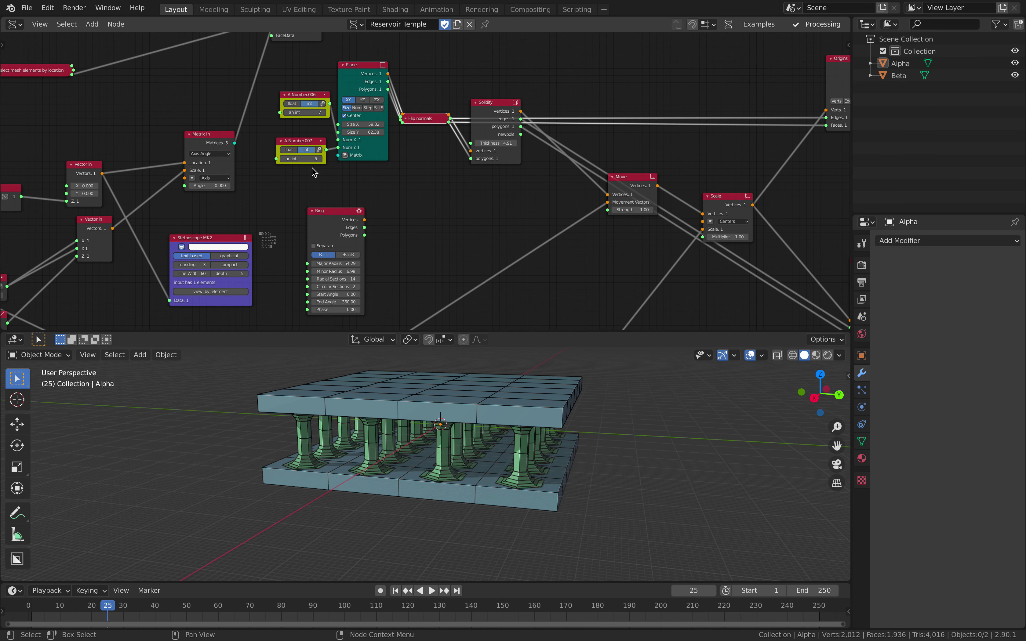
- Set A Number.007 to 7 and enlarge the Plane to Size X 117.22 and Size Y 126.70
scroll(311, 168, "up", 1)
left_click(302, 155)
left_click(302, 155)
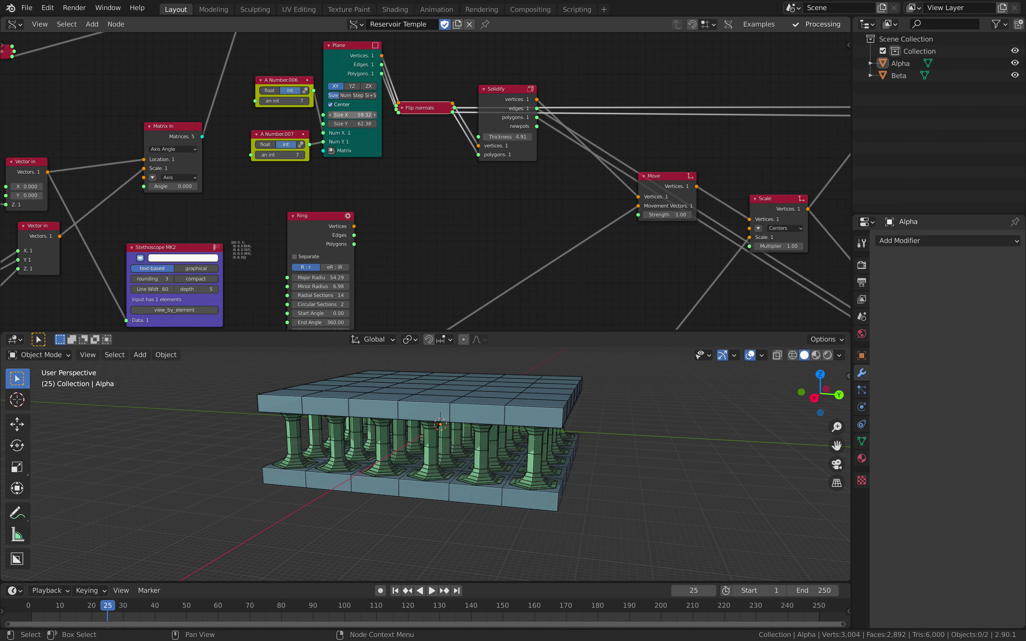
left_click_drag(352, 115, 398, 123)
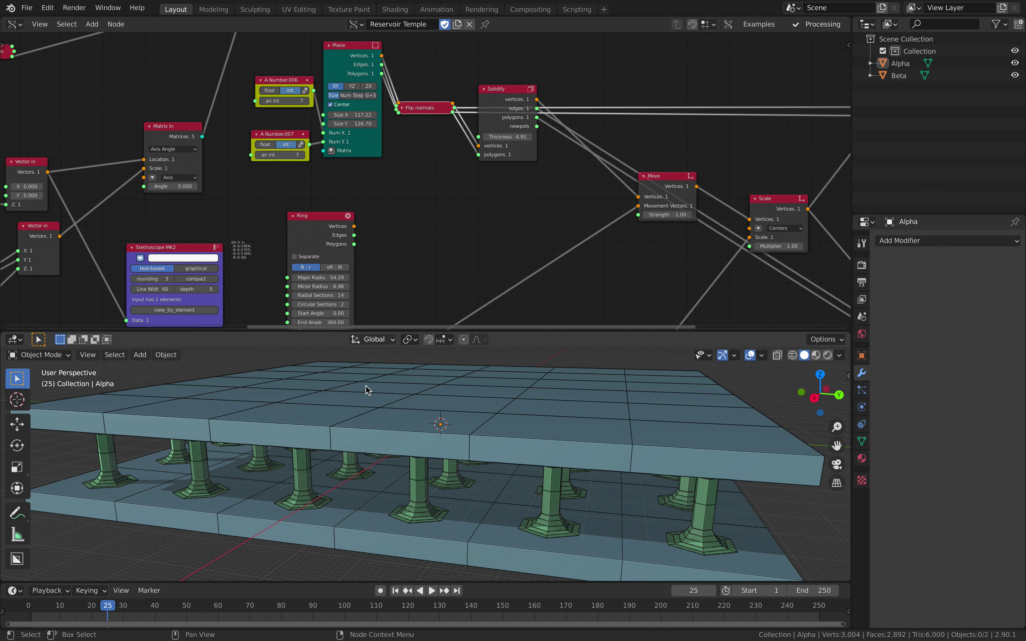
- Inspect the grid temple from the side, selecting the Beta slabs and clearing the selection
scroll(369, 391, "down", 4)
middle_click_drag(408, 428, 487, 498)
left_click(421, 517)
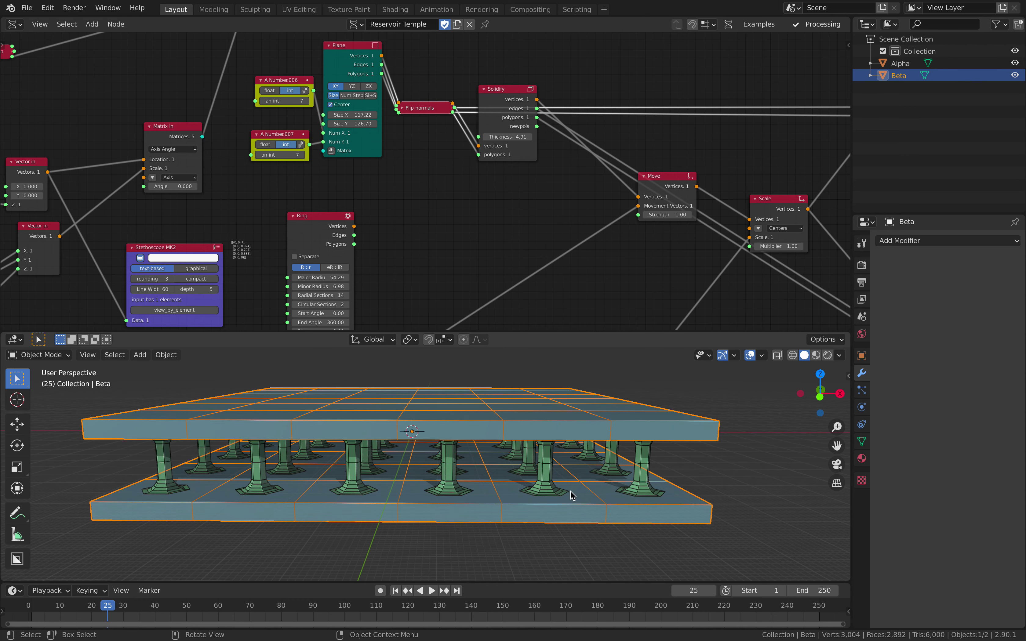
left_click(703, 468)
middle_click_drag(704, 469, 540, 334)
- Set the Solidify node's Thickness to 3.89 and check the slabs in the viewport
scroll(490, 257, "down", 3)
middle_click_drag(649, 271, 495, 231)
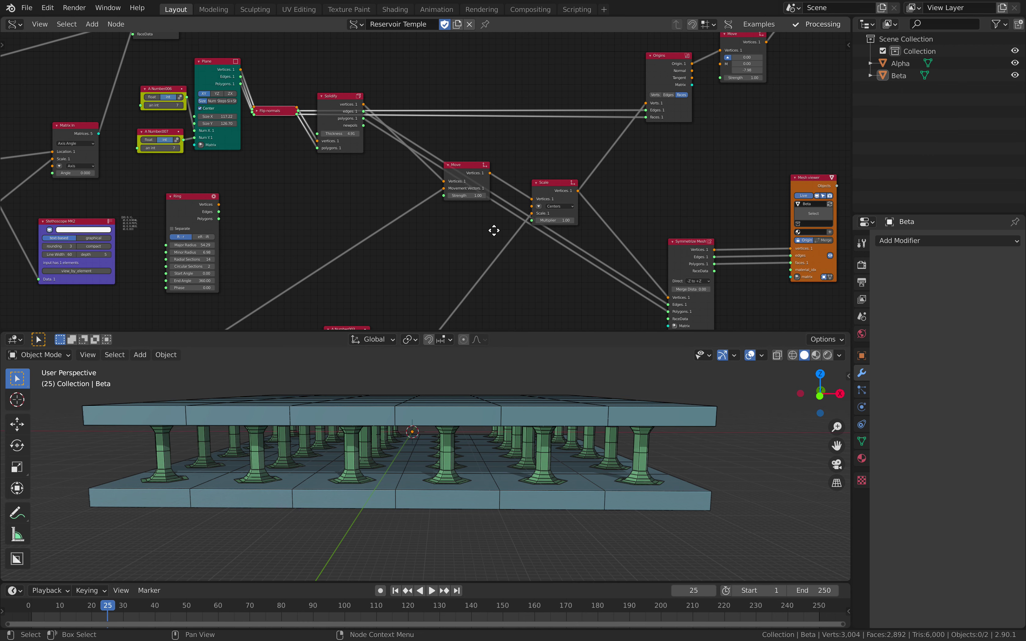
middle_click_drag(669, 250, 603, 223)
left_click(618, 225)
scroll(441, 234, "up", 2)
middle_click_drag(432, 226, 449, 303)
scroll(327, 231, "up", 1)
mouse_move(267, 179)
left_mouse_down()
mouse_move(313, 179)
mouse_move(260, 180)
left_mouse_up()
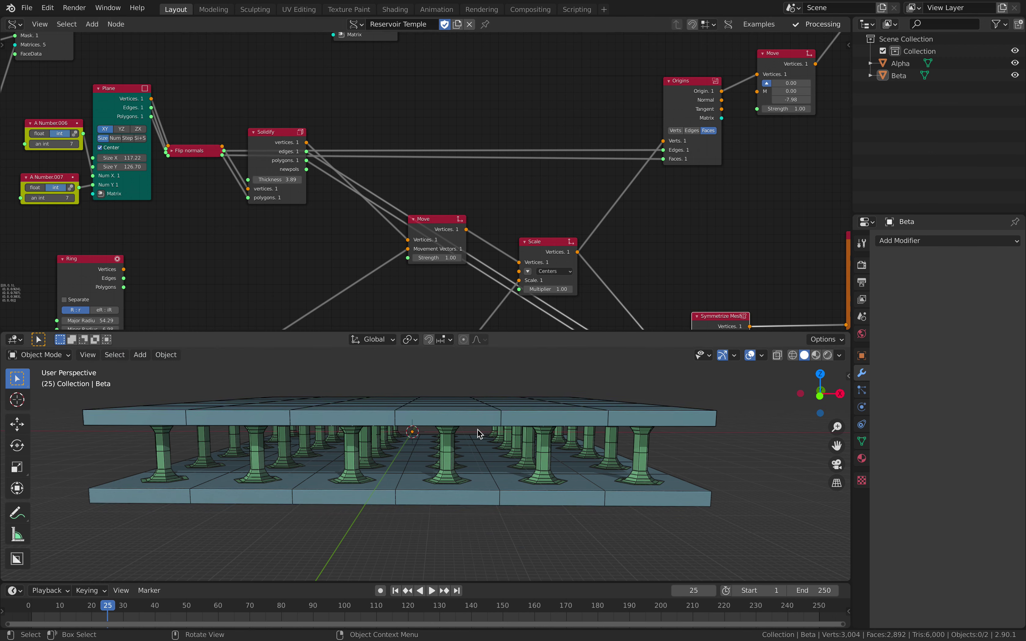
middle_click_drag(478, 430, 462, 427)
- Reposition the lower Symmetrize Mesh node slightly up and to the left of the Beta Mesh viewer
middle_click_drag(748, 307, 594, 202)
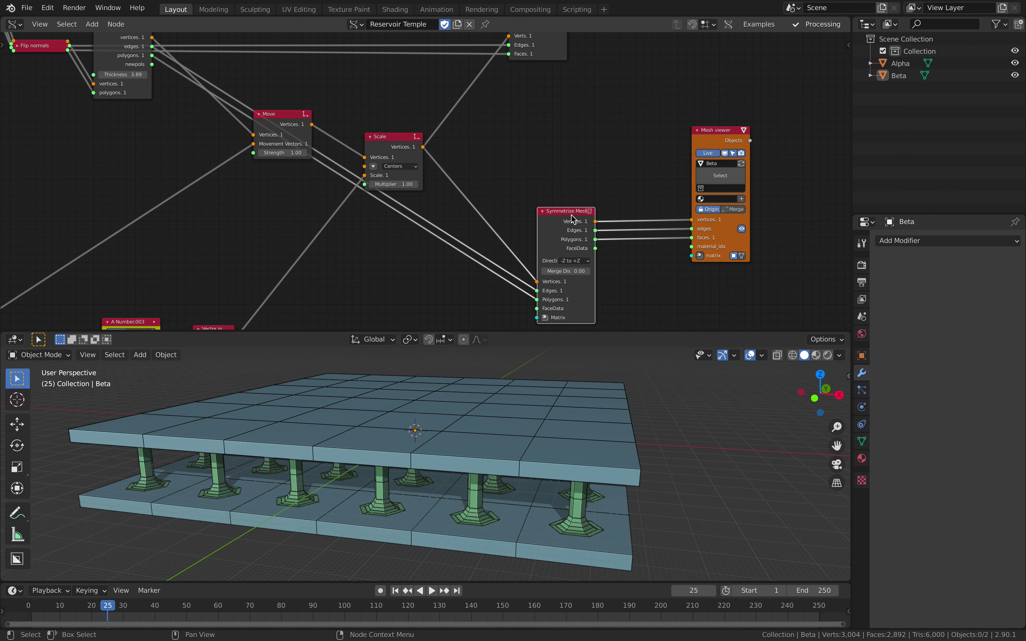
left_click(593, 201)
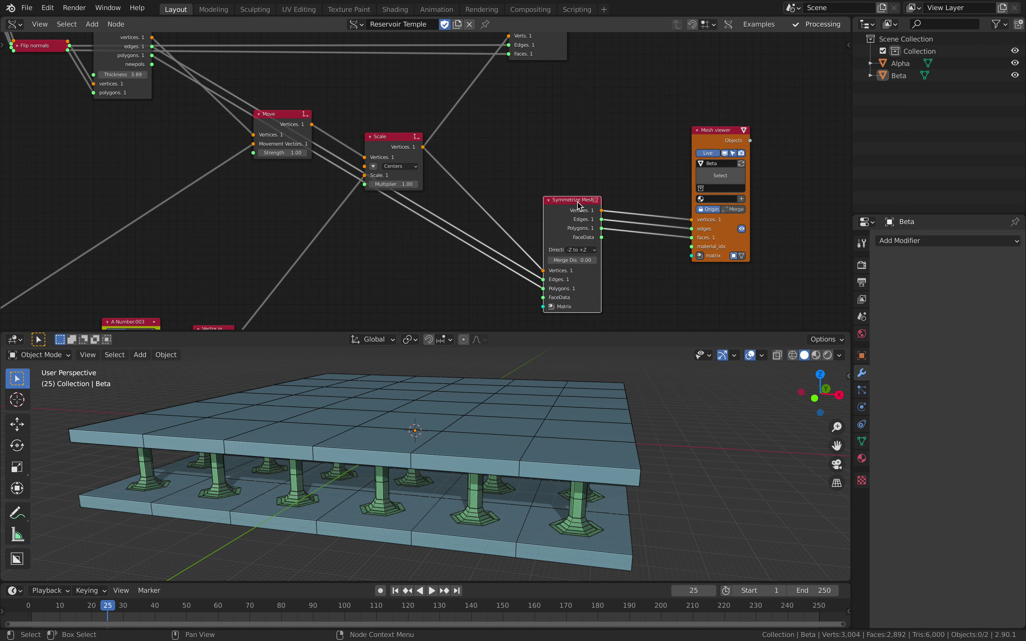
left_click_drag(577, 203, 552, 199)
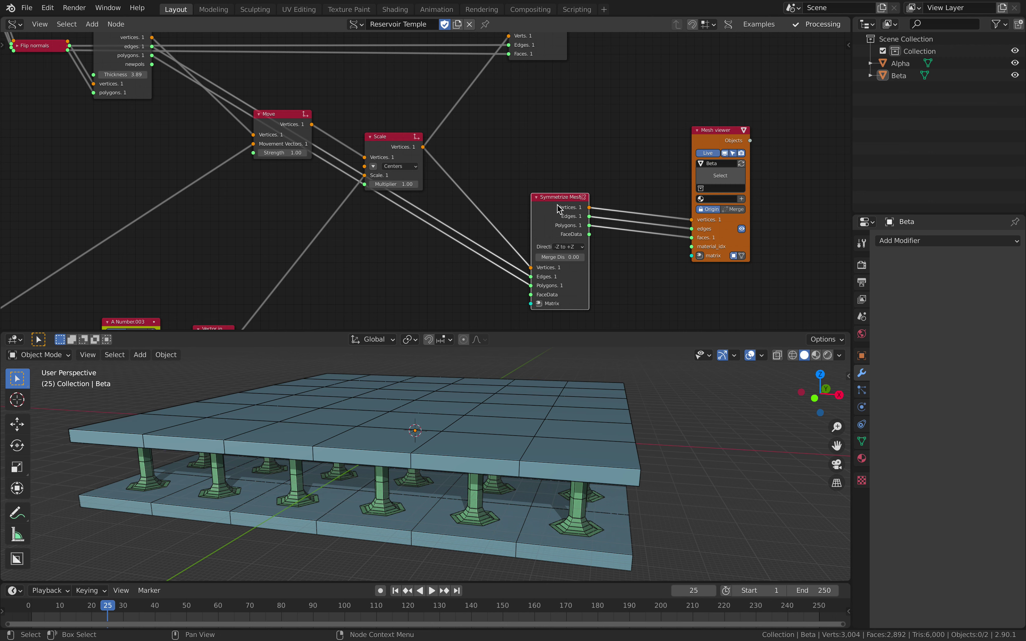
- Move the Vector Drop node up and the upper Symmetrize Mesh node to the right in the Alpha chain
scroll(542, 279, "up", 8, "shift")
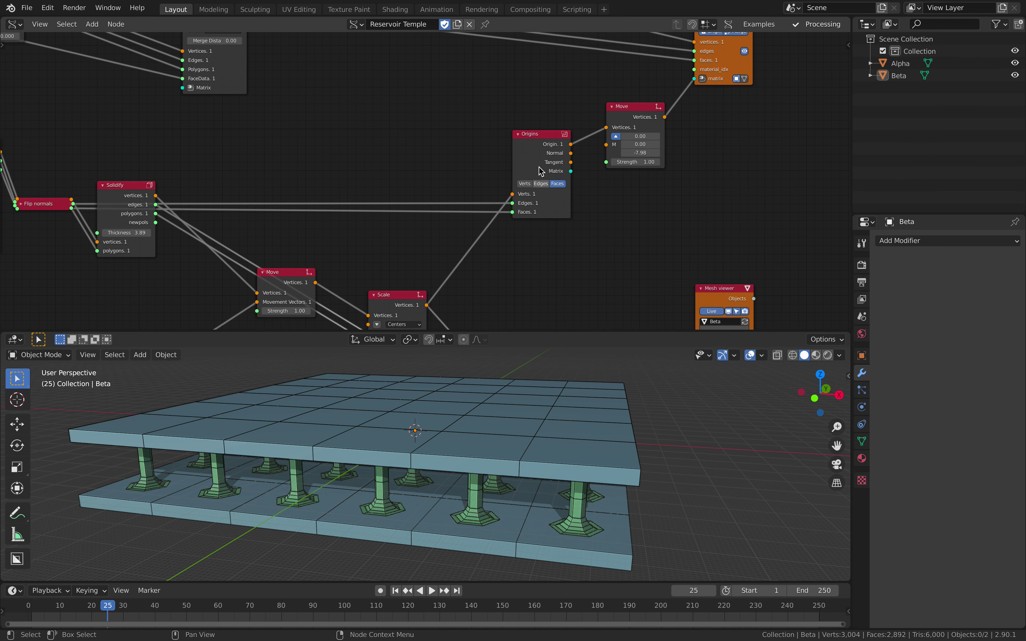
middle_click_drag(593, 88, 587, 139)
scroll(486, 201, "down", 4)
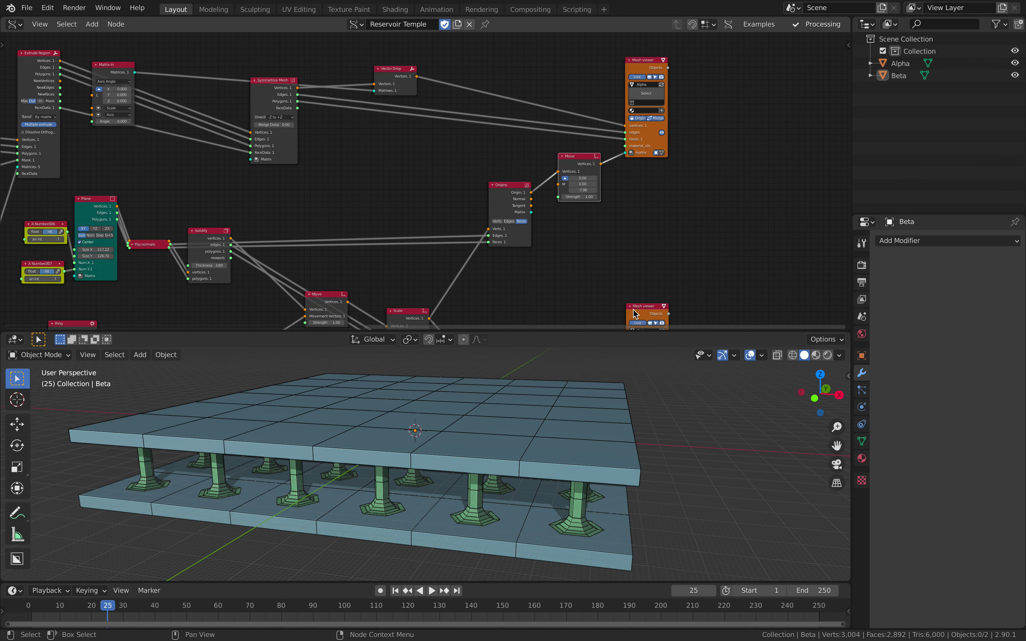
middle_click_drag(579, 200, 602, 229)
scroll(592, 156, "up", 2)
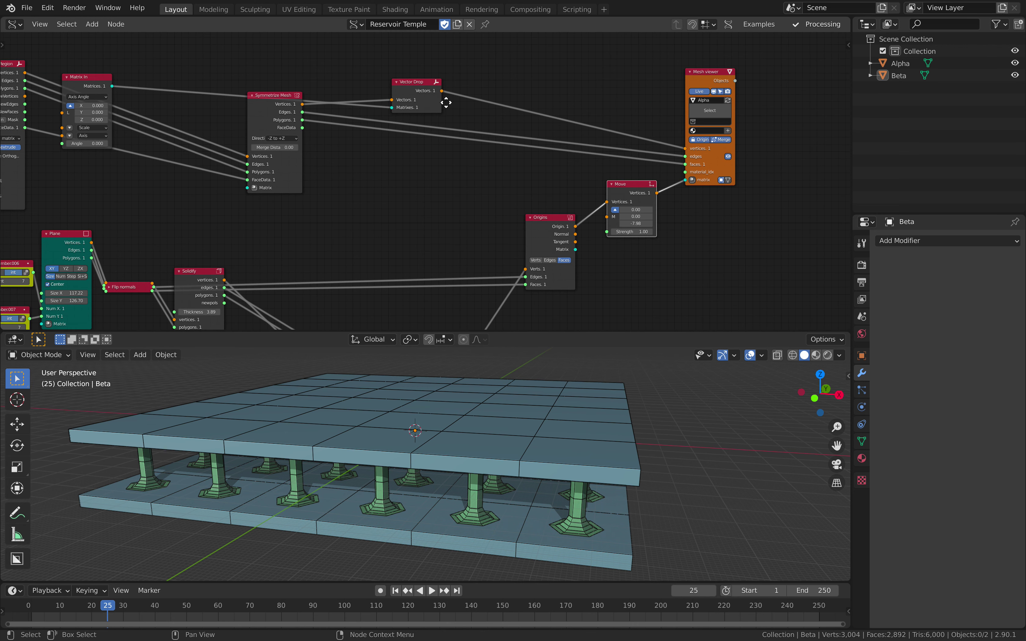
middle_click_drag(446, 103, 494, 107)
left_click_drag(486, 93, 485, 73)
left_click_drag(363, 107, 399, 118)
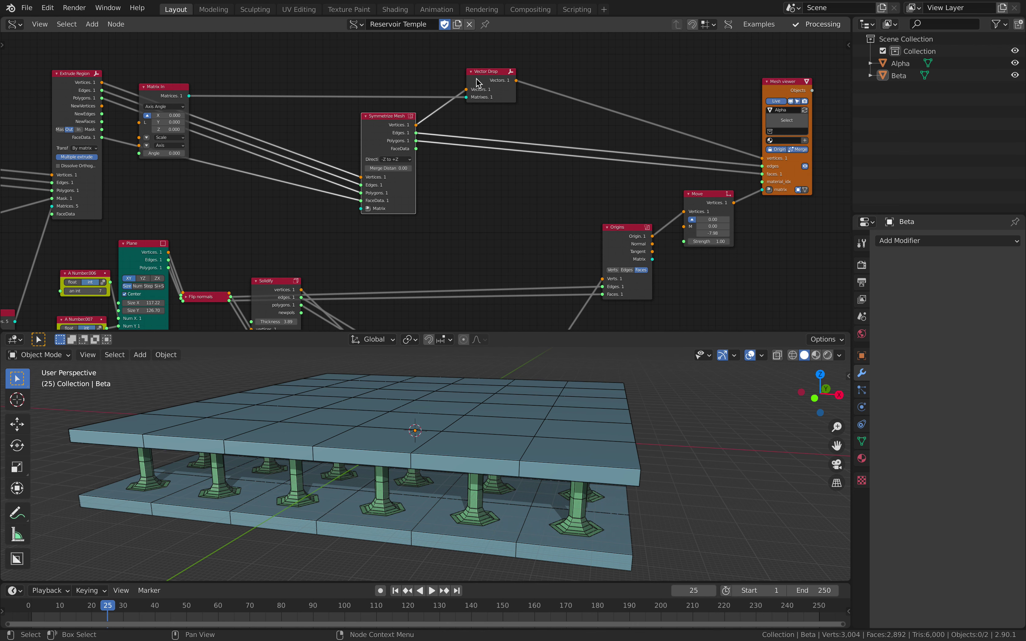
- Move the Matrix in node next to Vector Drop, above the Symmetrize Mesh links, and shift Vector Drop further right
scroll(445, 87, "down", 2)
middle_click_drag(425, 90, 526, 106)
left_click_drag(319, 104, 485, 55)
left_click_drag(583, 91, 622, 94)
- Rearrange the start of the Alpha chain by repositioning the Extrude Region, Cylinder and Select mesh elements by location nodes
middle_click_drag(414, 160, 557, 126)
middle_click_drag(511, 405, 475, 444)
middle_click_drag(239, 225, 365, 211)
middle_click_drag(472, 151, 485, 175)
left_click_drag(517, 81, 544, 72)
middle_click_drag(428, 126, 644, 102)
left_click_drag(397, 102, 391, 95)
middle_click_drag(391, 95, 293, 140)
scroll(341, 156, "up", 2)
left_click_drag(386, 257, 402, 213)
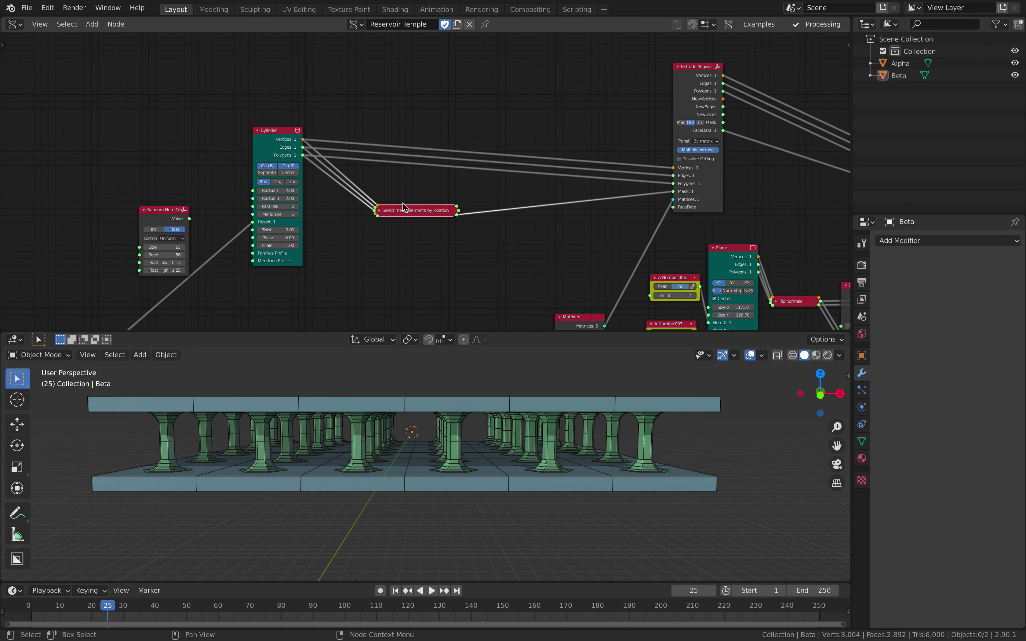
- Try 4 Parallels on the Cylinder node to show their effect on the columns, and return the setting to 2
scroll(644, 143, "up", 2)
scroll(392, 429, "up", 4)
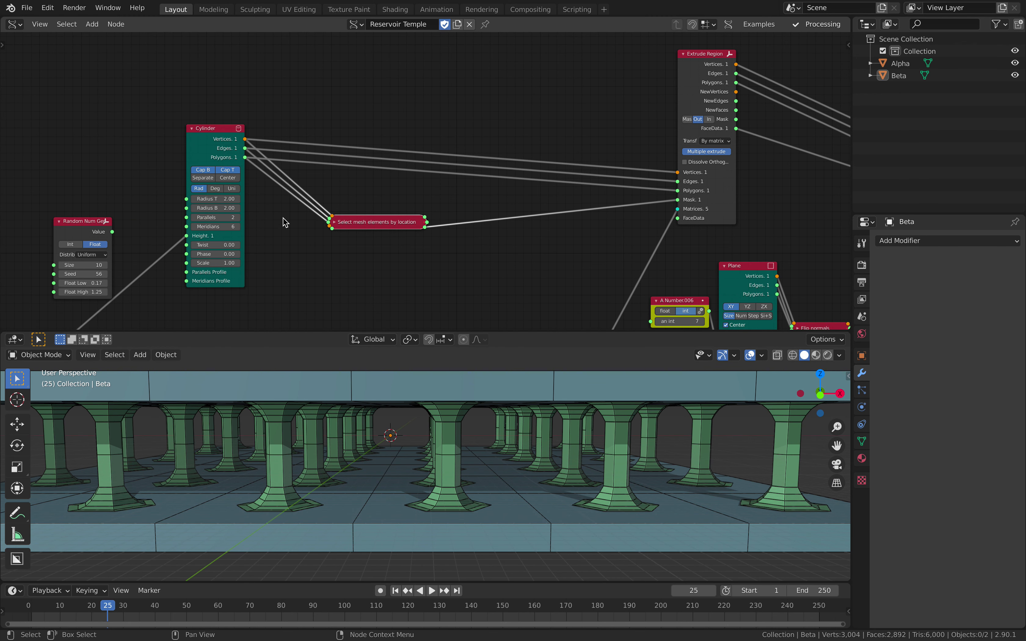
scroll(292, 220, "up", 2)
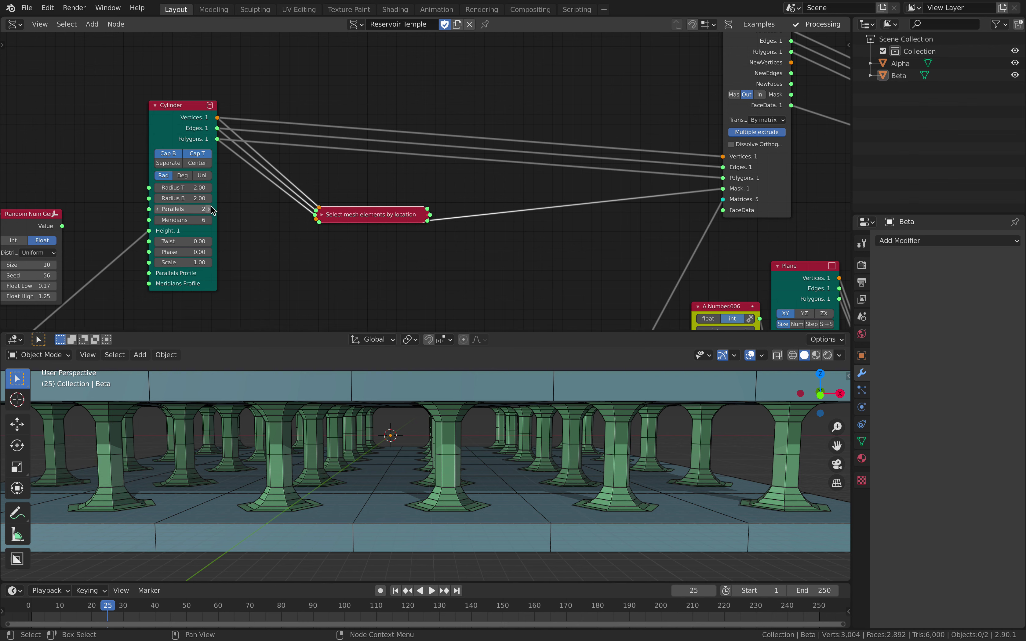
left_click(209, 208)
left_click(209, 208)
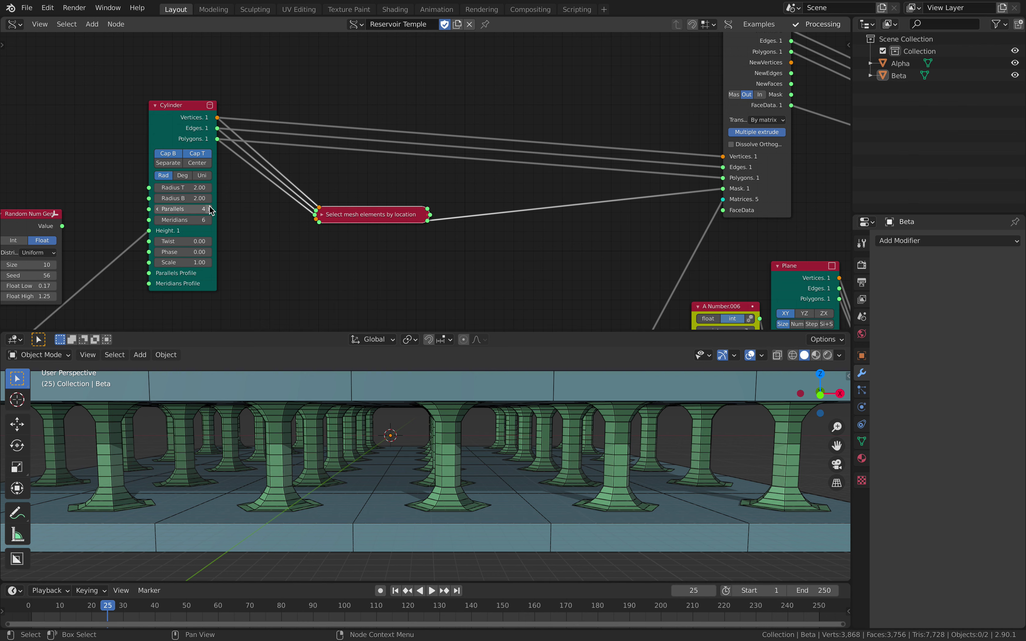
left_click(157, 209)
left_click(157, 208)
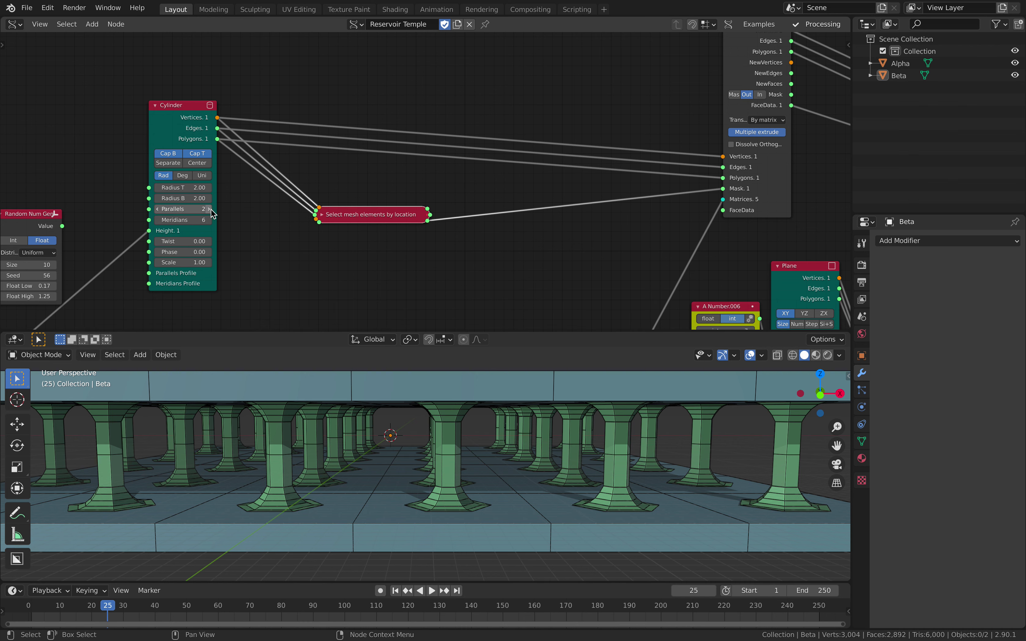
- Try 6 Parallels on the Cylinder node to show their effect on the columns, and lower the setting to 3
left_click(173, 209)
type("6")
key("Return")
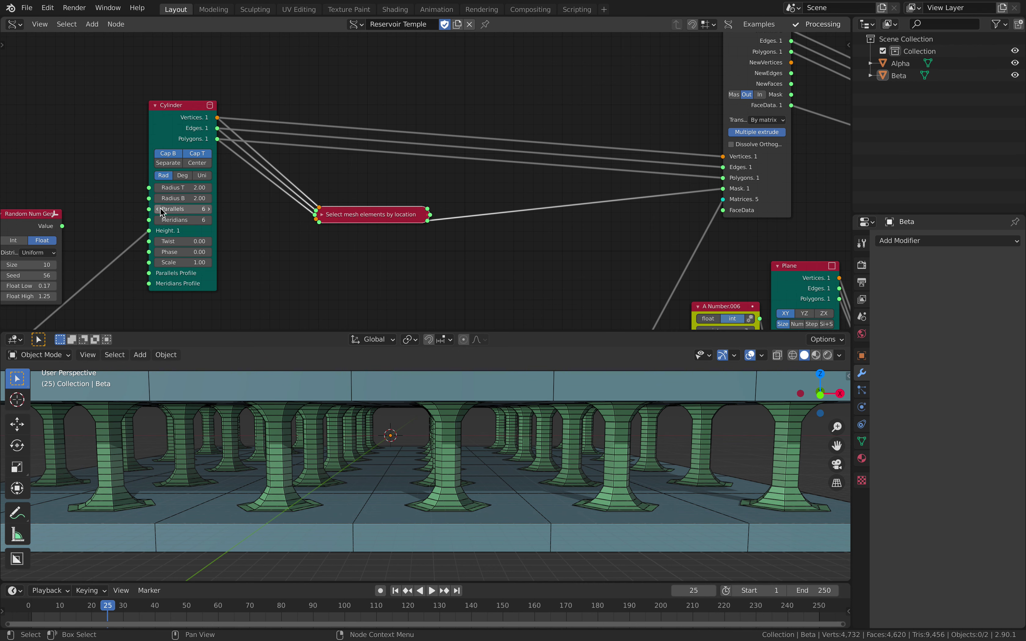
left_click(159, 208)
left_click(159, 209)
left_click(159, 209)
scroll(201, 164, "up", 2)
middle_click_drag(201, 165, 216, 133)
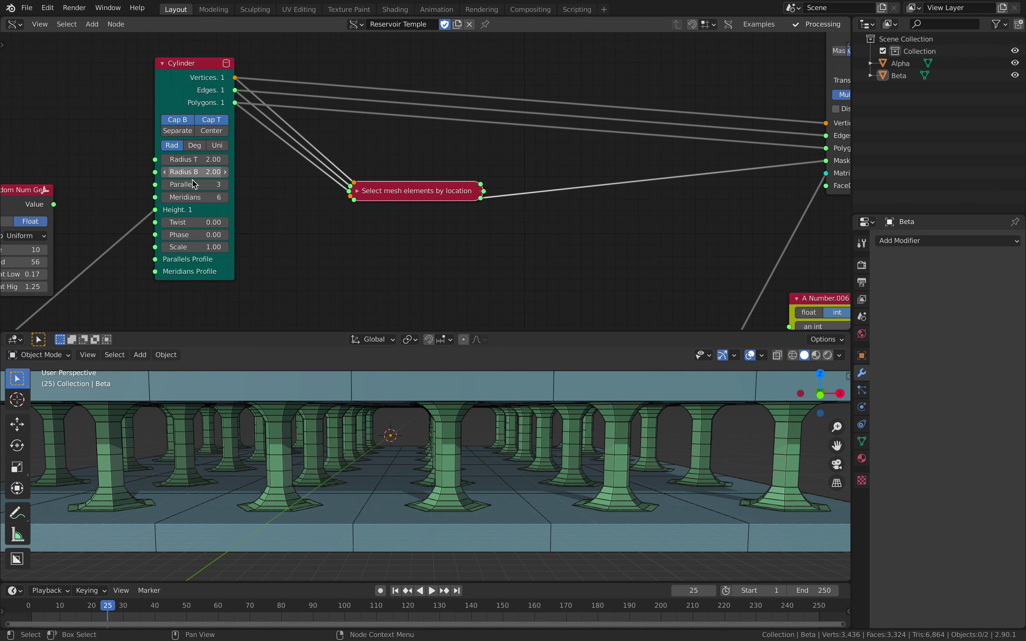
- Try 5 Meridians on the Cylinder node, settle on 8 Meridians, and set its Parallels to 2
left_click(166, 197)
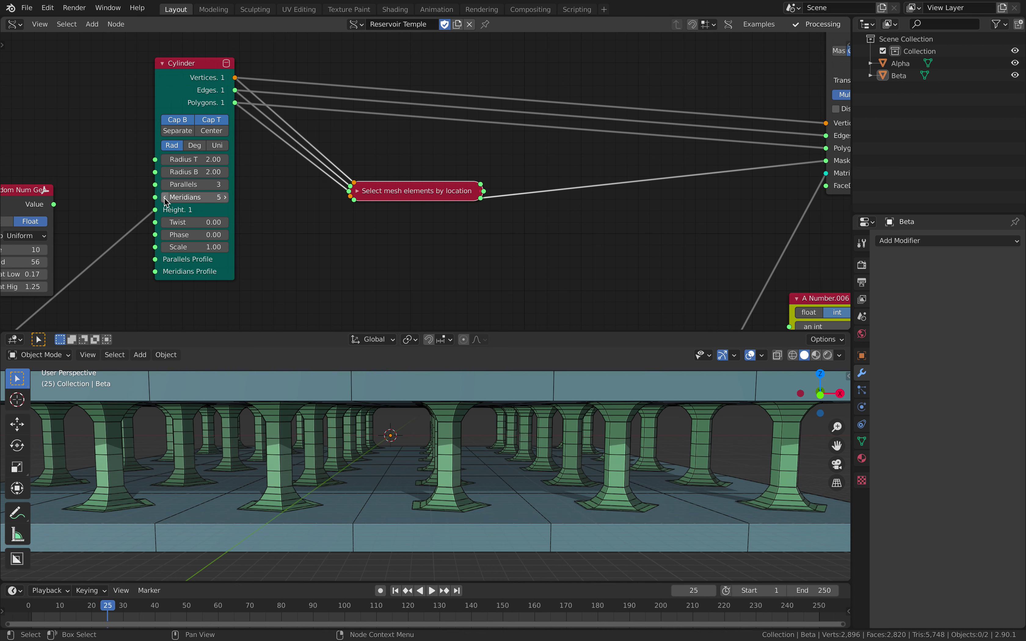
left_click(166, 197)
mouse_move(475, 432)
middle_mouse_down()
mouse_move(494, 443)
mouse_move(481, 437)
middle_mouse_up()
left_click(224, 198)
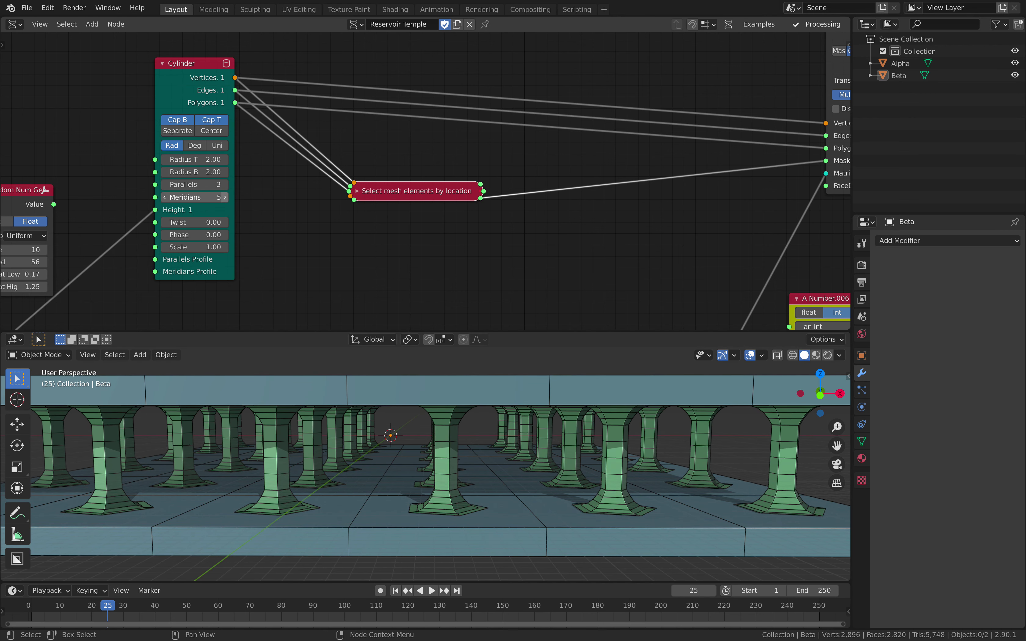
left_click(224, 197)
left_click(224, 197)
left_click(225, 197)
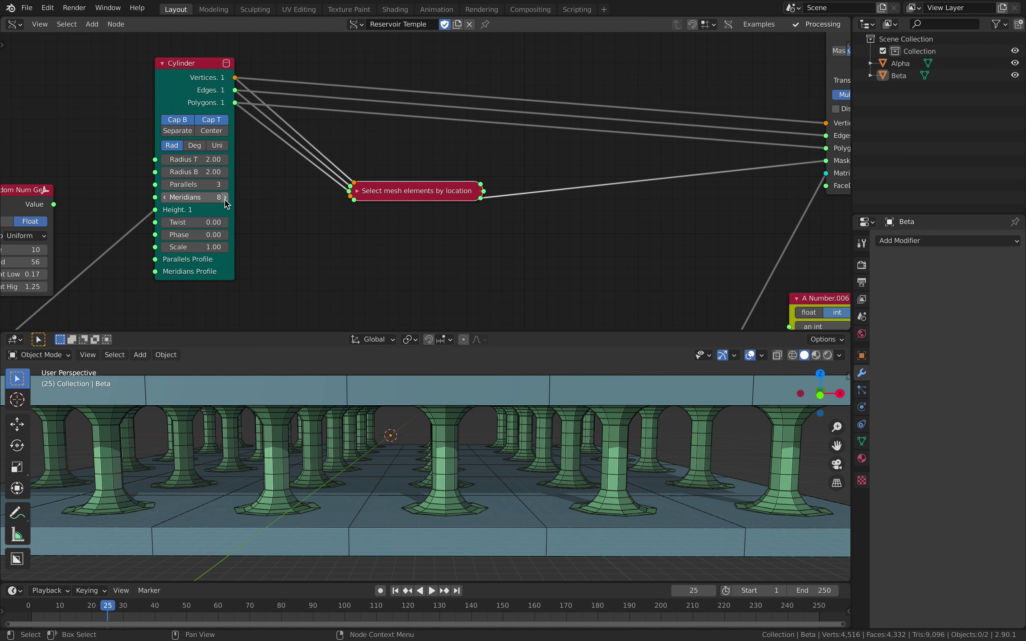
left_click(224, 184)
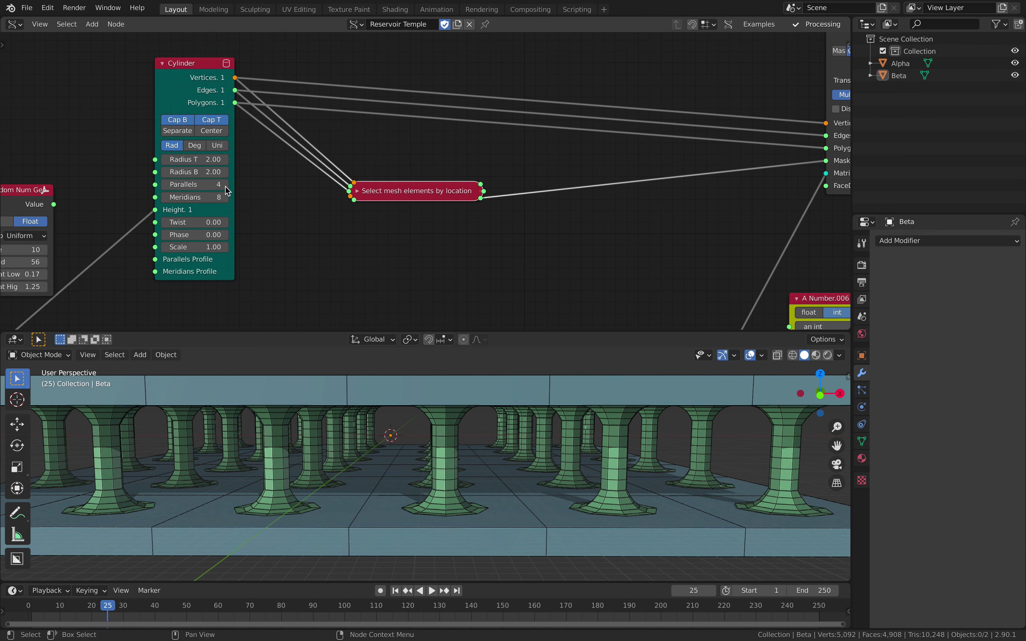
left_click(163, 186)
left_click(164, 185)
- Connect the Random Num Gen value to the Cylinder's Meridians Profile input and set the generator's Seed to 140
middle_click_drag(192, 254, 312, 135)
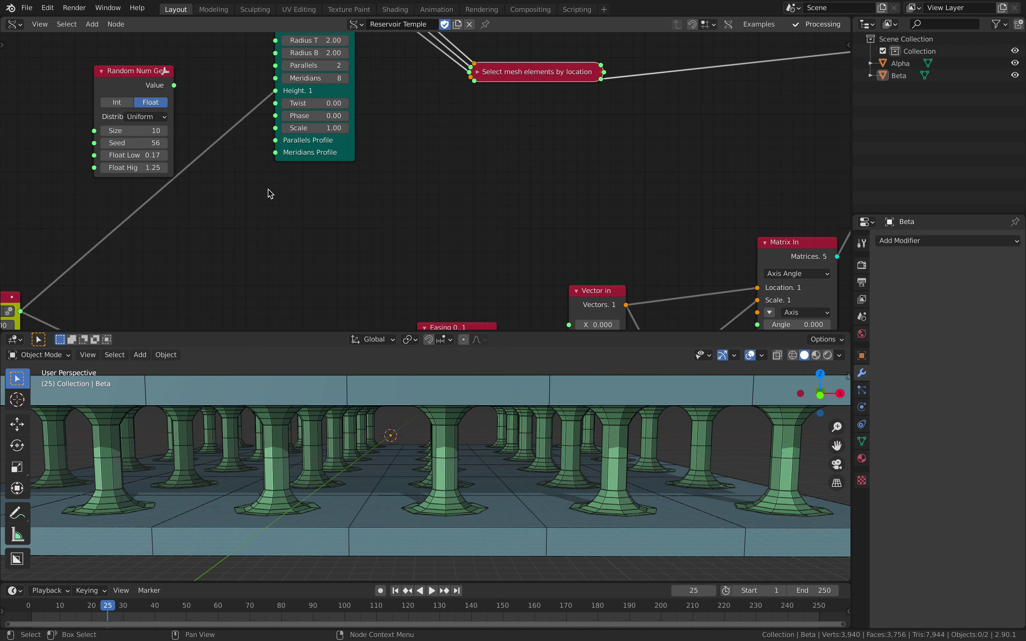
scroll(267, 189, "down", 2)
middle_click_drag(185, 196, 243, 216)
left_click_drag(268, 119, 355, 176)
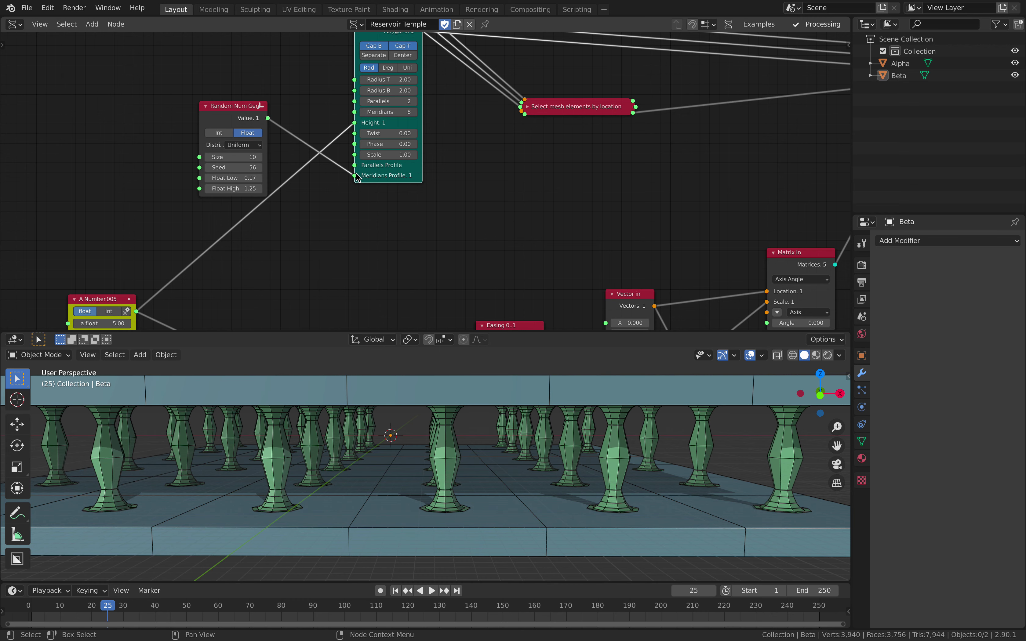
left_click_drag(238, 166, 334, 165)
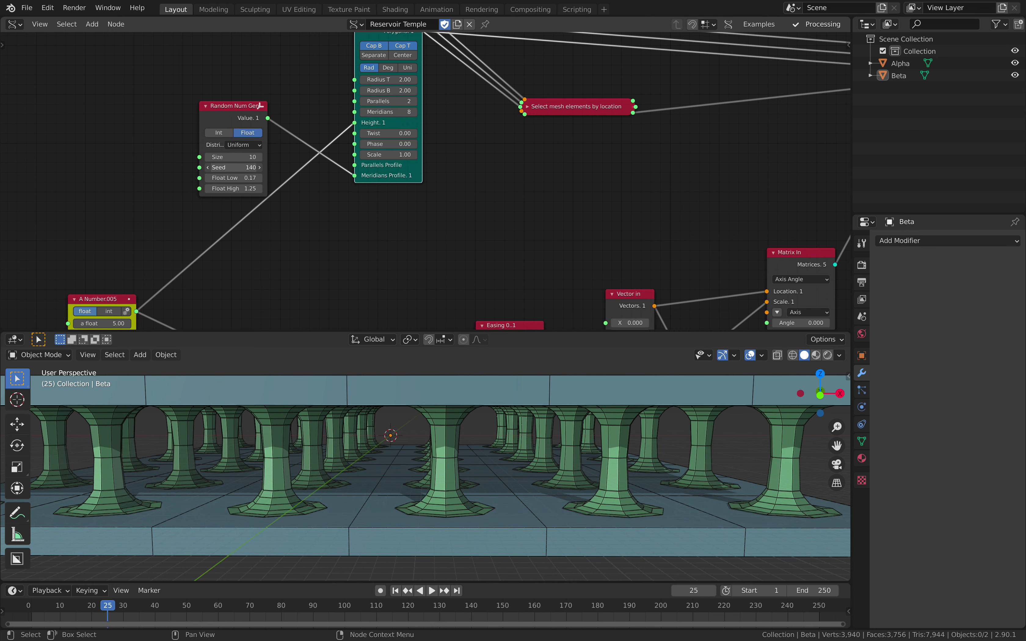
middle_click_drag(457, 422, 440, 417)
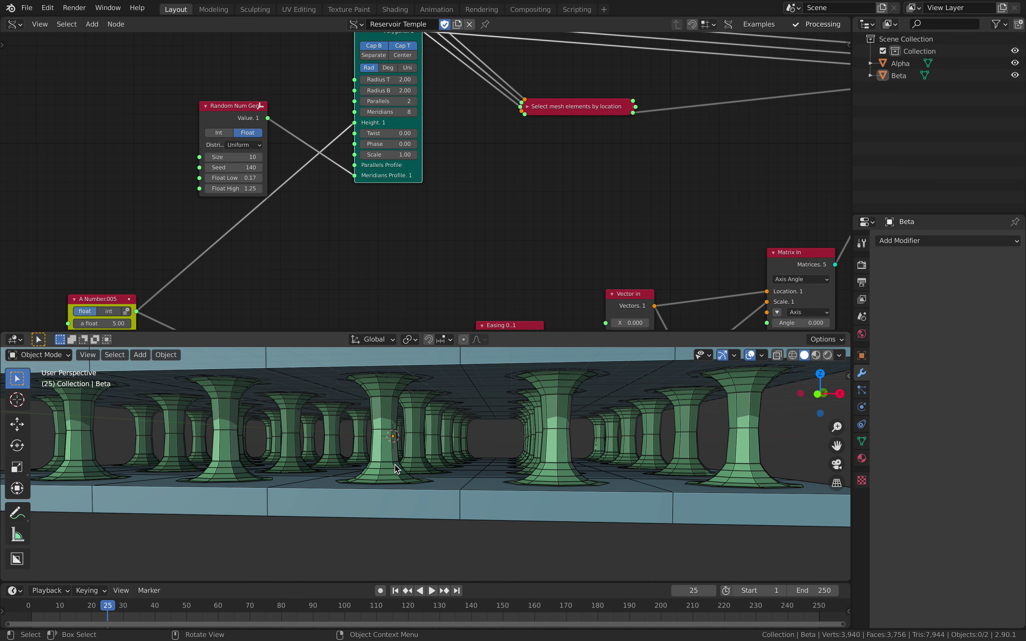
middle_click_drag(394, 425, 379, 454, "shift")
- Nudge the Extrude Region node slightly right in the Alpha chain
middle_click_drag(522, 210, 481, 229)
scroll(484, 210, "down", 3)
middle_click_drag(541, 158, 477, 201)
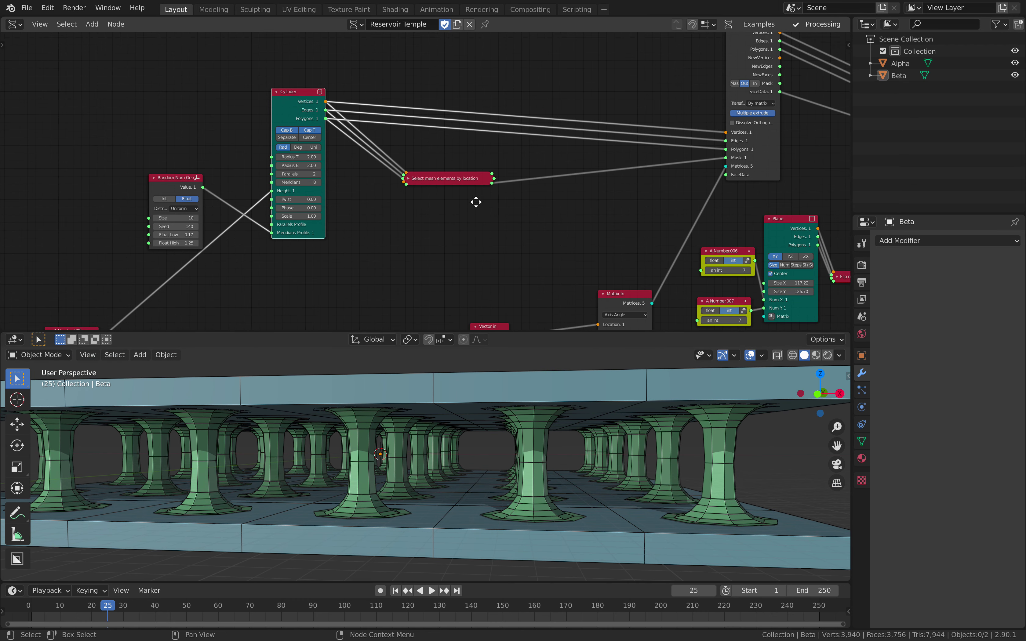
middle_click_drag(601, 158, 306, 215)
scroll(451, 107, "up", 2)
left_click_drag(450, 84, 458, 85)
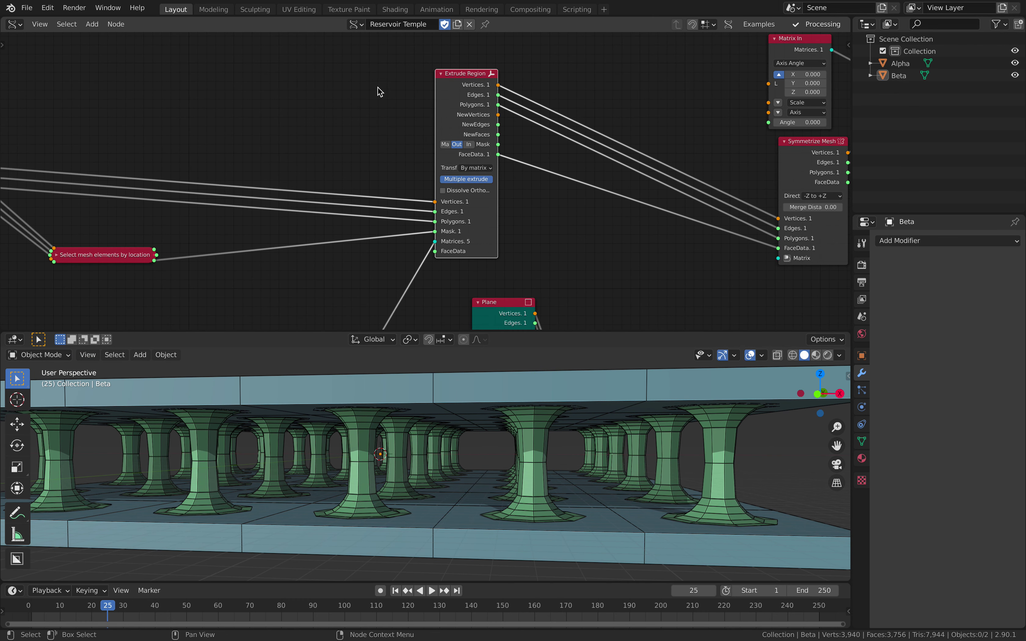
middle_click_drag(410, 186, 465, 72)
scroll(408, 185, "down", 2)
middle_click_drag(408, 185, 477, 71)
- Shift the Matrix In node slightly left and trace the nodes that feed the Extrude Region's Matrices input
left_click_drag(443, 161, 431, 162)
middle_click_drag(415, 161, 577, 147)
middle_click_drag(374, 173, 590, 173)
mouse_move(435, 178)
middle_mouse_down()
mouse_move(387, 191)
mouse_move(388, 148)
middle_mouse_up()
scroll(402, 191, "down", 1)
middle_click_drag(412, 199, 384, 214)
scroll(373, 212, "up", 1)
left_click_drag(283, 196, 276, 202)
middle_click_drag(336, 224, 145, 362)
scroll(402, 216, "right", 5)
scroll(381, 224, "up", 2)
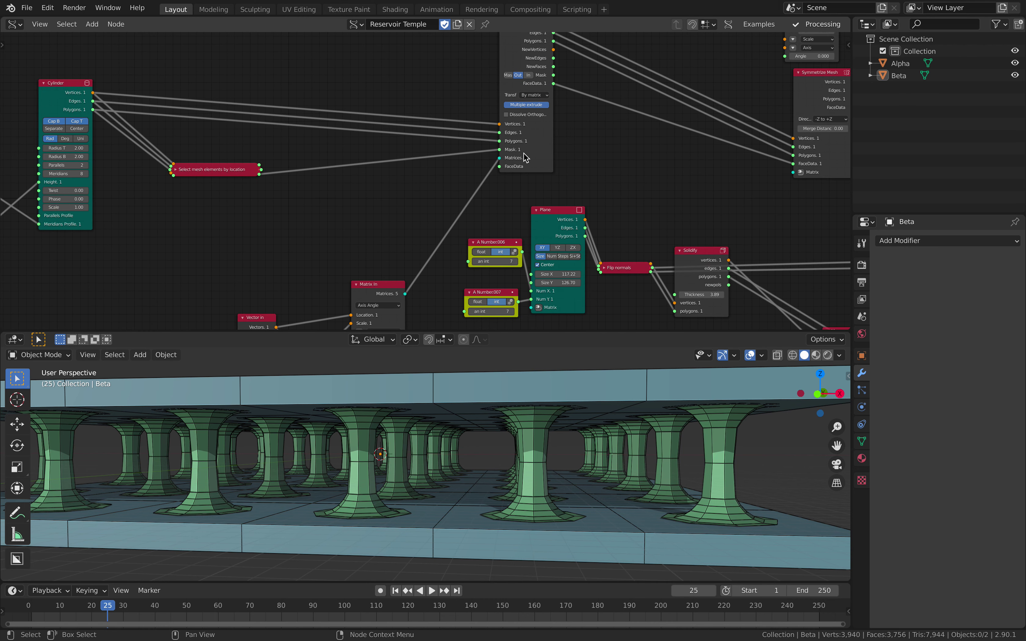
- Examine the Extrude Region node's By matrix and Multiple extrude settings and its link from Matrix In
middle_click_drag(431, 240, 477, 117)
middle_click_drag(441, 176, 257, 359)
left_click_drag(380, 101, 380, 98)
scroll(380, 97, "up", 2)
middle_click_drag(375, 95, 399, 64)
scroll(365, 136, "up", 3)
scroll(339, 34, "down", 1)
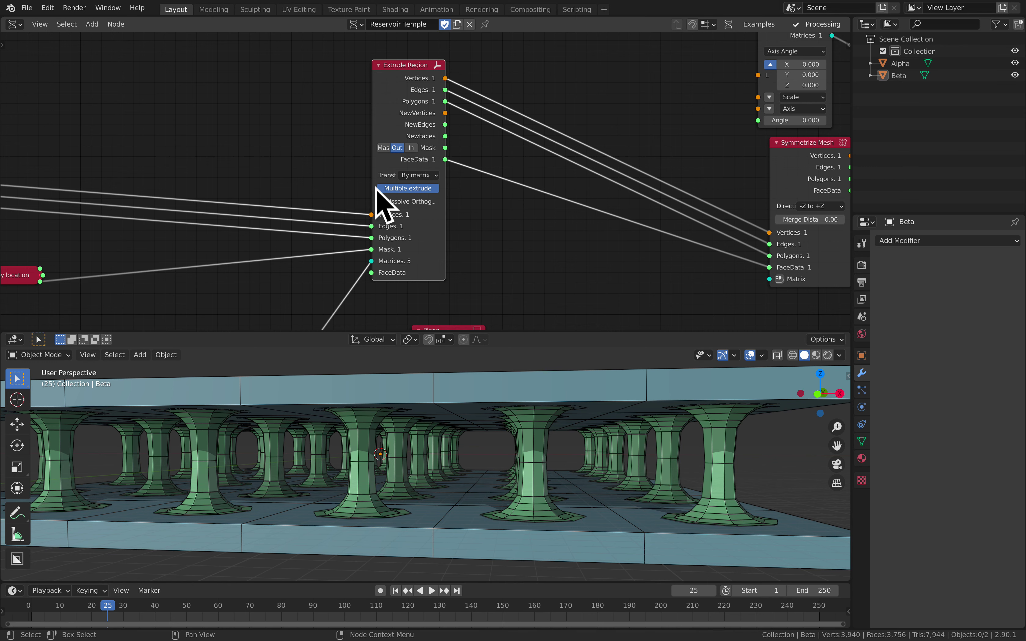
scroll(349, 216, "down", 4)
middle_click_drag(362, 251, 430, 138)
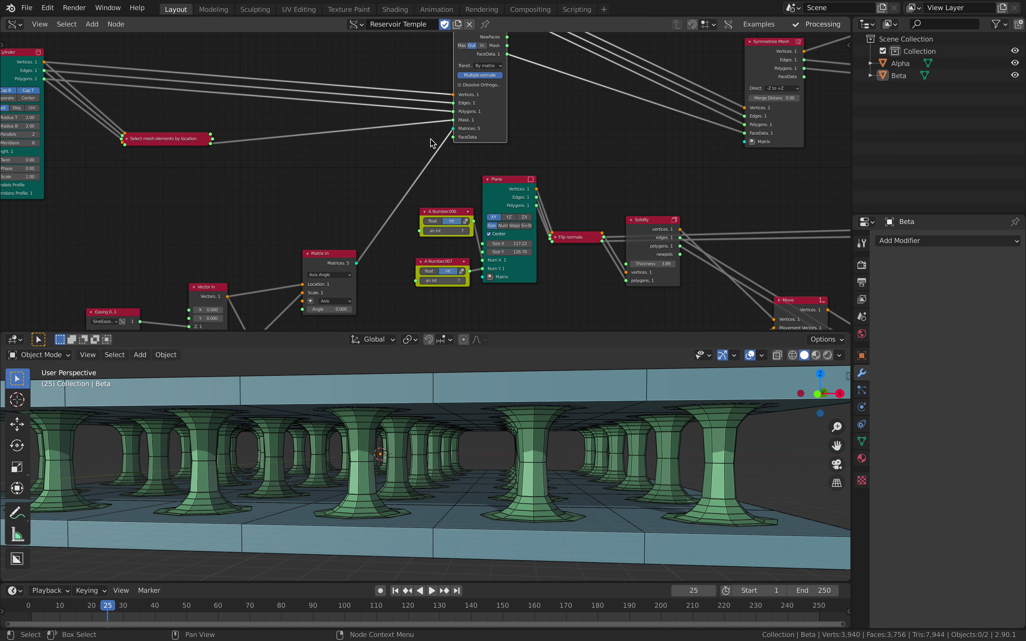
scroll(440, 134, "up", 6)
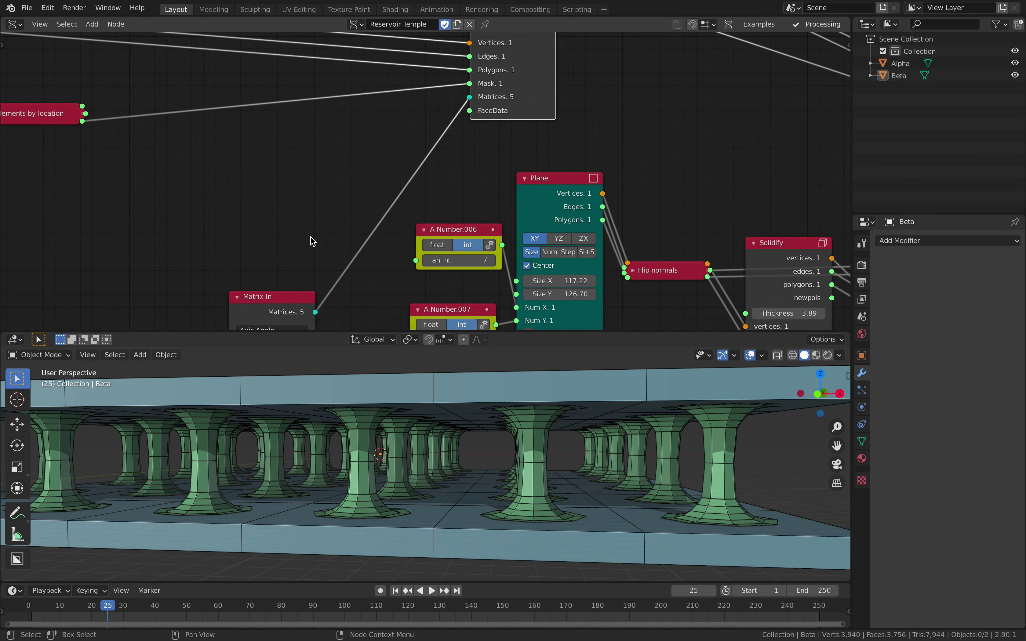
- Move the Matrix In node and the two Vector in nodes feeding its Location and Scale further up
scroll(326, 255, "down", 2)
middle_click_drag(315, 269, 447, 118)
left_click_drag(428, 144, 419, 129)
middle_click_drag(398, 139, 493, 135)
left_click_drag(367, 169, 382, 108)
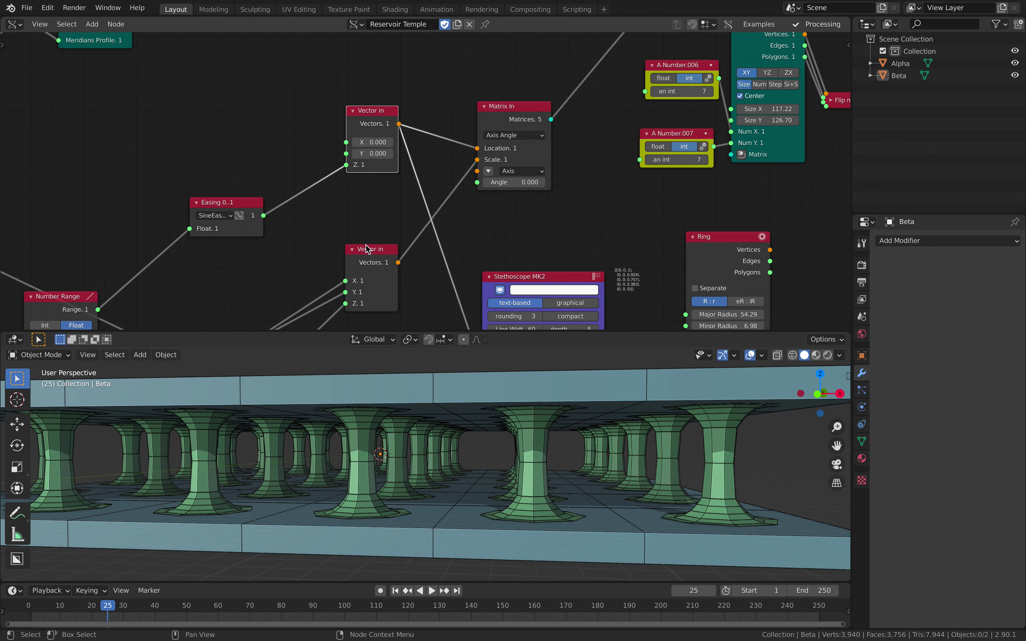
left_click_drag(378, 248, 376, 200)
scroll(475, 225, "down", 3)
middle_click_drag(476, 226, 470, 194)
scroll(502, 241, "up", 1)
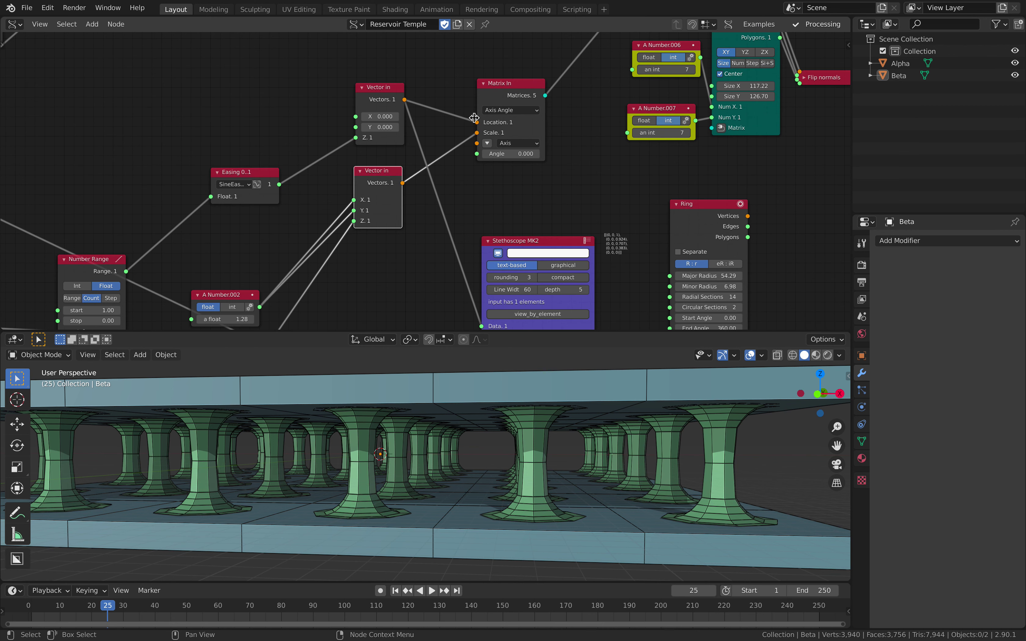
- Move the Easing 0..1, upper Number Range and A Number.002 nodes up, closer to the Vector in nodes
middle_click_drag(351, 192, 427, 146)
left_click_drag(335, 139, 333, 113)
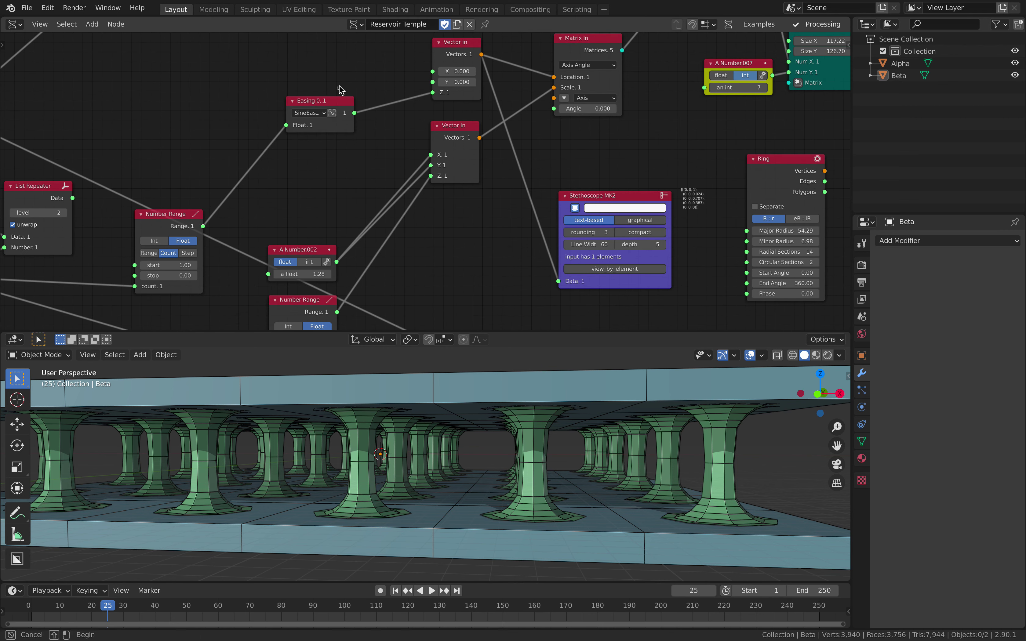
left_click_drag(174, 223, 197, 131)
middle_click_drag(208, 136, 334, 129)
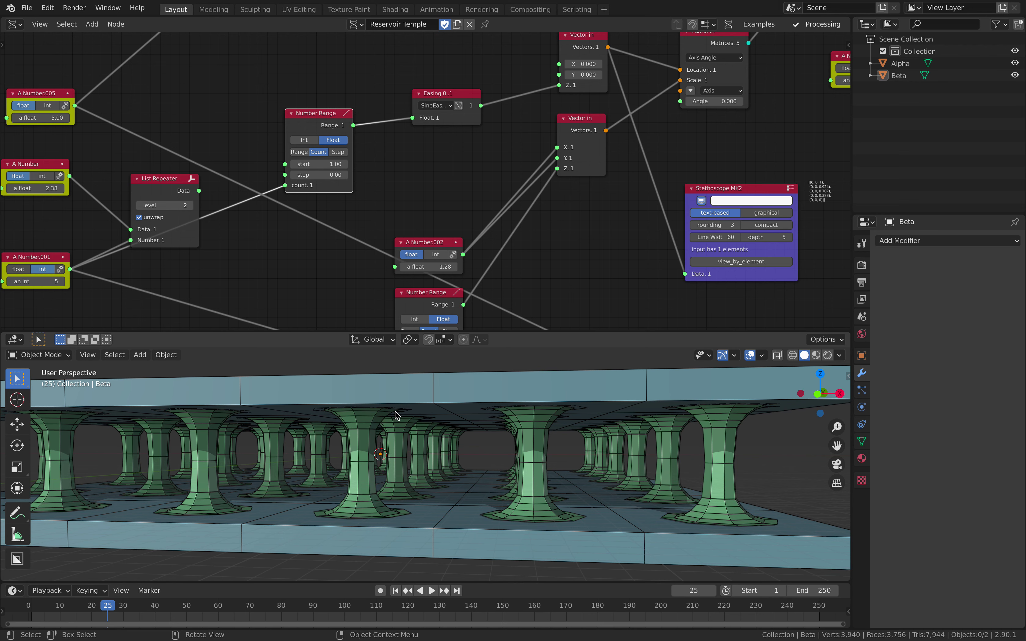
middle_click_drag(439, 243, 435, 184)
left_click_drag(435, 184, 443, 128)
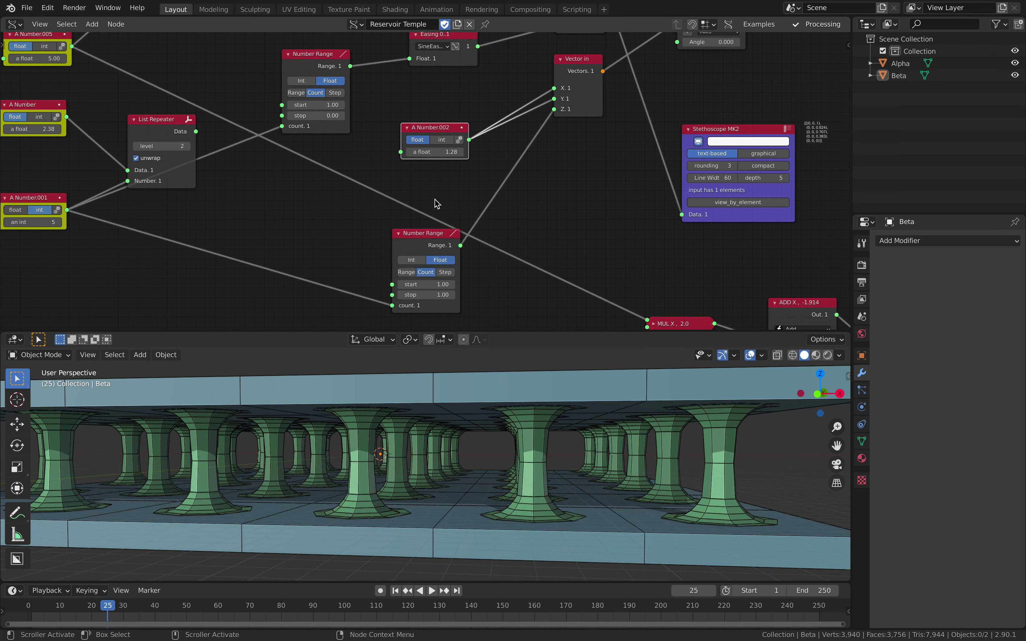
- Try a different stop value on the lower Number Range node and return it to 1.00
scroll(426, 202, "down", 1)
middle_click_drag(421, 204, 440, 222)
mouse_move(450, 305)
left_mouse_down()
mouse_move(470, 305)
mouse_move(411, 305)
mouse_move(450, 306)
left_mouse_up()
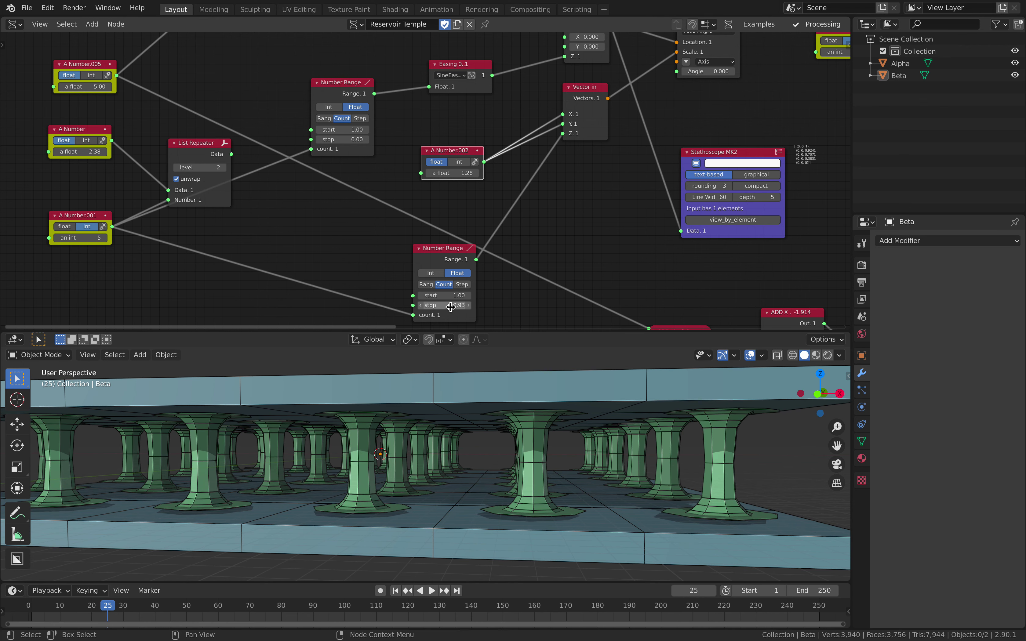
key("Return")
middle_click_drag(360, 243, 382, 250)
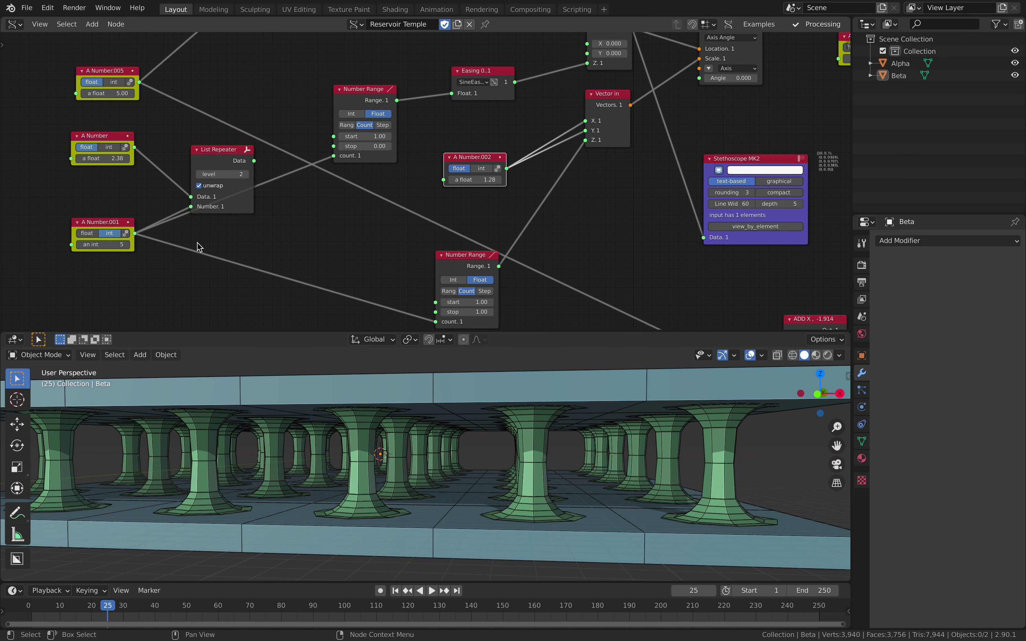
- Try values from 8 down to 2 on the A Number.001 integer to vary the extrusion count, and return it to 5
left_click(127, 244)
left_click(127, 244)
left_click(126, 245)
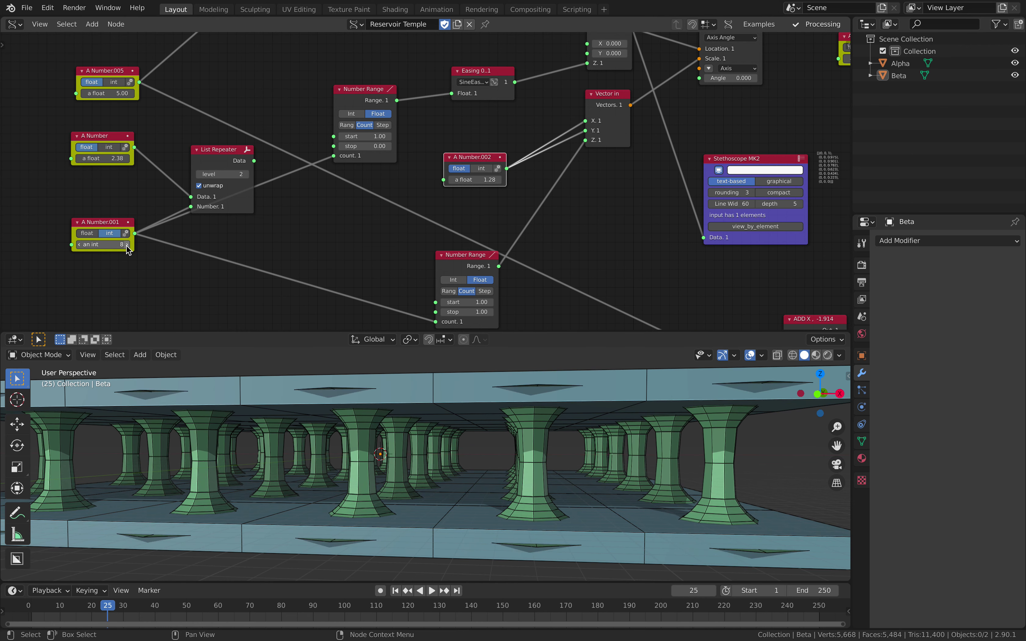
left_click(79, 244)
left_click(79, 244)
left_click(80, 244)
left_click(79, 244)
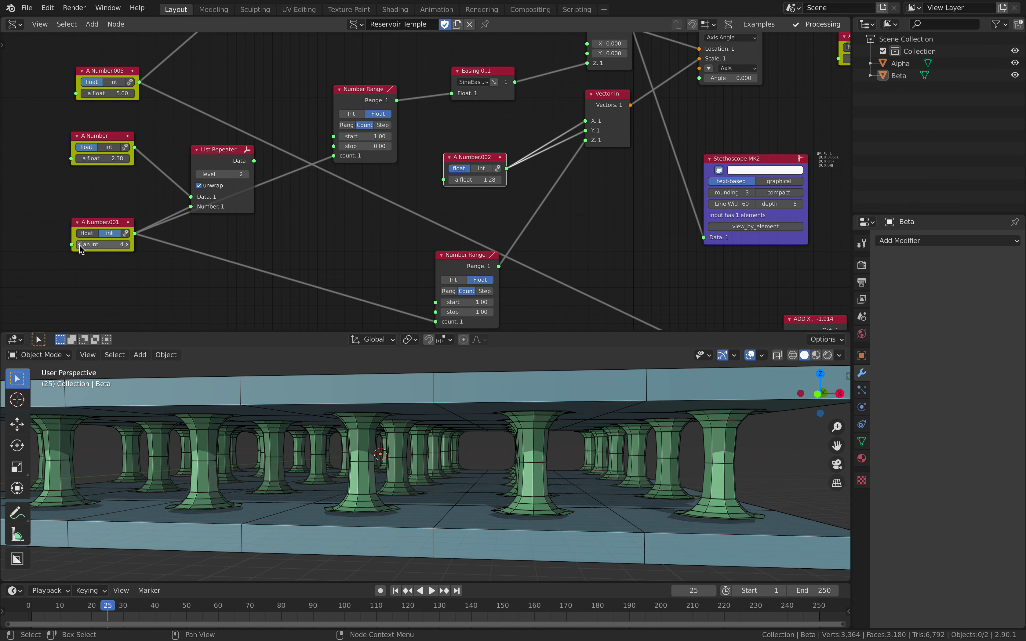
left_click(79, 244)
left_click(80, 245)
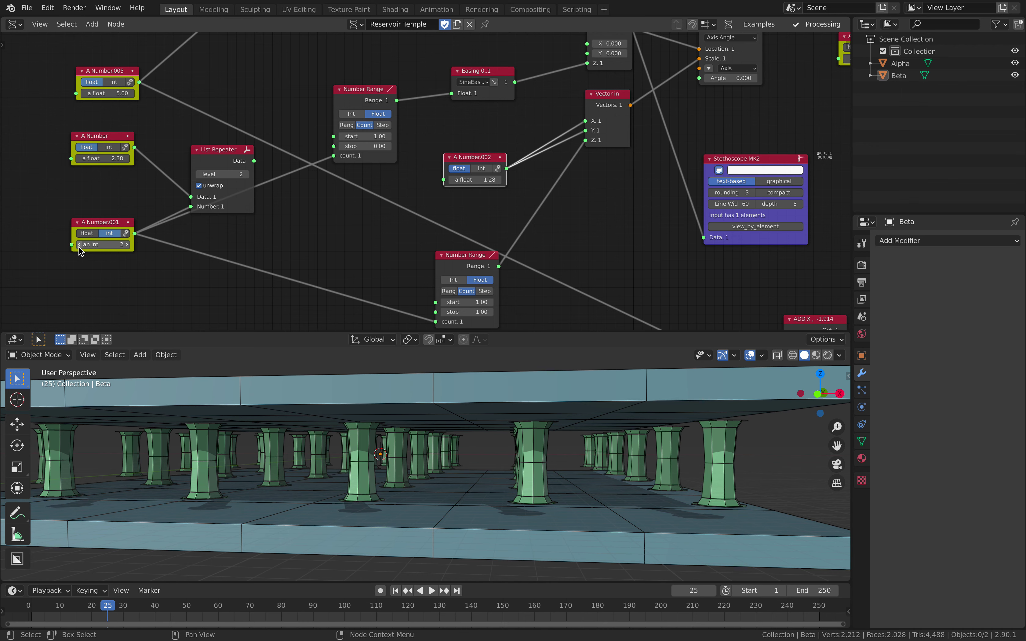
left_click(127, 244)
left_click(127, 245)
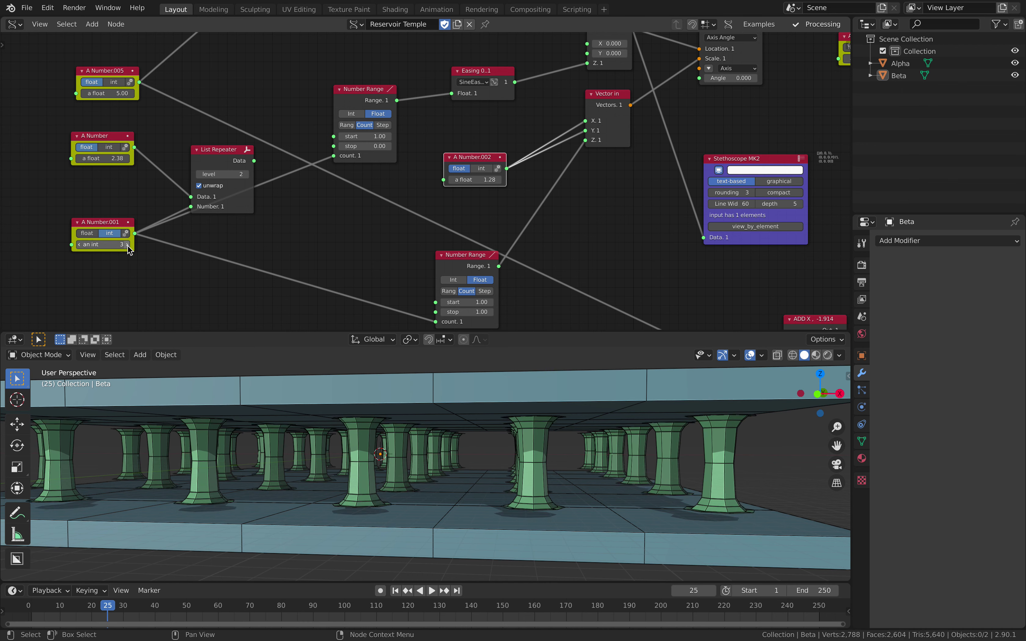
left_click(127, 244)
left_click(127, 245)
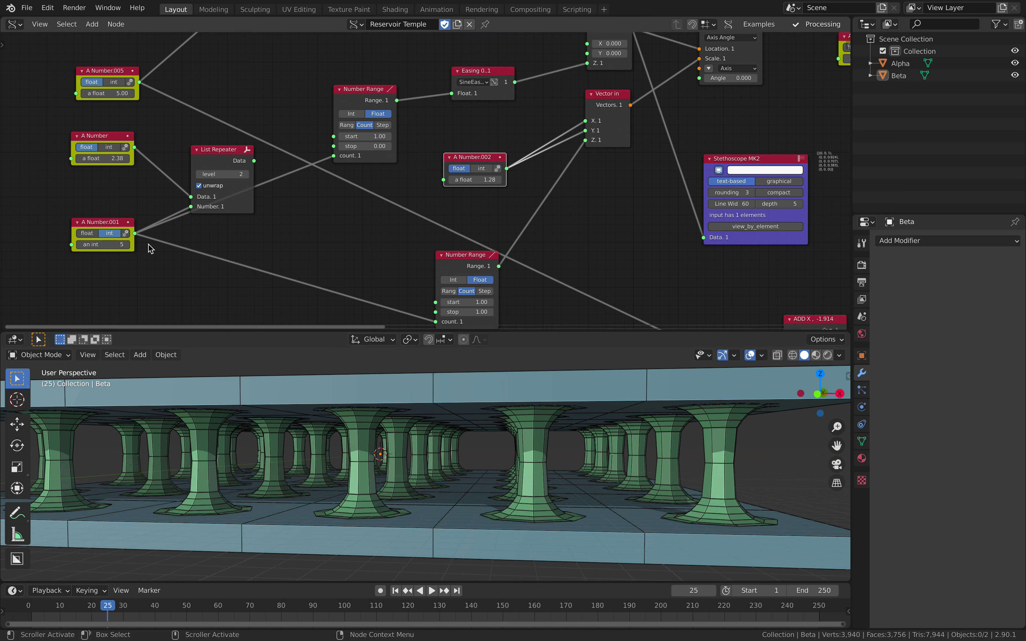
- Set the A Number float to 5.26 and move the List Repeater node closer to it
middle_click_drag(155, 180, 181, 239)
left_click_drag(144, 217, 153, 217)
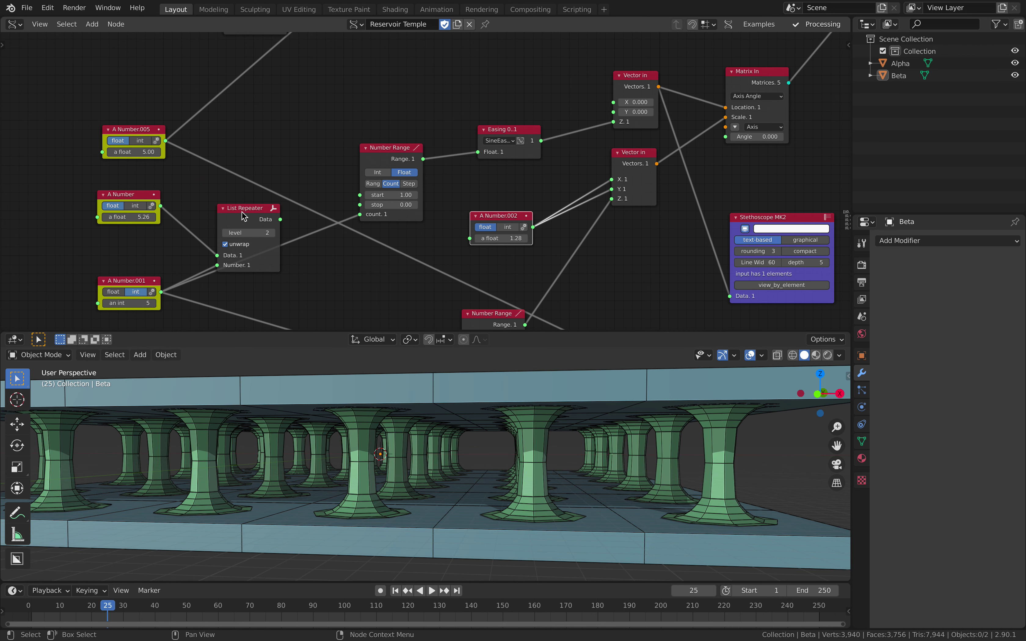
left_click_drag(244, 216, 208, 202)
- Vary the A Number.005 float that drives the Cylinder's Height twice, resetting it to 5 each time
middle_click_drag(209, 201, 218, 245)
left_click_drag(143, 195, 150, 195)
left_click(153, 197)
key("ctrl+a")
type("5")
key("Return")
middle_click_drag(361, 83, 322, 171)
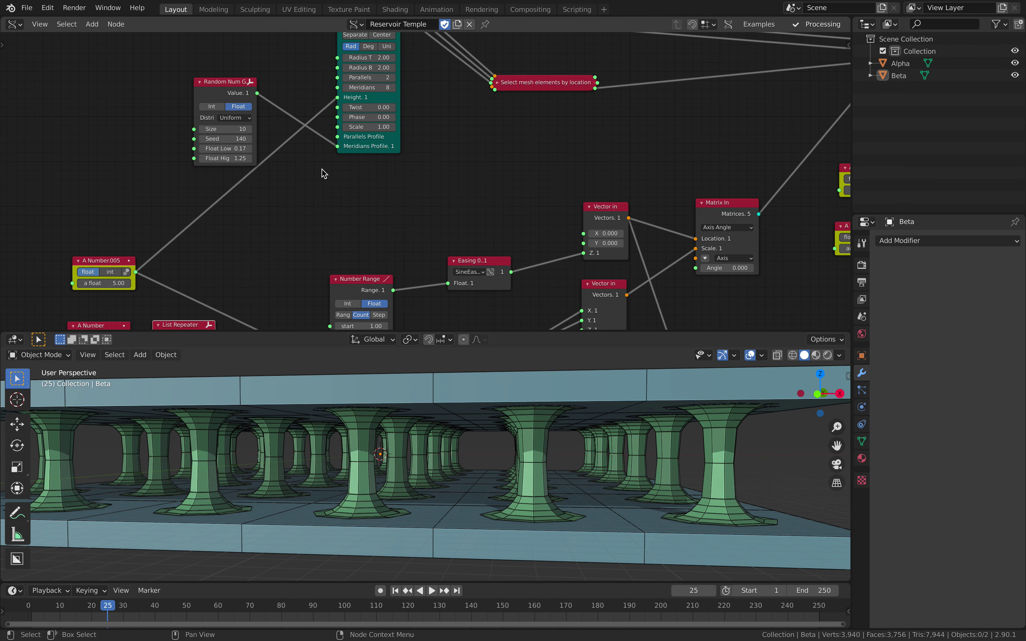
mouse_move(106, 285)
left_mouse_down()
mouse_move(174, 285)
mouse_move(101, 285)
mouse_move(126, 285)
left_mouse_up()
type("5")
key("Return")
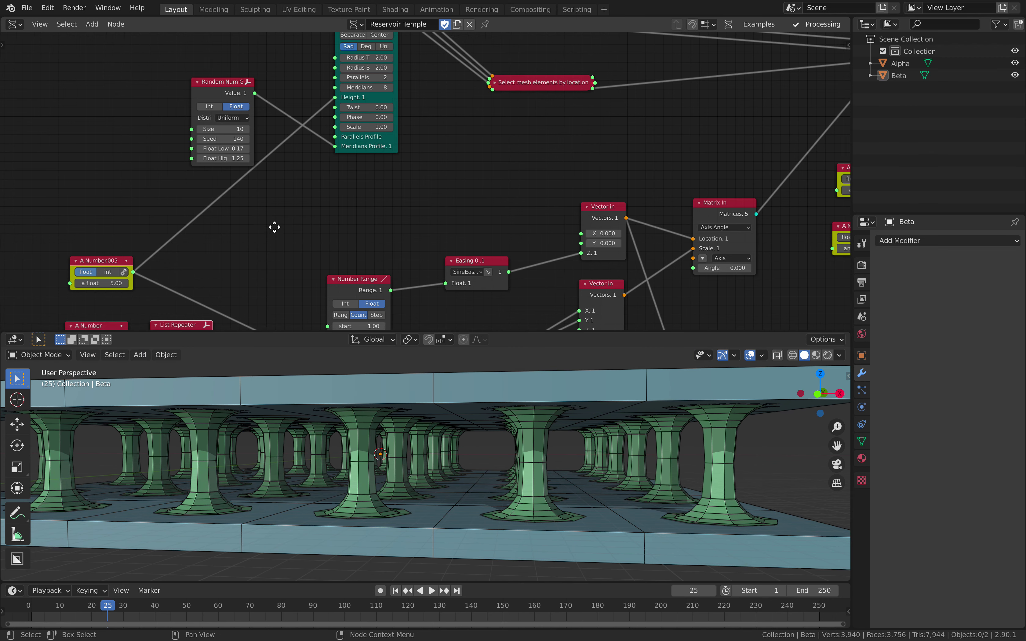
- Nudge the Random Num Gen node slightly up and left of the Cylinder node
middle_click_drag(275, 226, 233, 268)
left_click_drag(129, 142, 123, 135)
middle_click_drag(123, 141, 220, 156)
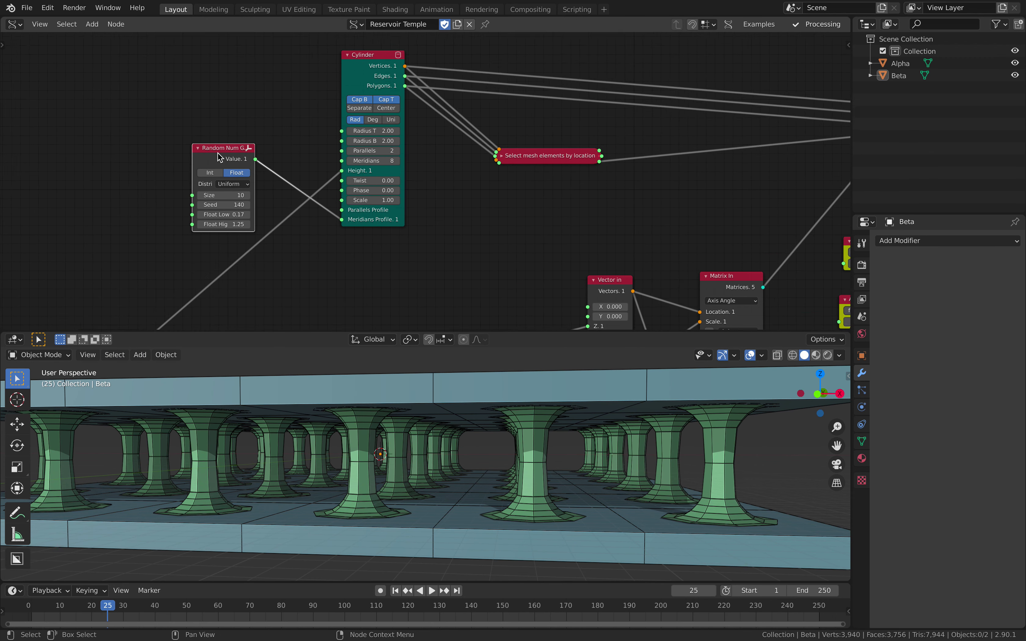
scroll(220, 157, "up", 2)
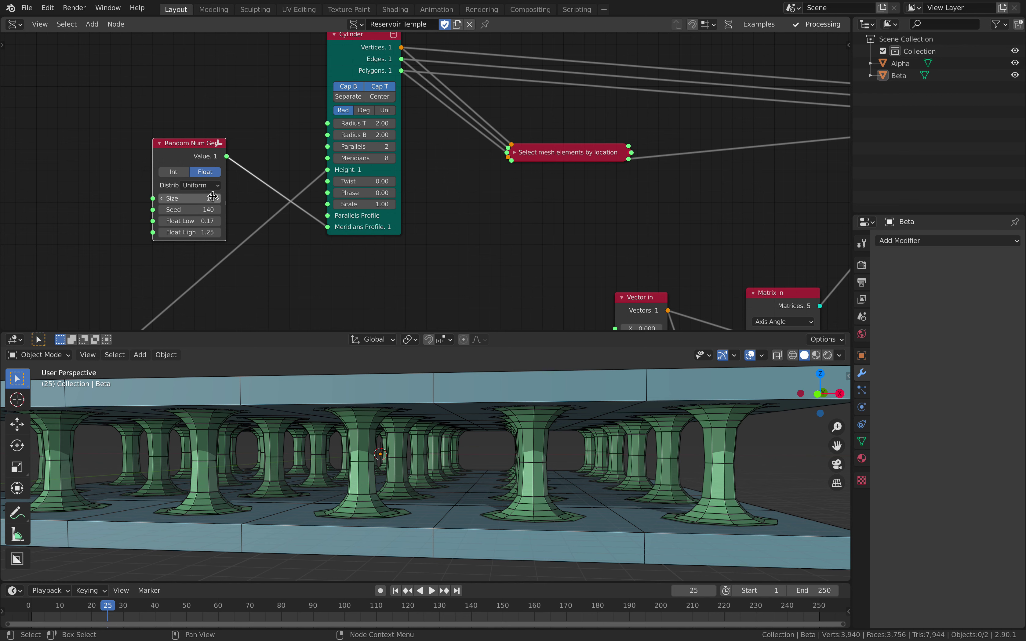
scroll(317, 280, "left", 3)
scroll(318, 280, "down", 4)
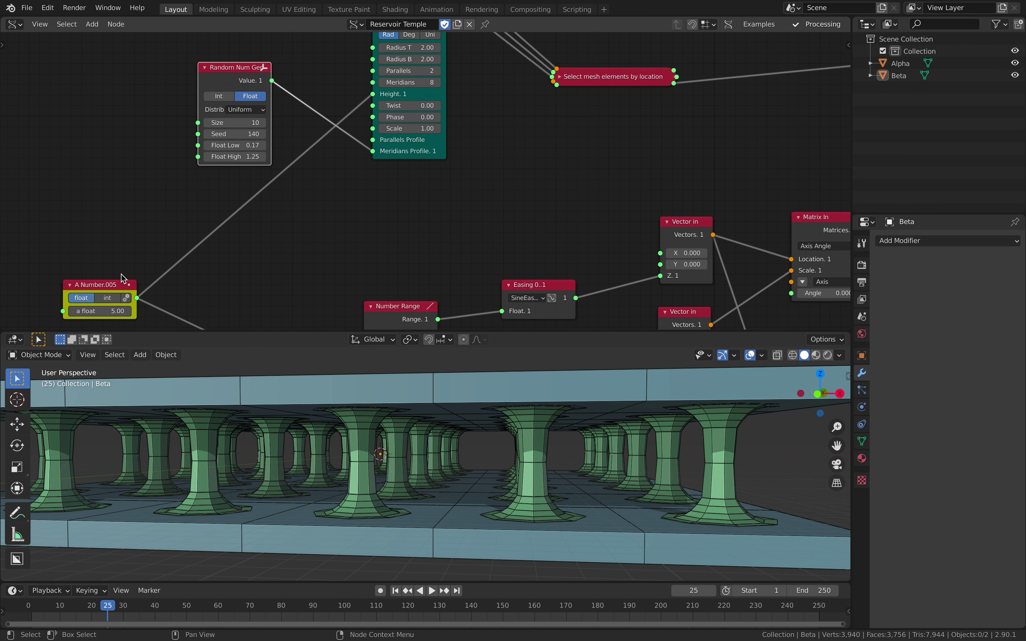
- Duplicate the A Number.005 node, place the copy beside the Random Num Gen node, and set its value to 10.00
left_click(116, 283)
key("shift+d")
left_click(126, 156)
scroll(123, 185, "up", 3)
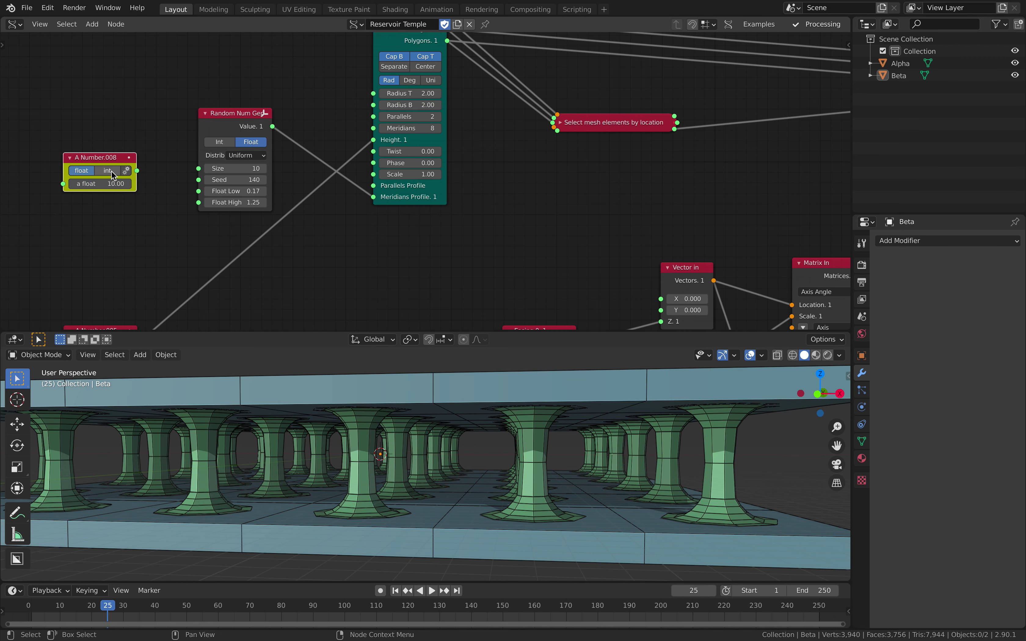
- Switch A Number.008 to int, link it to Random Num Gen's Size and the Cylinder's Parallels, and shift the Random Num Gen node slightly down
left_click_drag(136, 171, 125, 95)
middle_click_drag(162, 101, 126, 173)
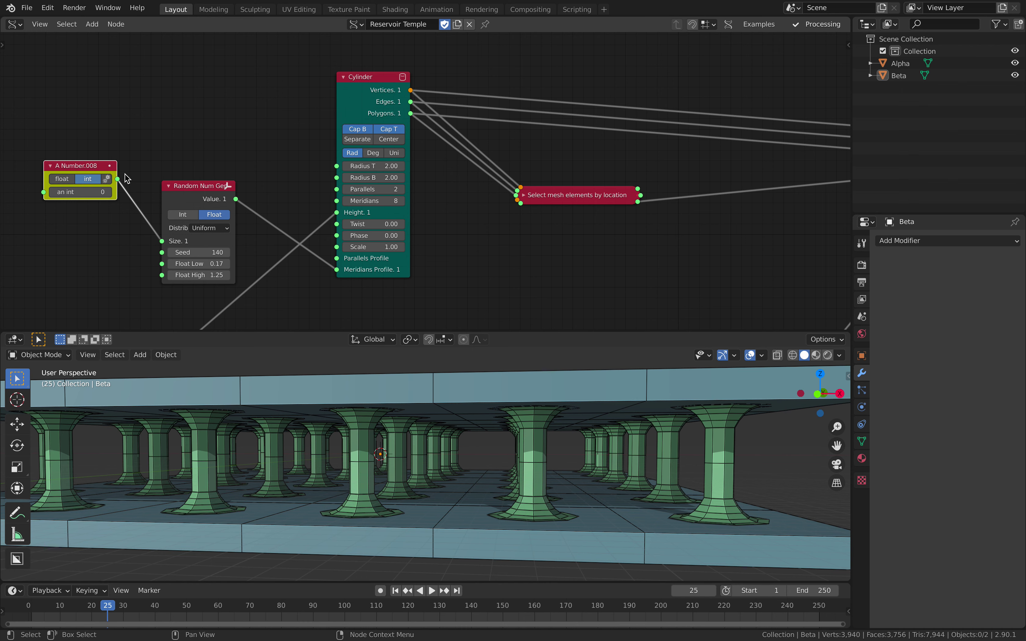
left_click_drag(119, 181, 338, 190)
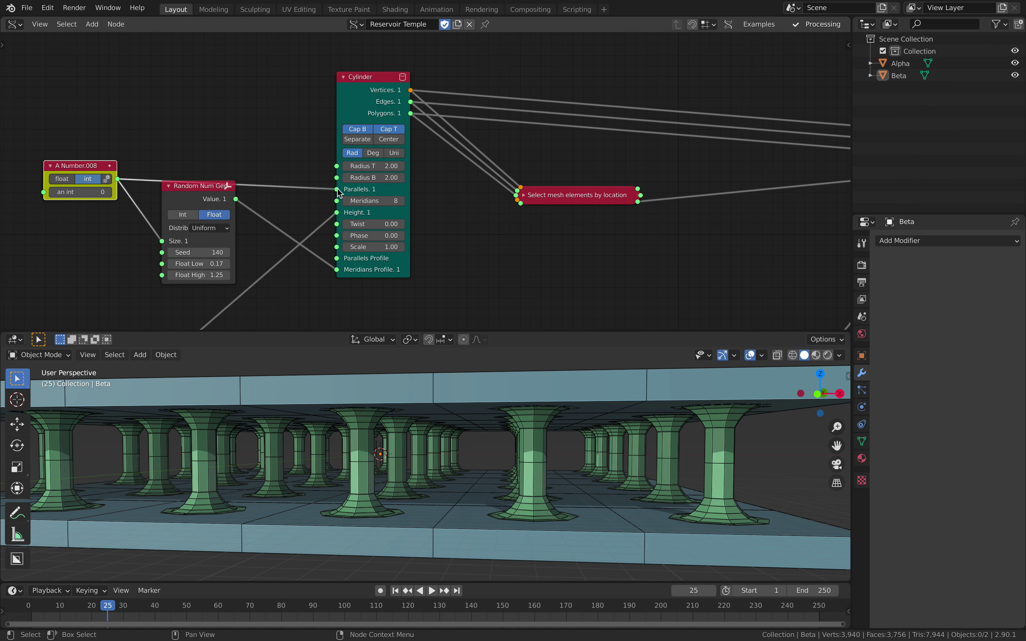
left_click_drag(188, 185, 181, 197)
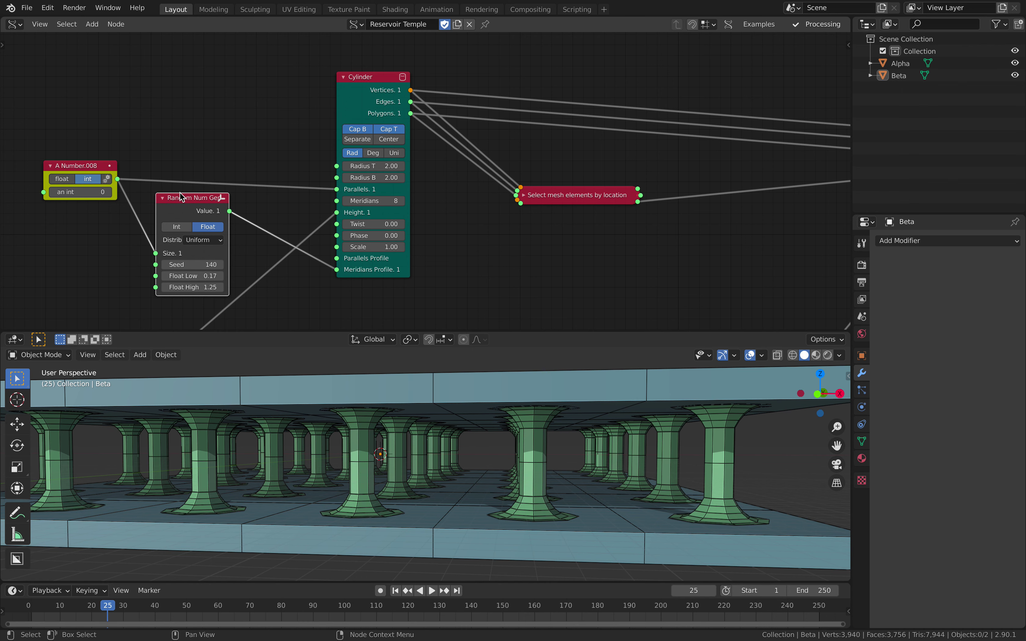
- Raise the A Number.008 integer in single increments to 10
left_click(105, 191)
left_click(106, 192)
left_click(107, 192)
left_click(106, 193)
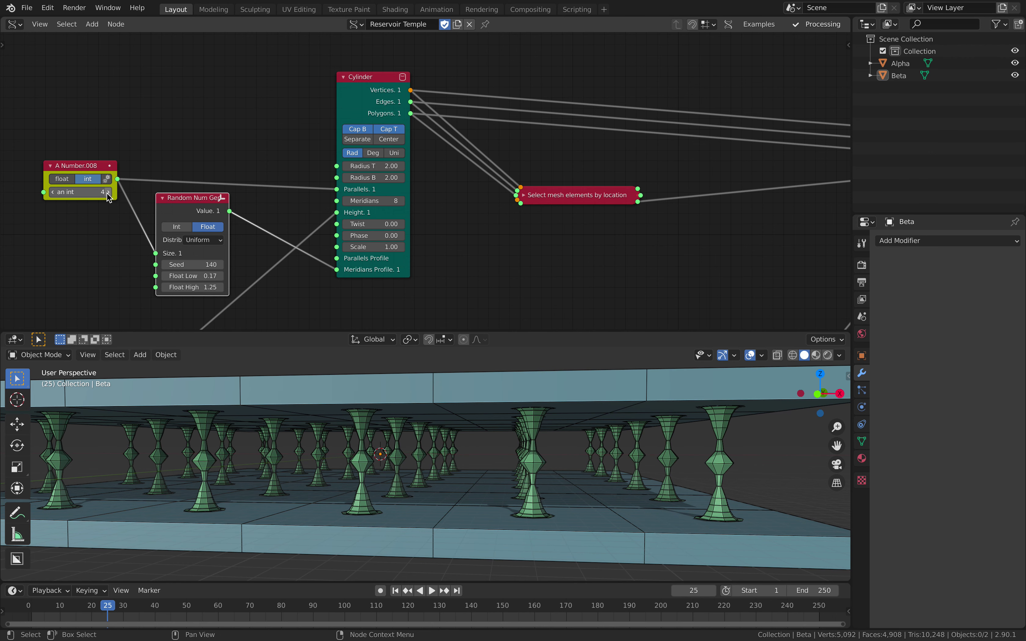
left_click(106, 193)
left_click(107, 192)
left_click(106, 192)
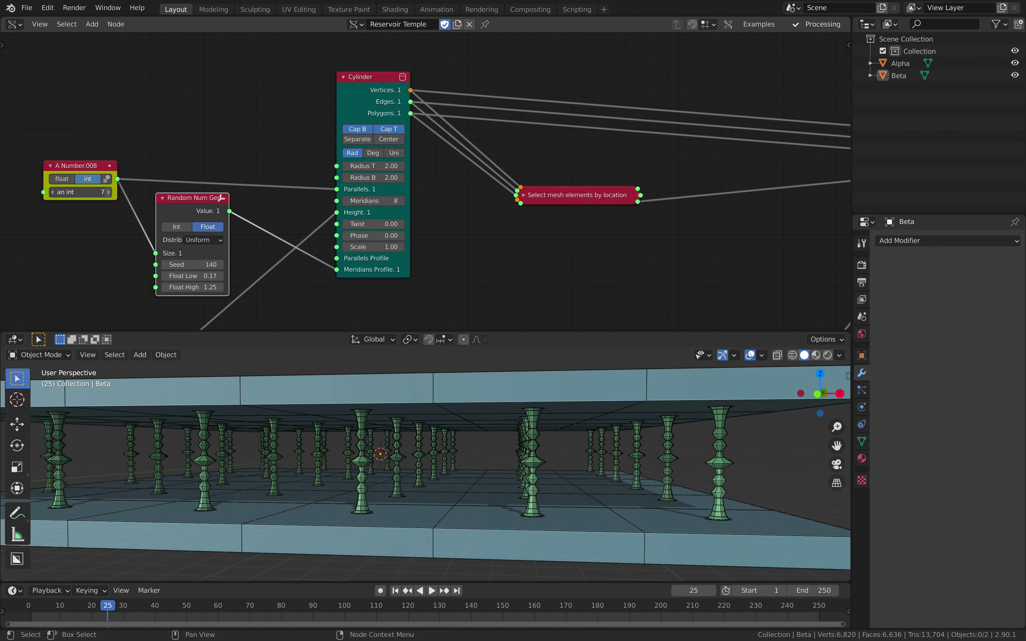
left_click(106, 192)
left_click(107, 193)
left_click(106, 193)
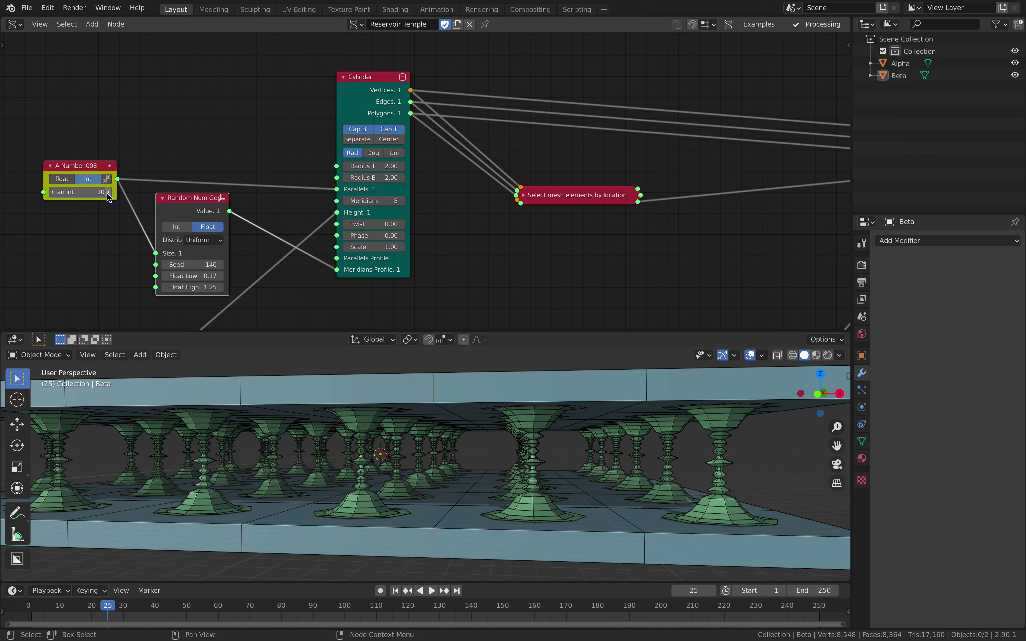
- Set the Random Num Gen node's Seed to 196 and Float Low to 0.45 to reshape the columns
left_click_drag(200, 266, 225, 264)
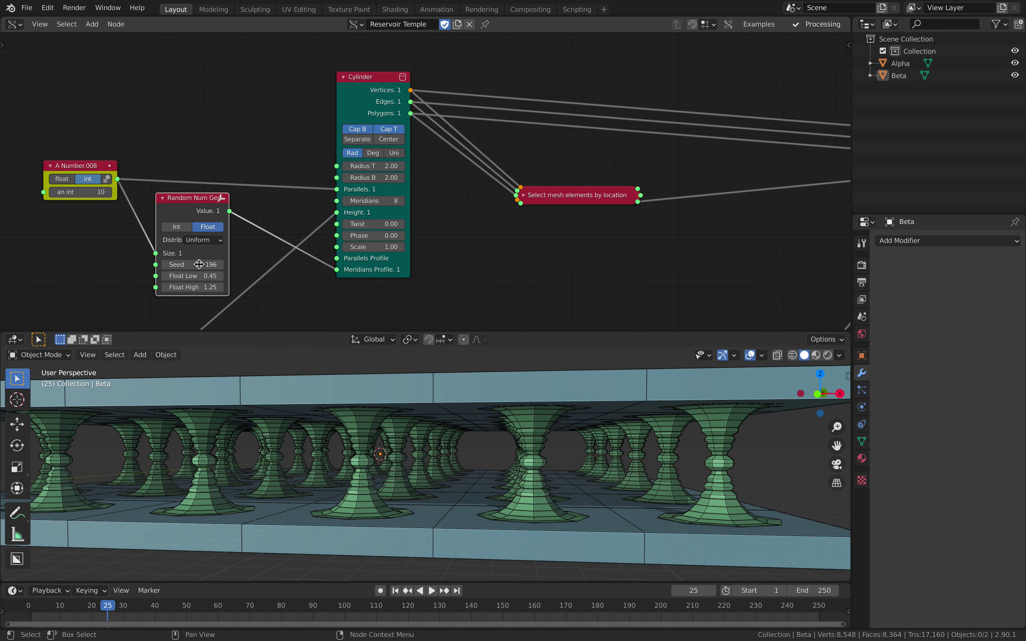
scroll(559, 460, "down", 3)
scroll(537, 480, "up", 2)
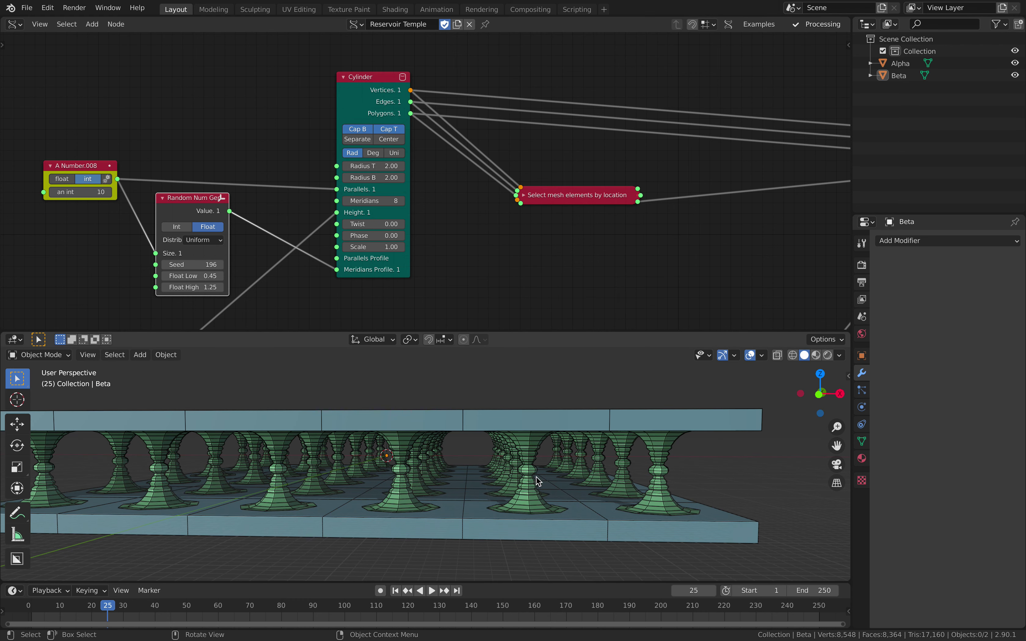
middle_click_drag(542, 479, 541, 460)
- Tidy the Extrude Region, Matrix In and Symmetrize Mesh nodes, raising each one slightly
middle_click_drag(563, 242, 306, 186)
scroll(486, 183, "down", 7)
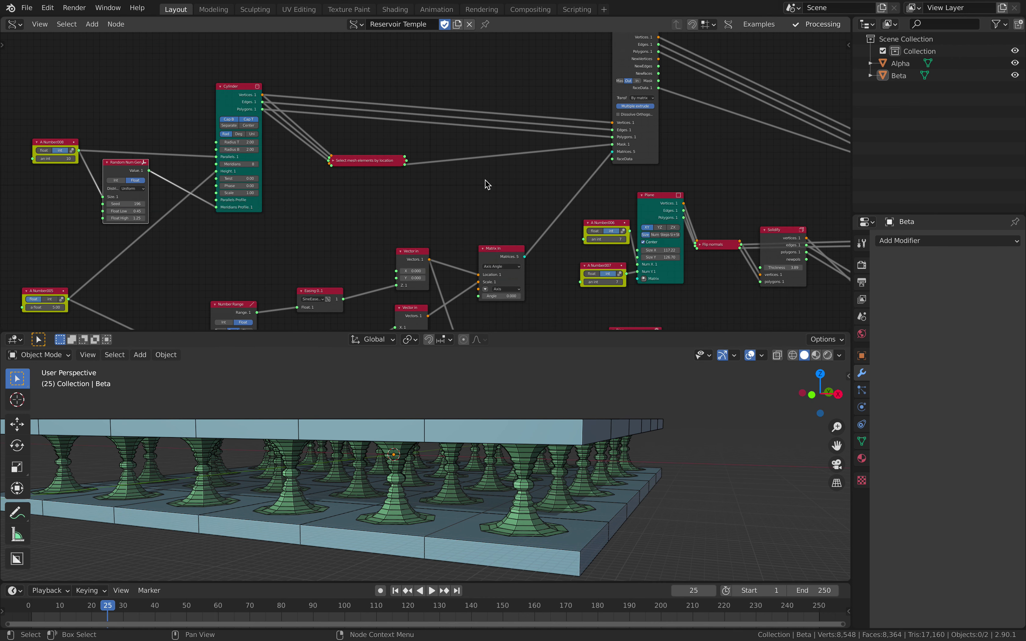
middle_click_drag(640, 130, 282, 217)
scroll(333, 164, "up", 3)
middle_click_drag(333, 164, 305, 198)
left_click_drag(220, 127, 223, 117)
middle_click_drag(261, 147, 155, 172)
scroll(155, 172, "up", 3)
left_click_drag(403, 103, 411, 79)
left_click_drag(431, 230, 423, 220)
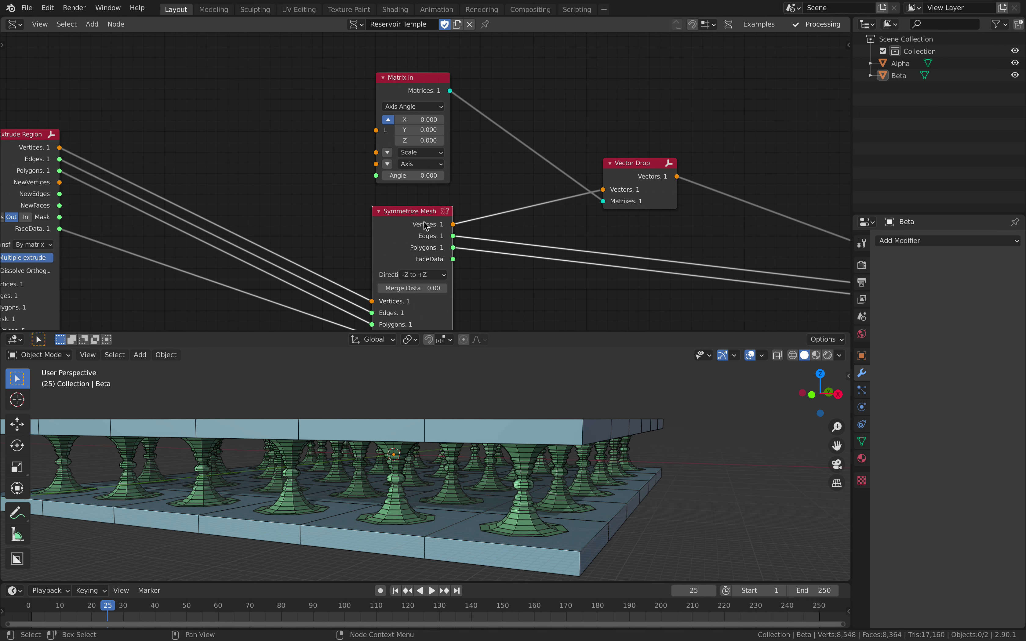
- Nudge the Vector Drop node and move the Alpha Mesh viewer node slightly up and to the right
scroll(428, 185, "down", 2)
middle_click_drag(461, 228, 379, 201)
middle_click_drag(471, 175, 292, 186)
left_click_drag(348, 151, 343, 144)
scroll(437, 178, "down", 1)
middle_click_drag(205, 50, 225, 51)
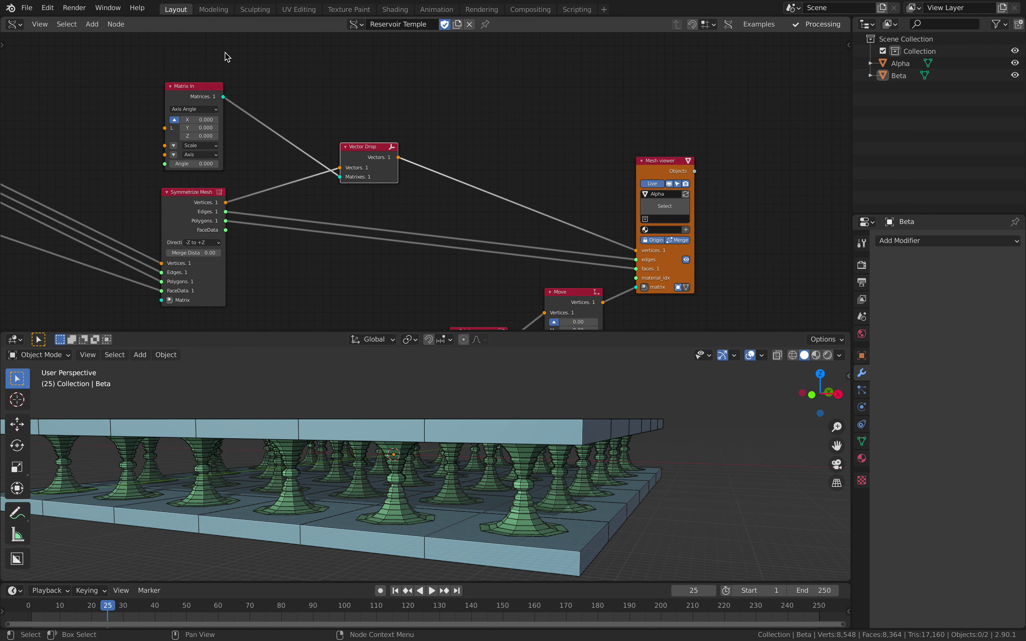
left_click_drag(658, 160, 676, 132)
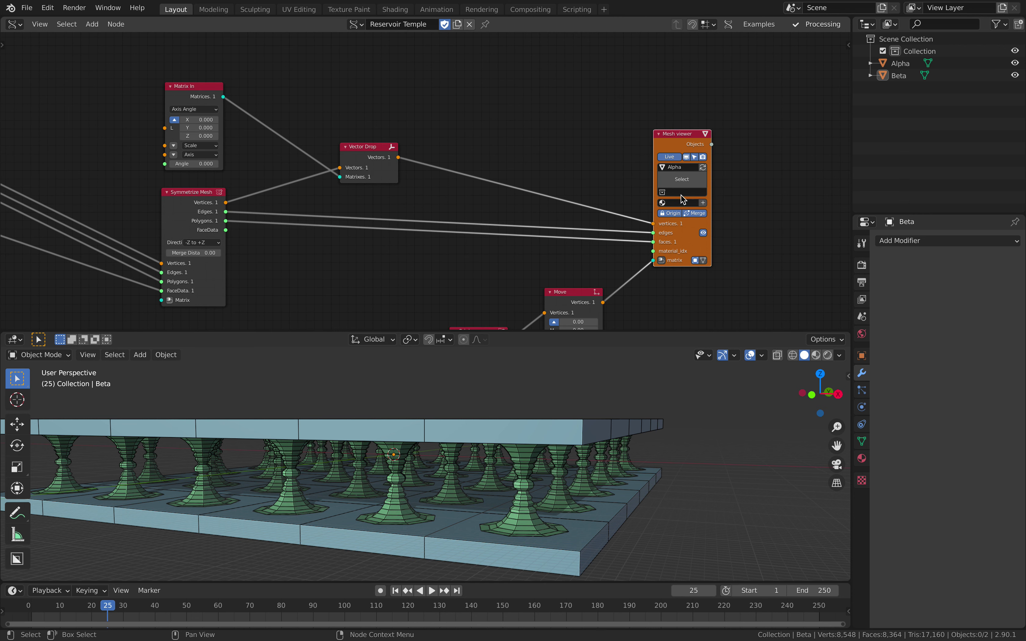
- Set the Z value of the Move node feeding the Alpha Mesh viewer's matrix to -7.92
middle_click_drag(644, 208, 405, 159)
scroll(444, 168, "down", 2)
middle_click_drag(477, 192, 469, 187)
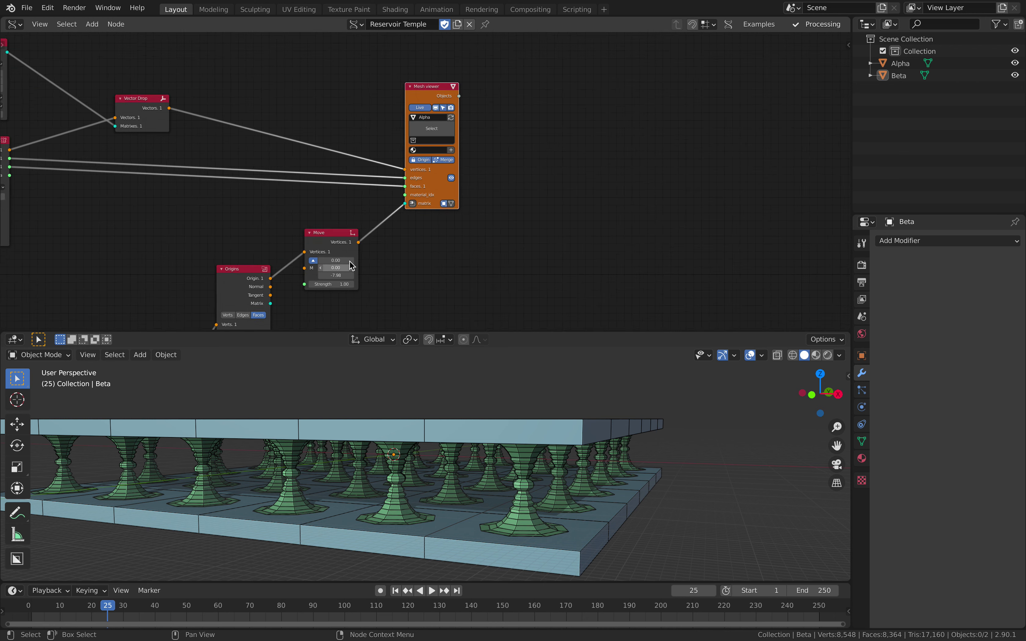
scroll(349, 260, "up", 2)
mouse_move(323, 291)
left_mouse_down()
mouse_move(373, 291)
mouse_move(320, 291)
left_mouse_up()
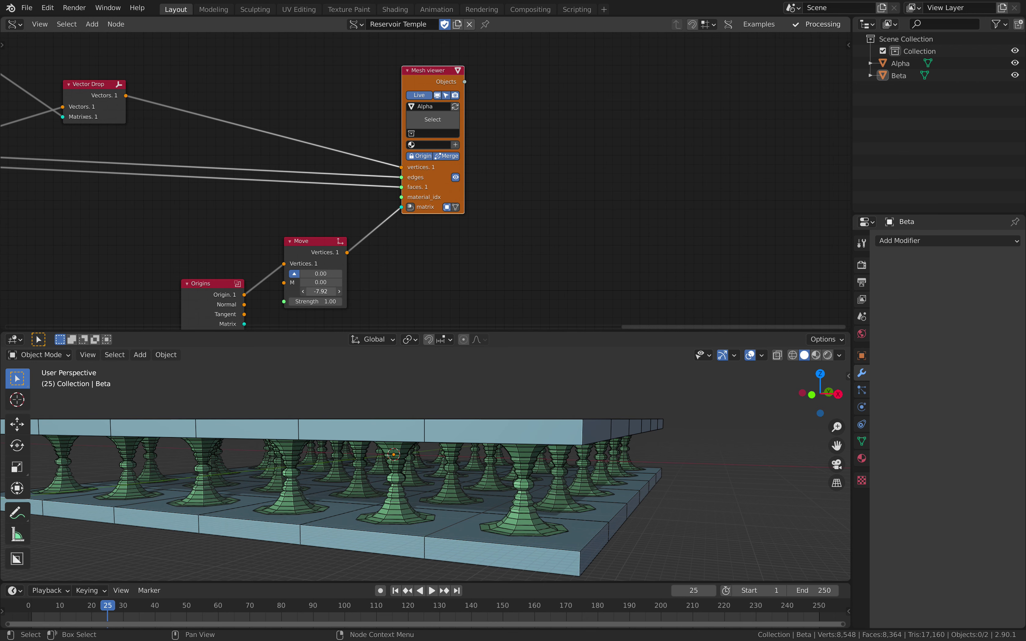
- Move the Beta Mesh viewer node up and to the right, closer to the Alpha viewer
middle_click_drag(430, 414, 552, 422)
scroll(565, 212, "down", 4)
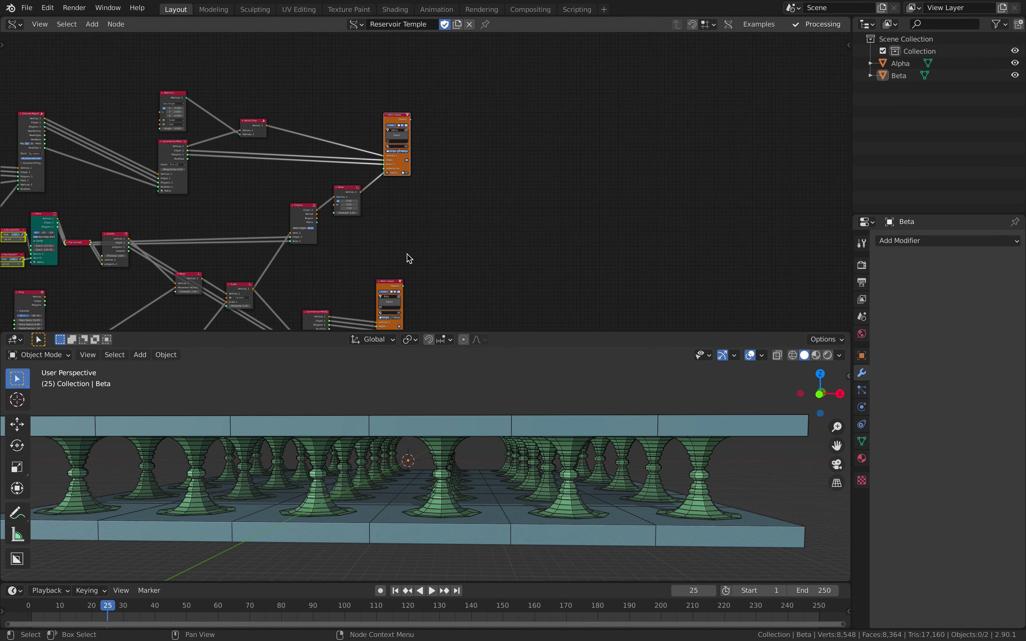
left_click_drag(391, 281, 413, 243)
- Select the slab object and the column object in turn in the viewport, and clear the selection
left_click(534, 431)
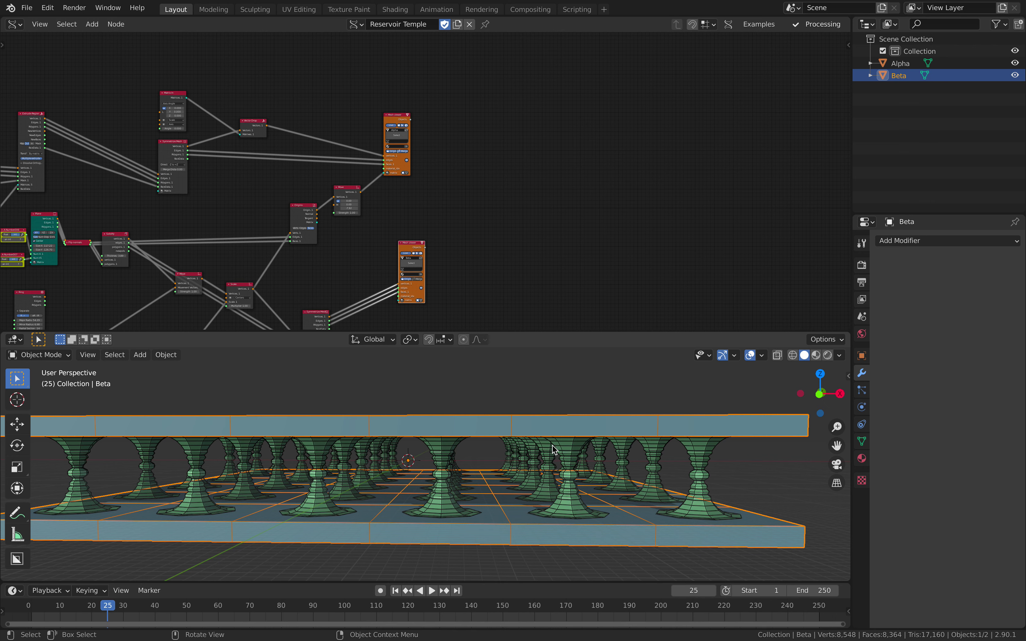
left_click(552, 444)
left_click(552, 404)
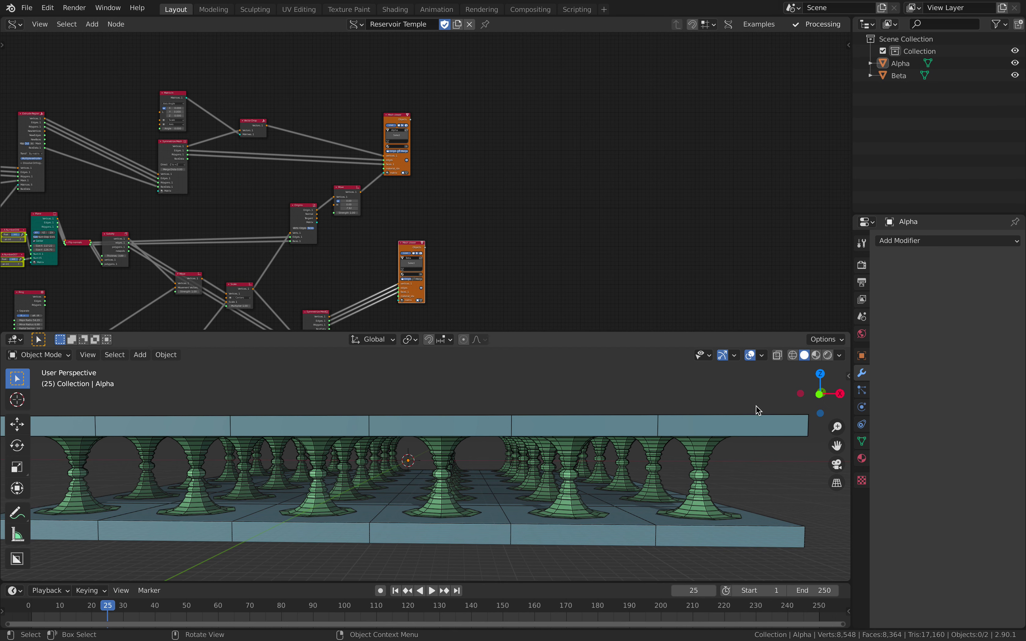
middle_click_drag(644, 443, 630, 448)
- Line up the two Mesh viewer nodes, placing the Beta viewer directly below the Alpha viewer
scroll(428, 156, "up", 1)
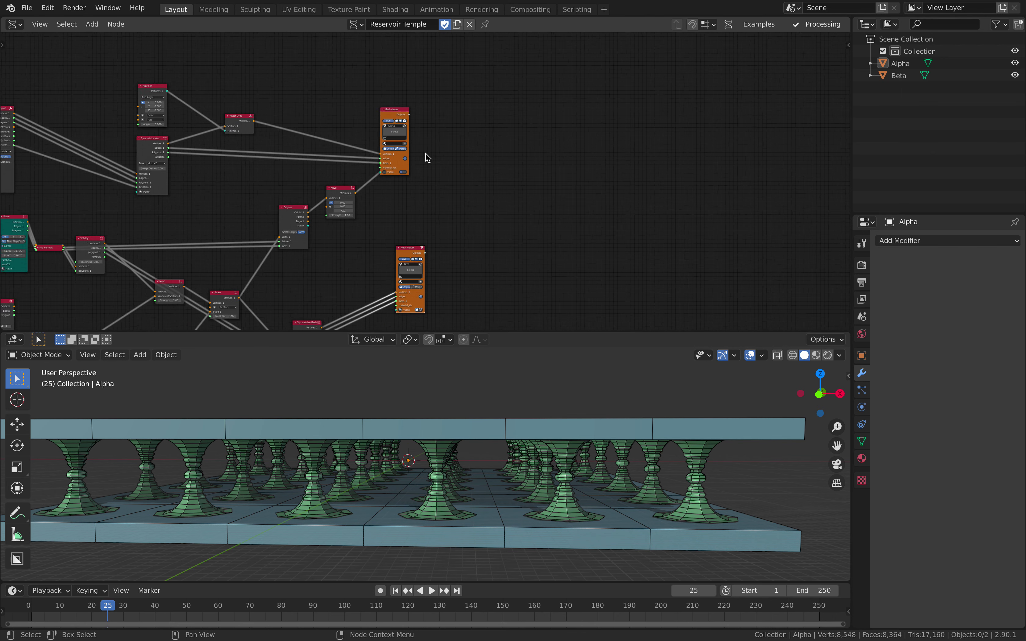
left_click_drag(395, 107, 402, 110)
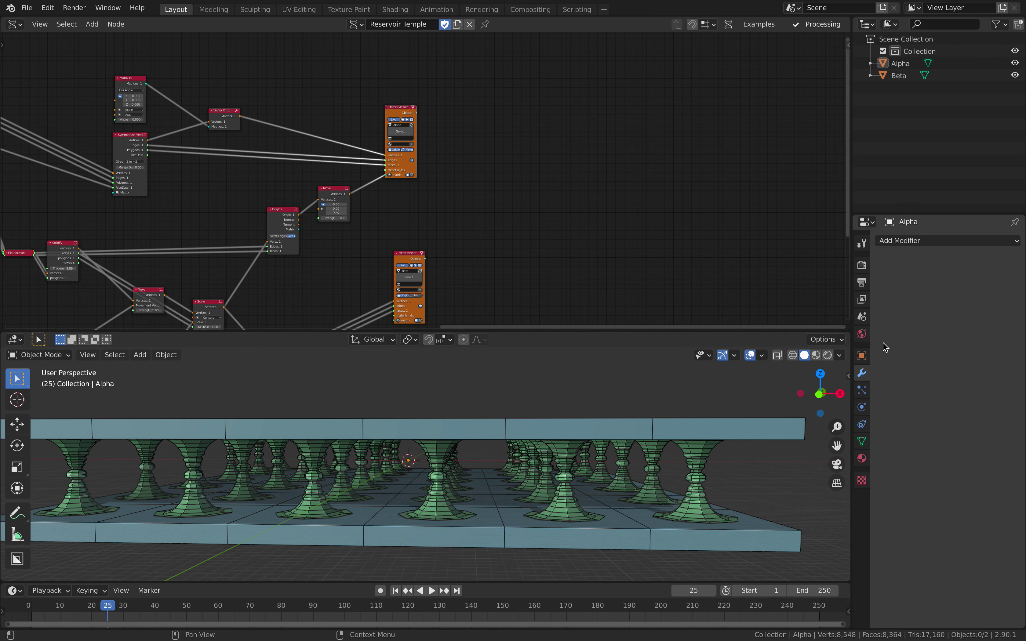
scroll(462, 193, "up", 1)
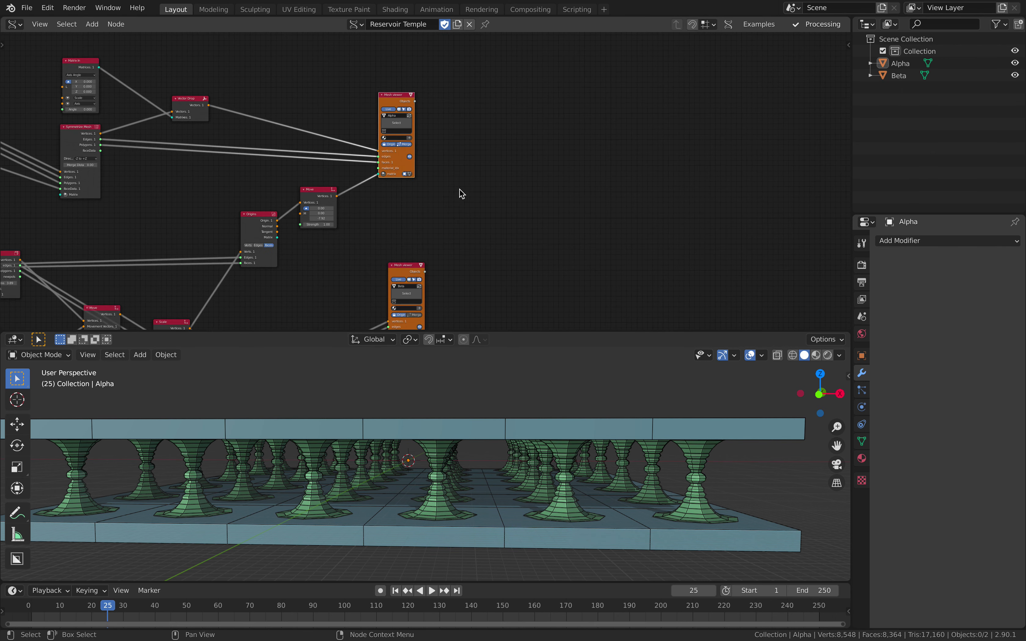
left_click_drag(398, 268, 387, 201)
scroll(431, 203, "up", 2)
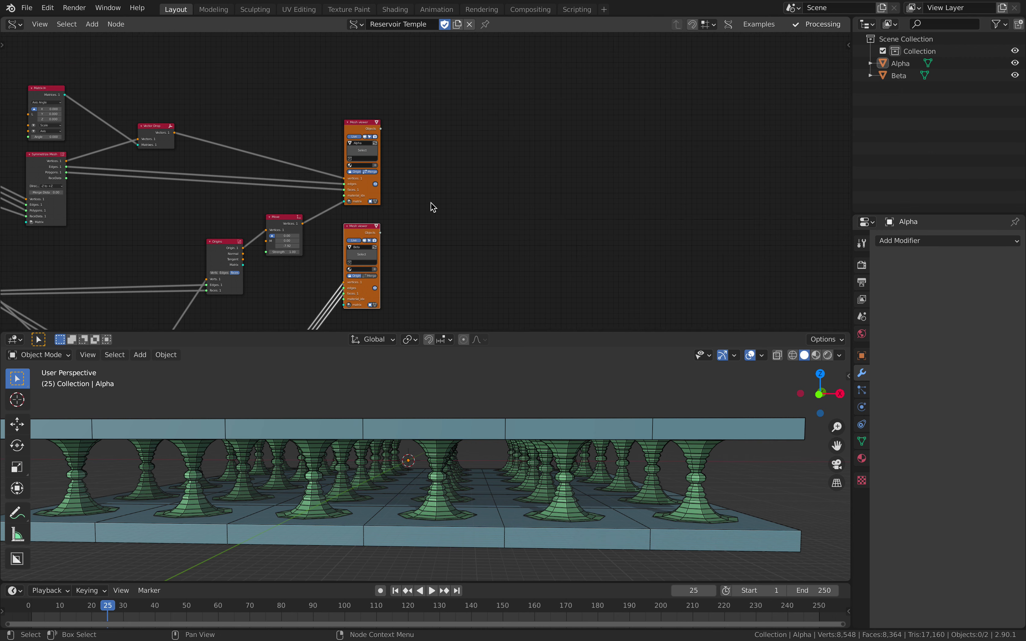
- Add an Object ID Out node beside the Alpha Mesh viewer and link the viewer's Objects output to it
key("shift+a")
left_click(422, 141)
type("obje")
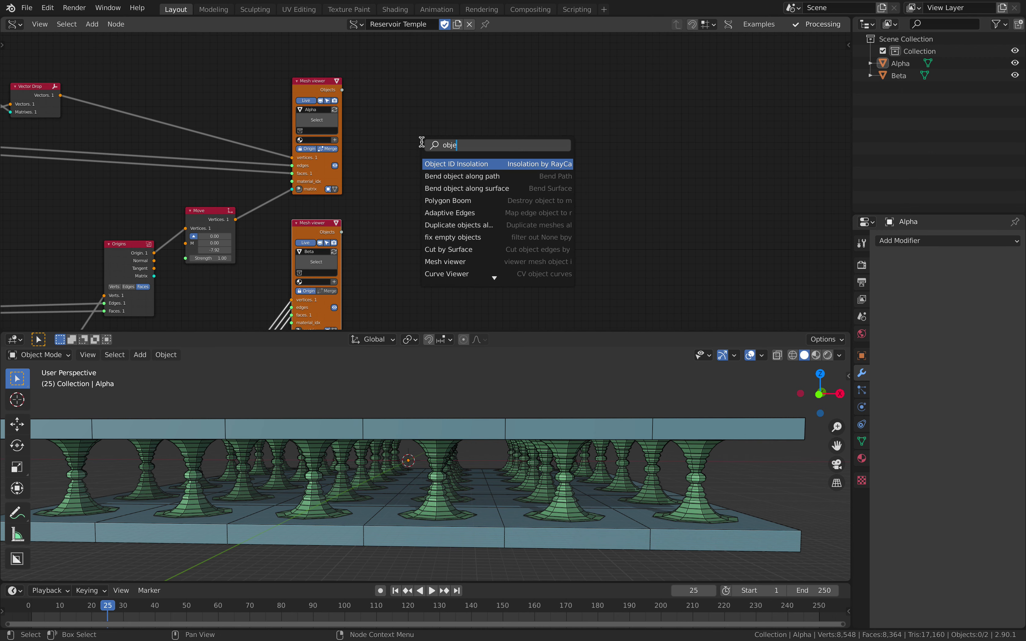
type("ct id o")
key("Return")
left_click(387, 85)
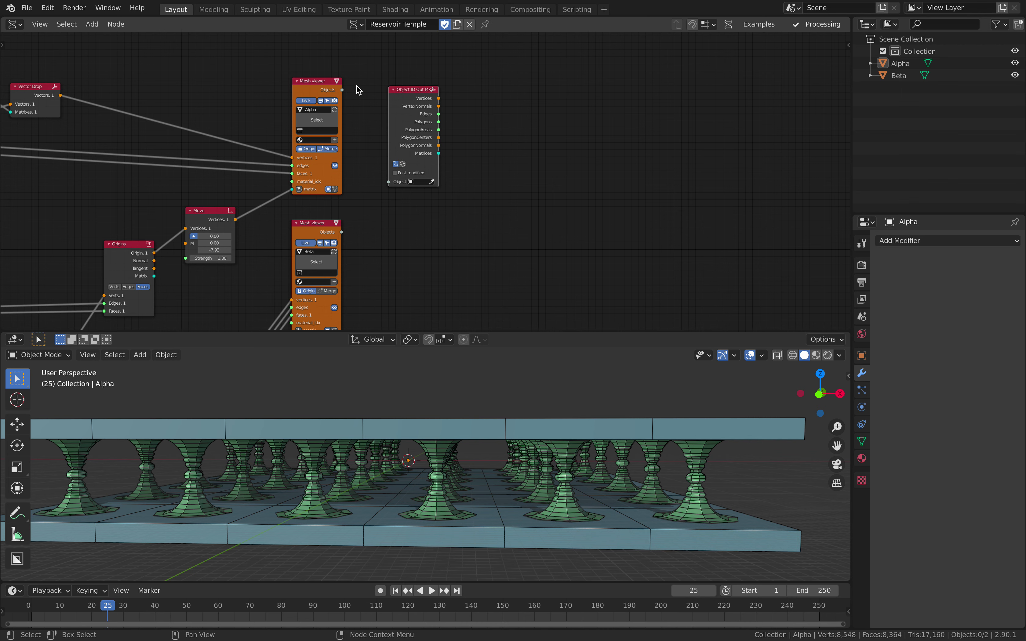
left_click_drag(341, 89, 389, 183)
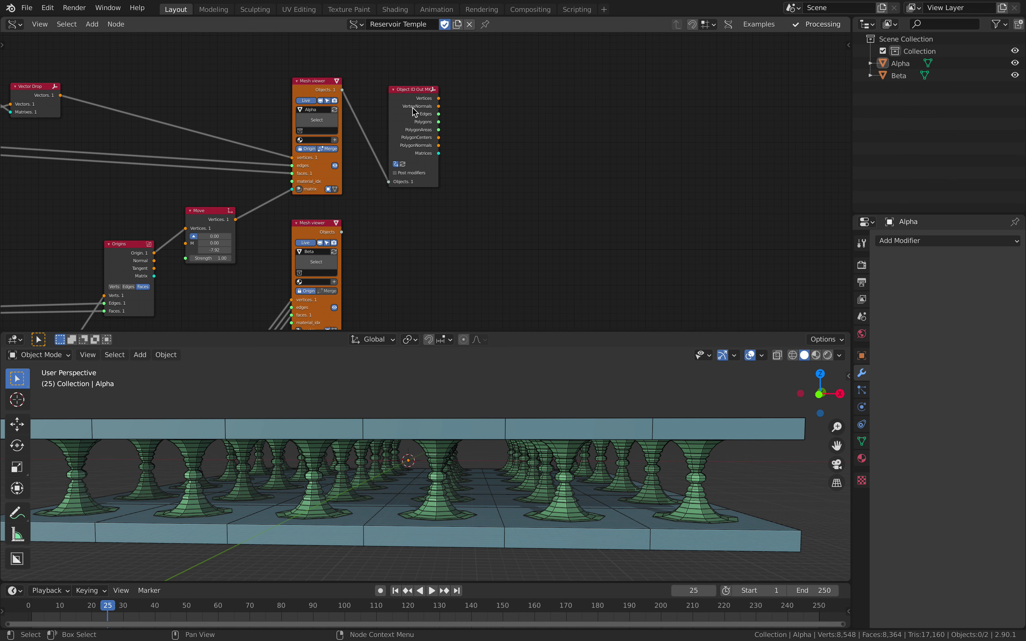
- Duplicate the Object ID Out node below the original and link the Beta Mesh viewer's Objects output to the copy
key("shift+d")
left_click(360, 228)
left_click_drag(341, 232, 391, 297)
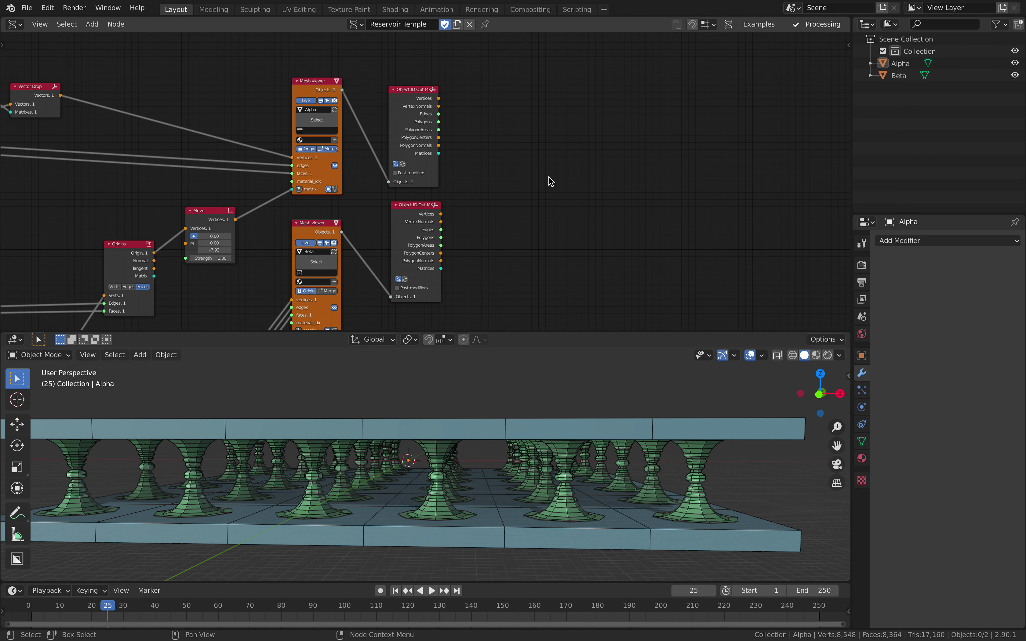
- Add a List Join node beside the Object ID Out nodes and place a second List Join below it
middle_click_drag(549, 178, 428, 176)
scroll(289, 101, "up", 1)
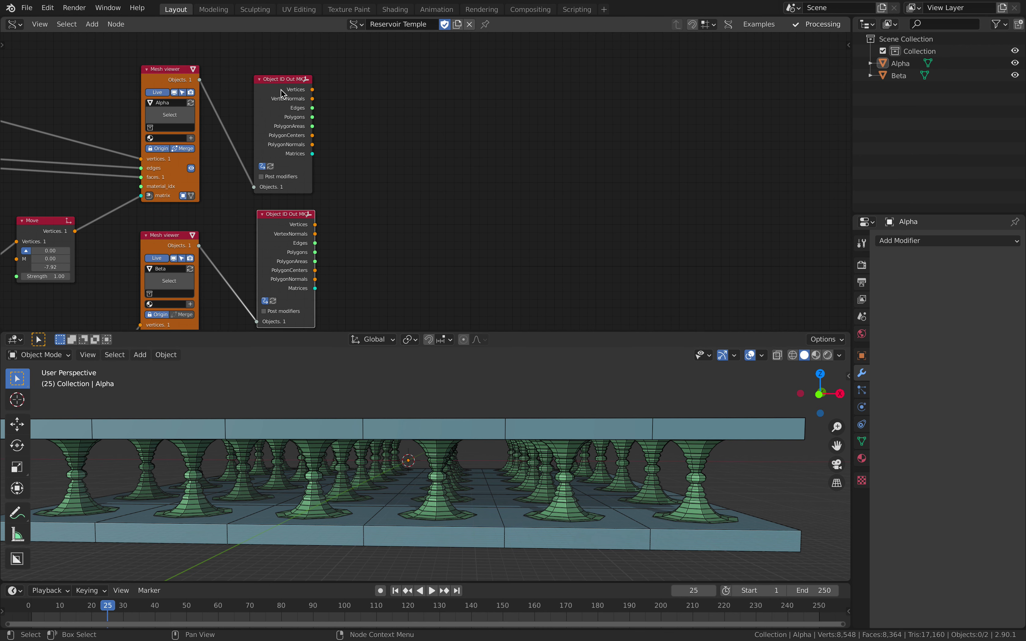
key("alt+space")
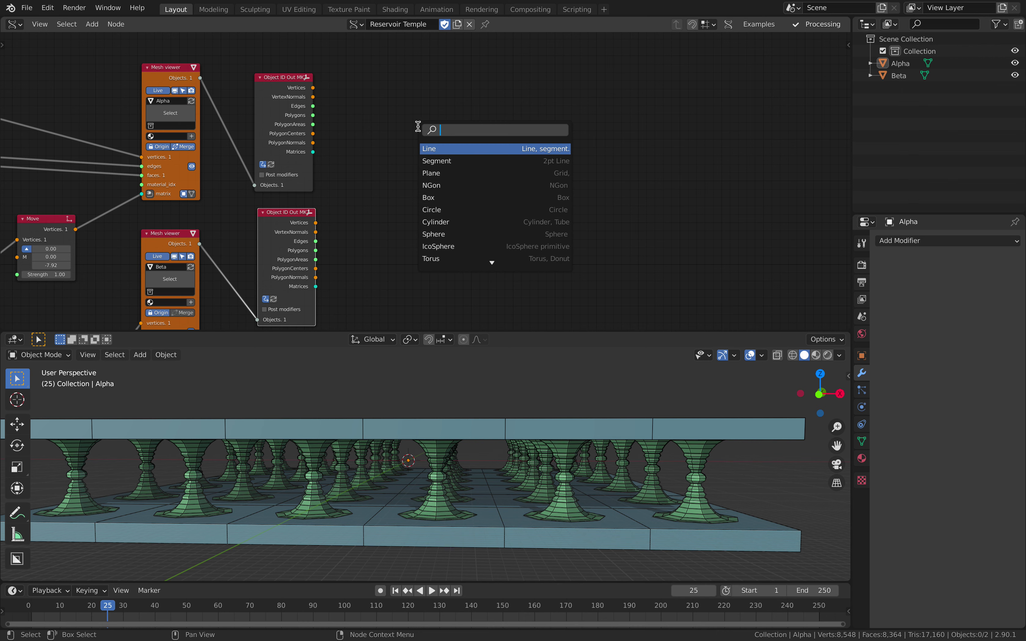
type("list join")
key("Return")
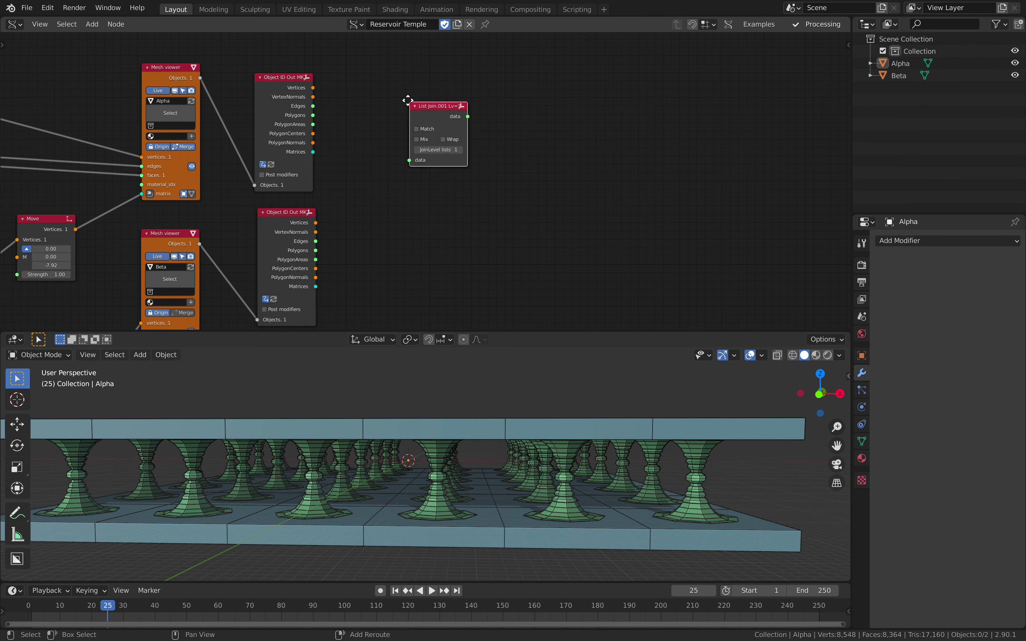
left_click(405, 183)
- Link both Object ID Out nodes' Vertices to the upper List Join and their Polygons to the lower one, spacing the joins apart
left_click_drag(312, 87, 409, 160)
left_click_drag(316, 223, 409, 169)
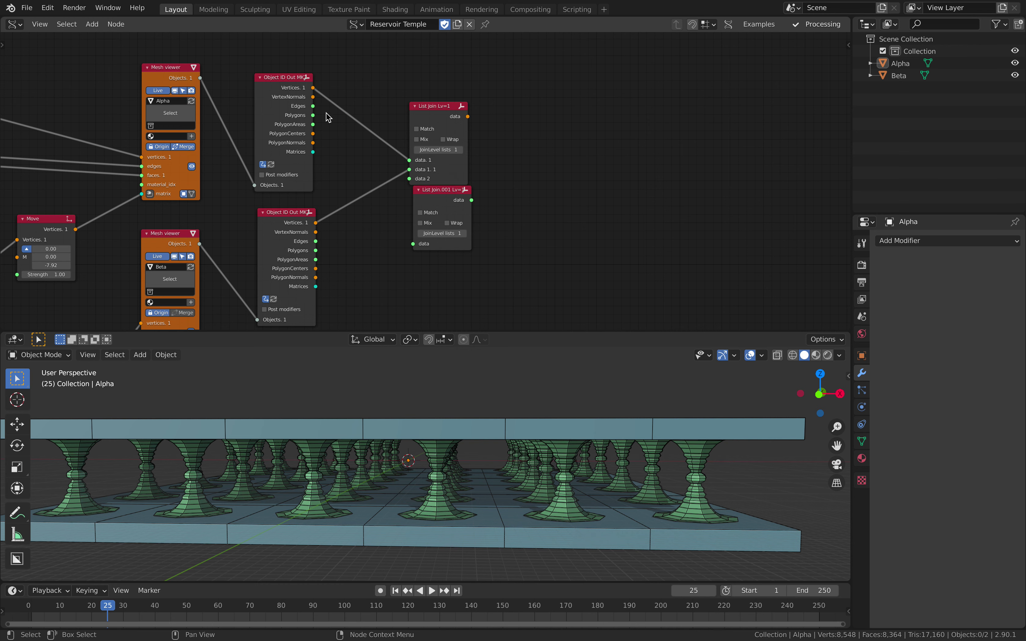
left_click_drag(313, 115, 412, 243)
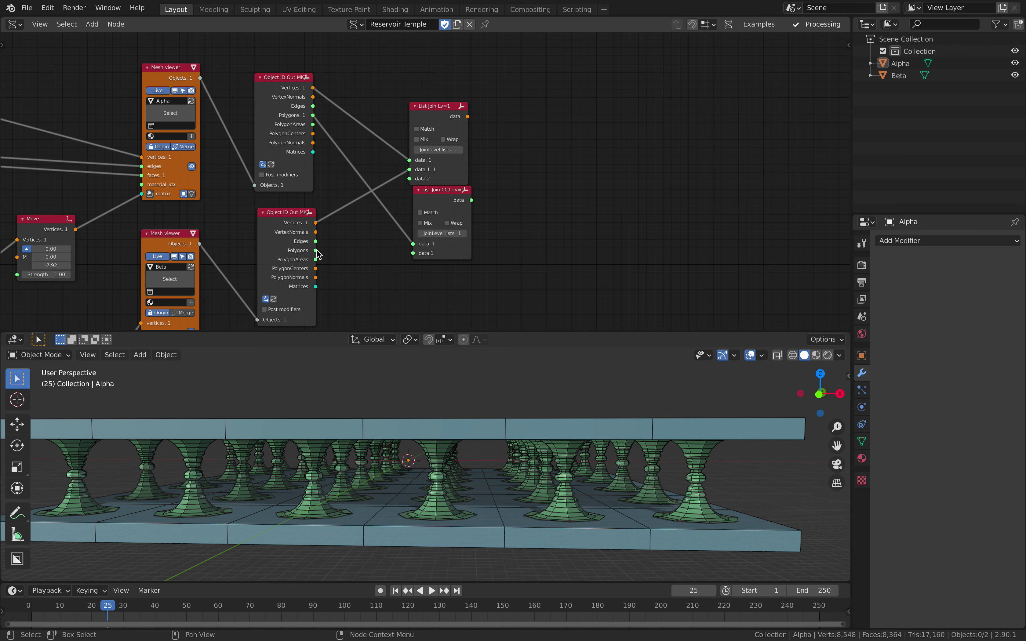
left_click_drag(315, 250, 413, 253)
middle_click_drag(527, 171, 484, 173)
left_click_drag(397, 196, 394, 204)
- Add a new Mesh viewer node beside the two List Join nodes
scroll(504, 145, "up", 2)
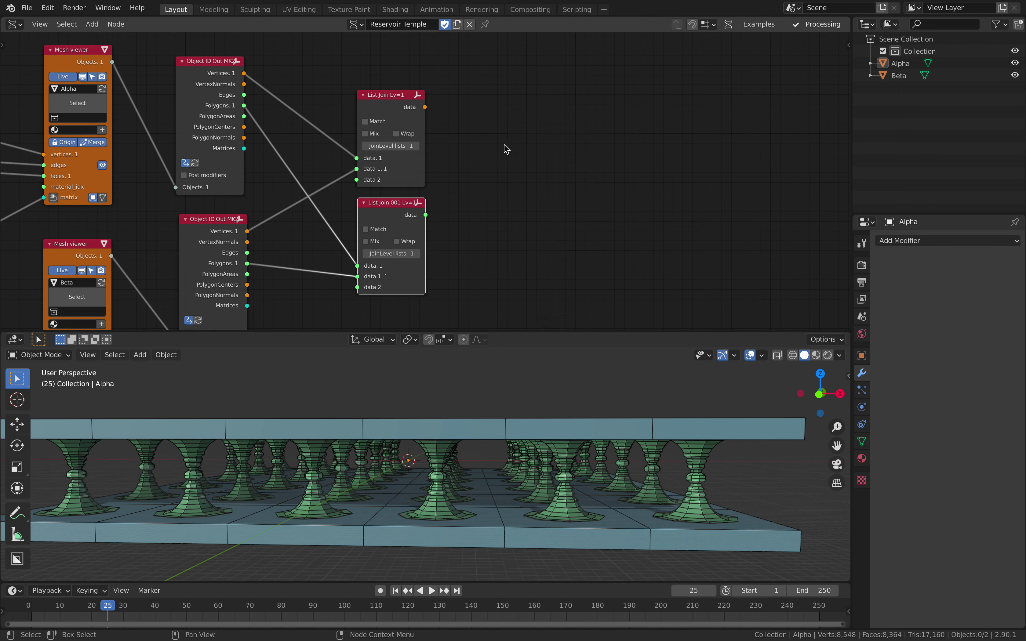
key("shift+a")
left_click(535, 145)
type("mesh viewer")
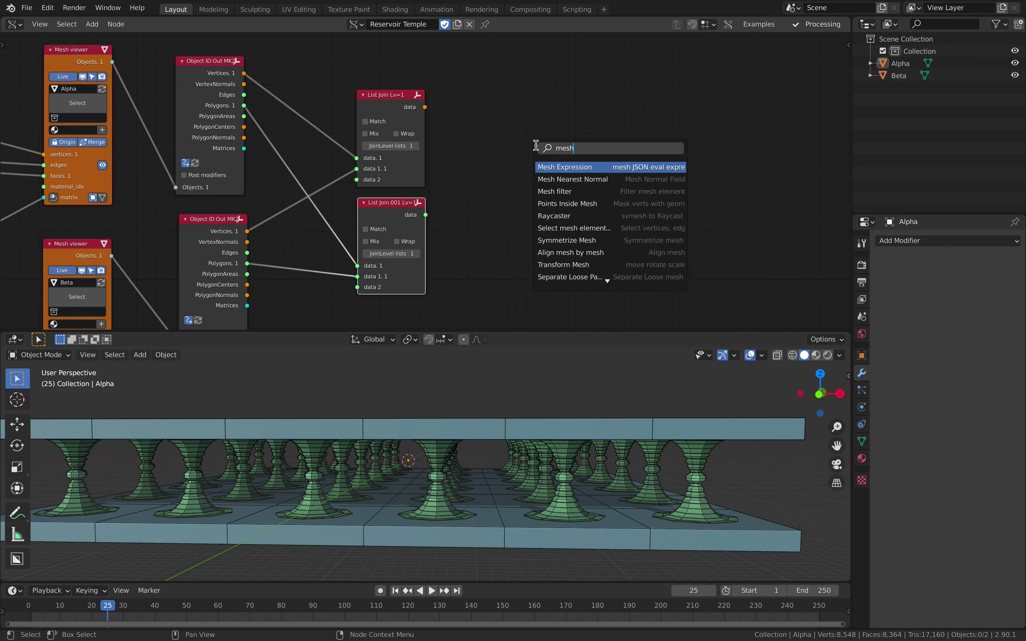
key("Return")
left_click(496, 71)
- Link the upper List Join's data to the new Mesh viewer's vertices and the lower one's data to its faces
left_click(395, 99)
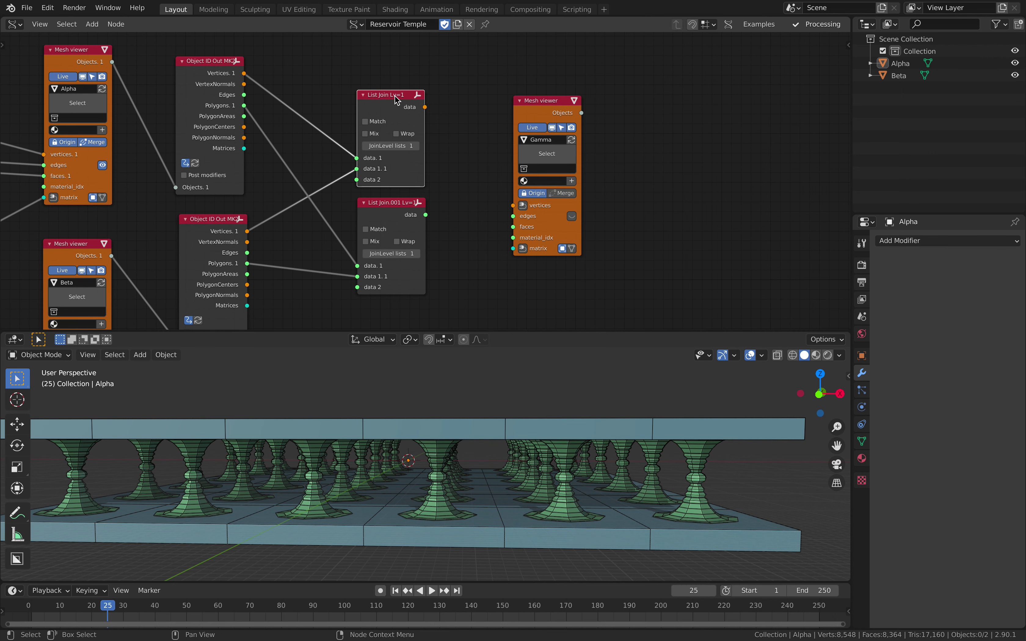
left_click_drag(425, 108, 513, 205)
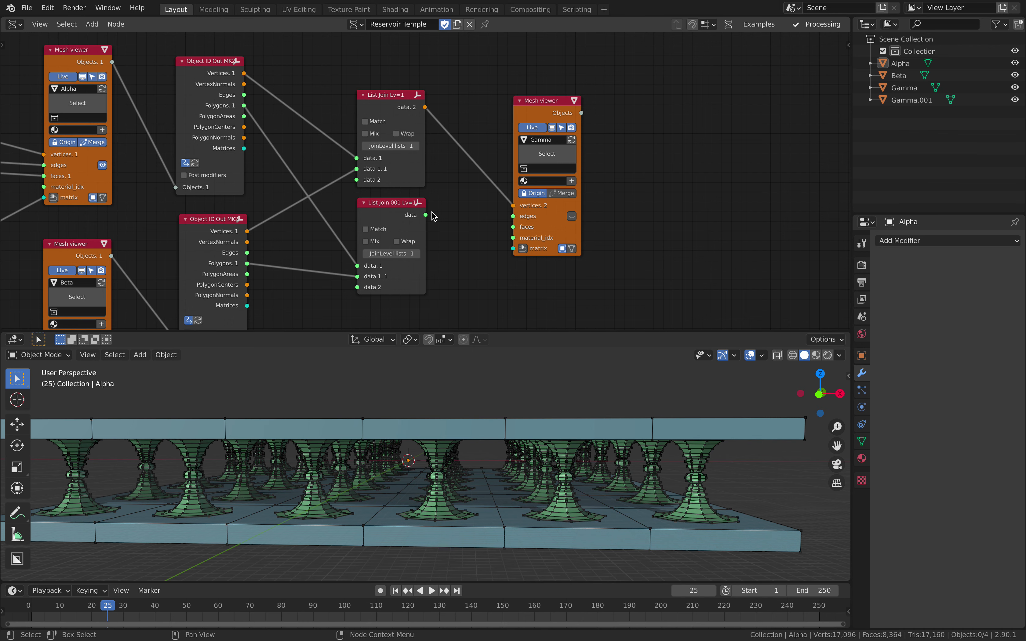
left_click_drag(425, 215, 514, 227)
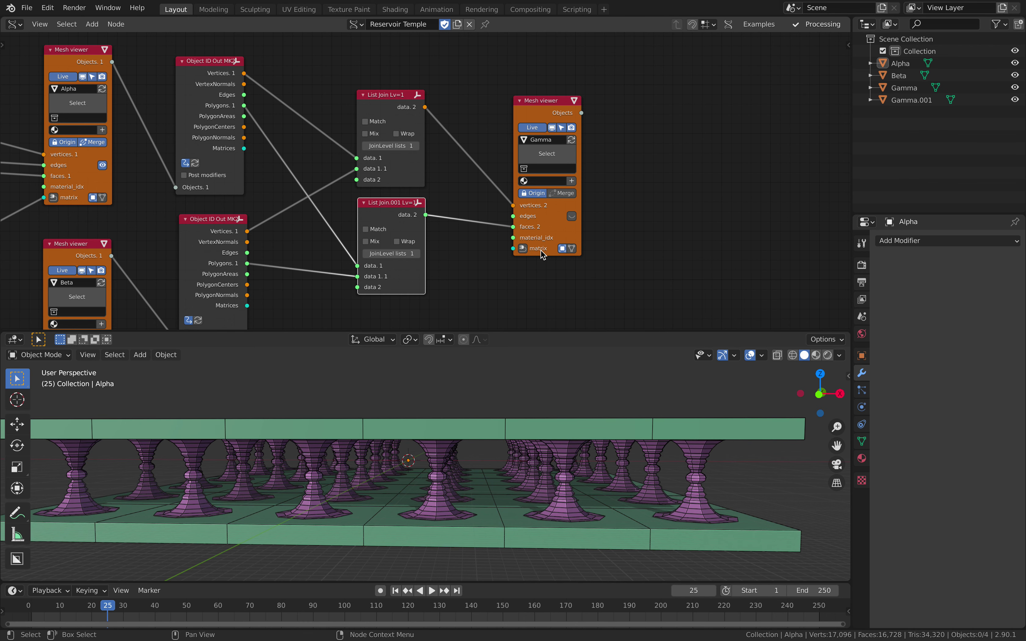
- Enable Merge on the Gamma Mesh viewer and attach a Matrix In node to its matrix input below the List Joins
left_click_drag(552, 117, 577, 88)
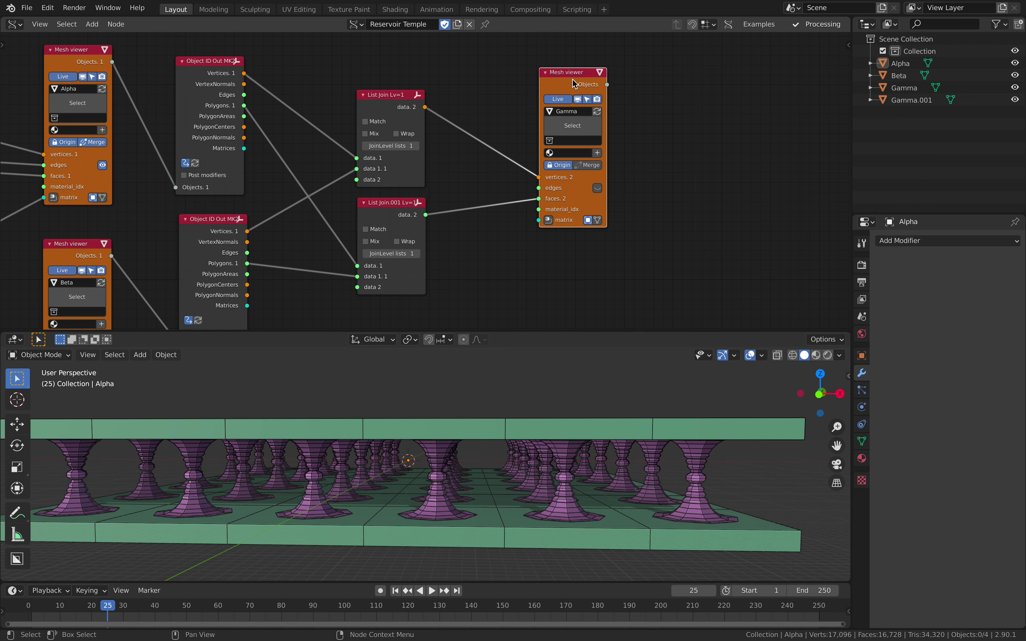
left_click(593, 165)
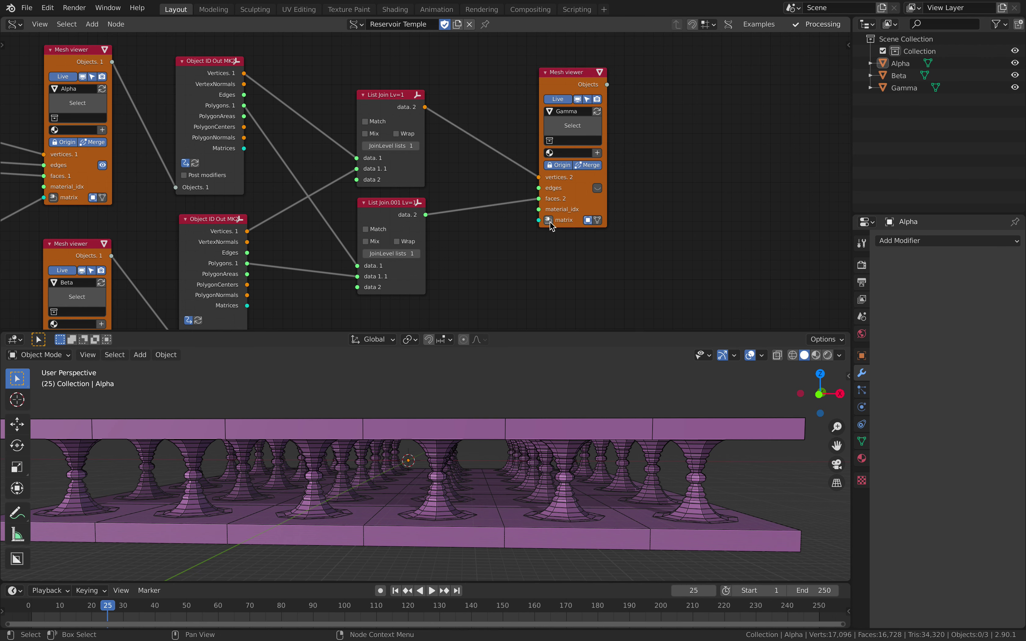
left_click_drag(480, 173, 491, 236)
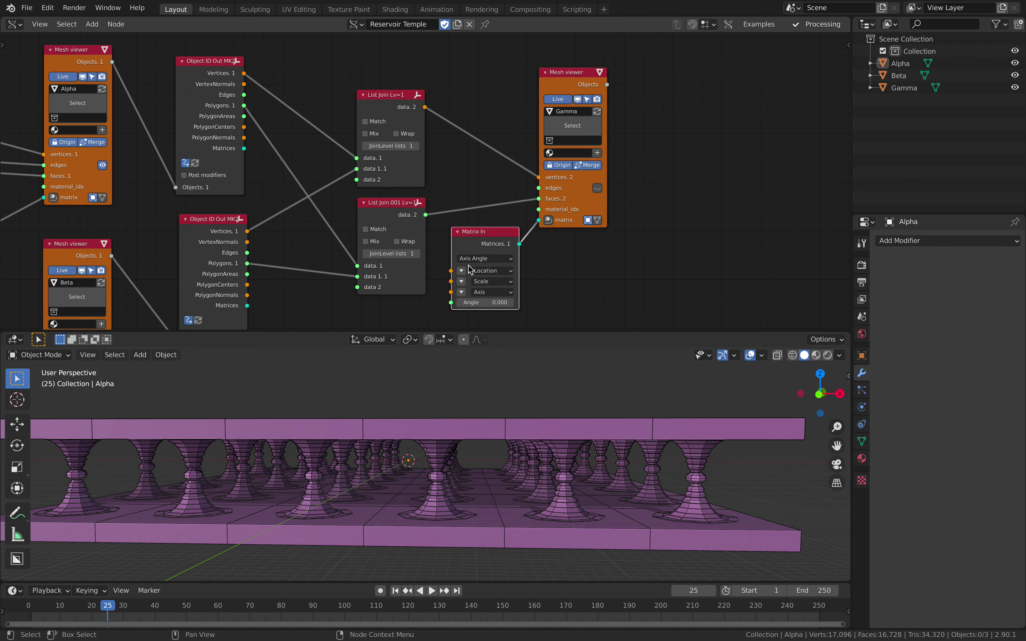
- Expand the Matrix In node's Location values and set X to 159.96 to offset the merged copy
left_click(460, 269)
scroll(575, 445, "down", 4)
middle_click_drag(575, 444, 429, 428, "shift")
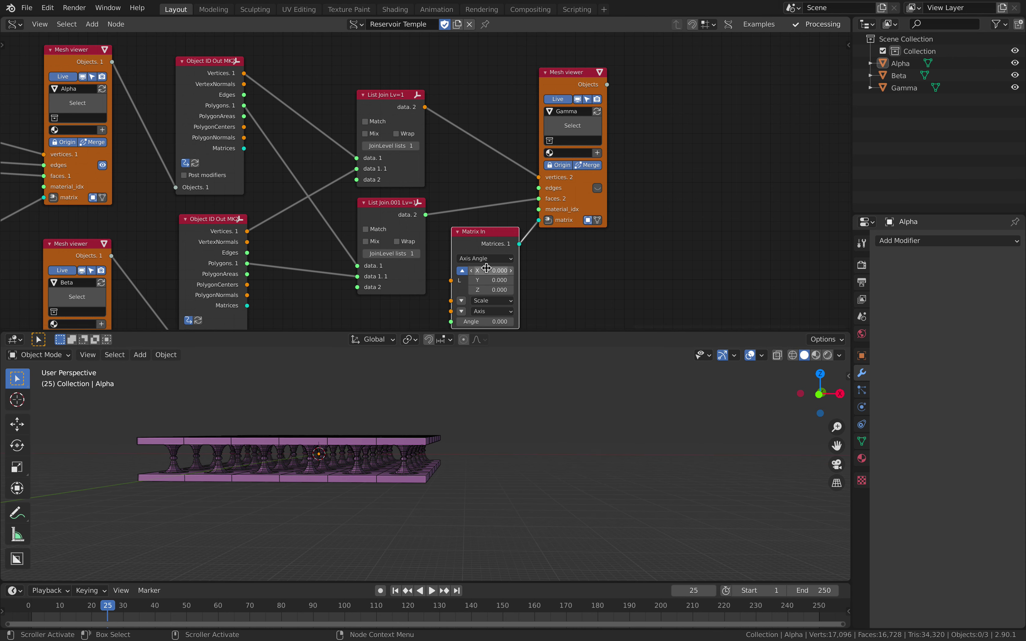
left_click_drag(492, 270, 592, 270)
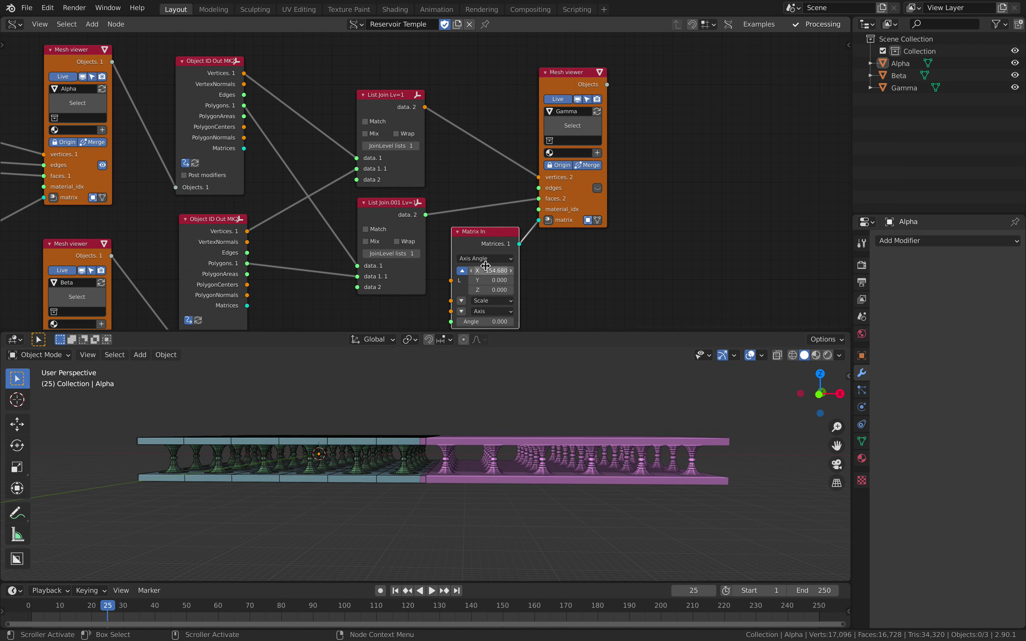
left_click_drag(492, 270, 498, 270)
- Select the Gamma object and look through the modifiers that can be added to it
left_click(524, 439)
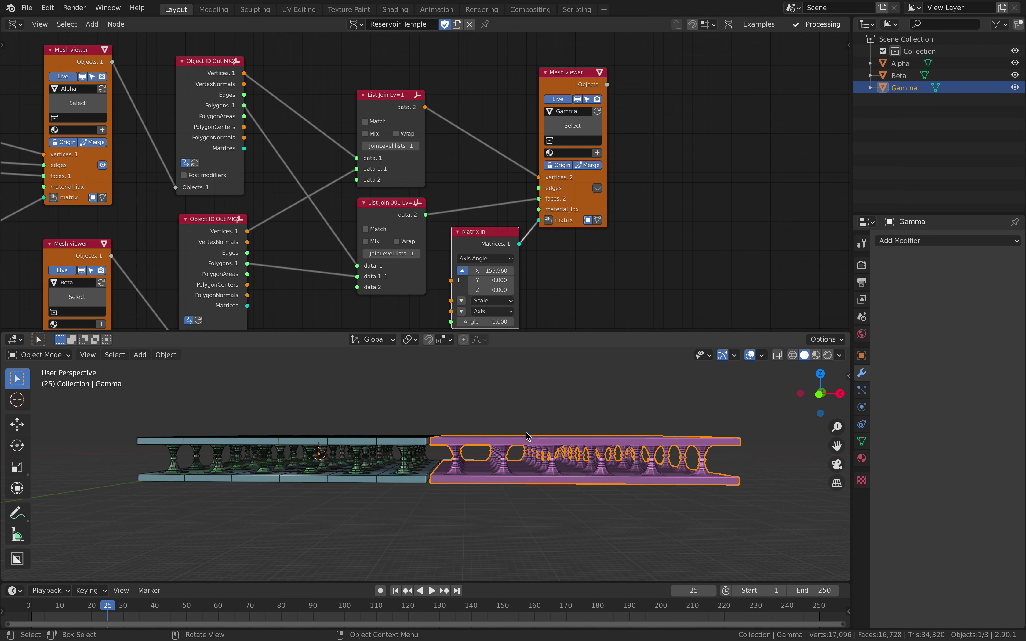
scroll(513, 438, "up", 5)
middle_click_drag(511, 435, 384, 424, "shift")
left_click(983, 241)
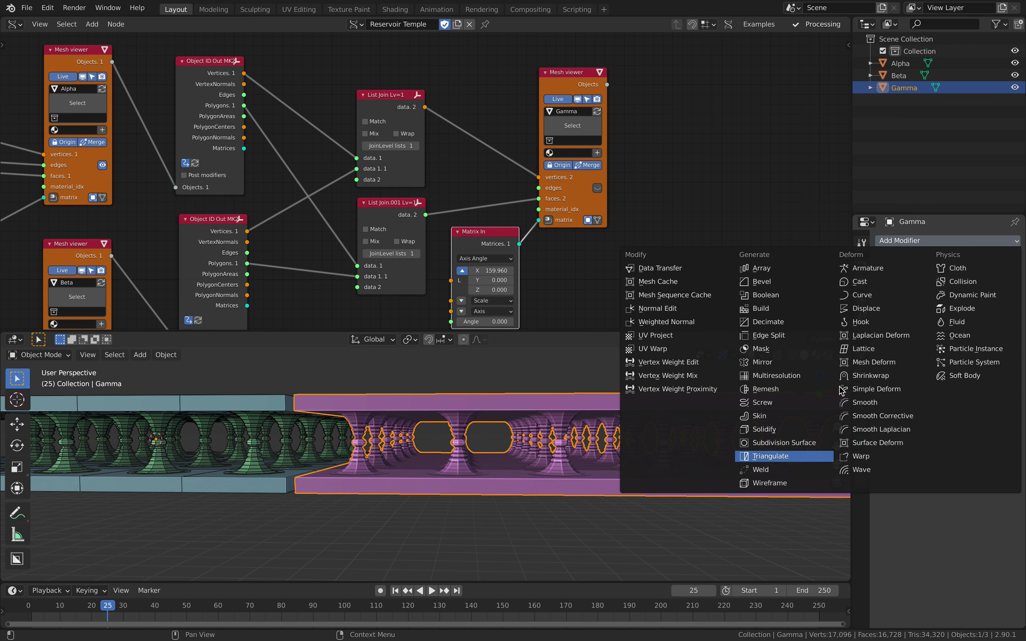
left_click(485, 387)
middle_click_drag(485, 387, 581, 476, "shift")
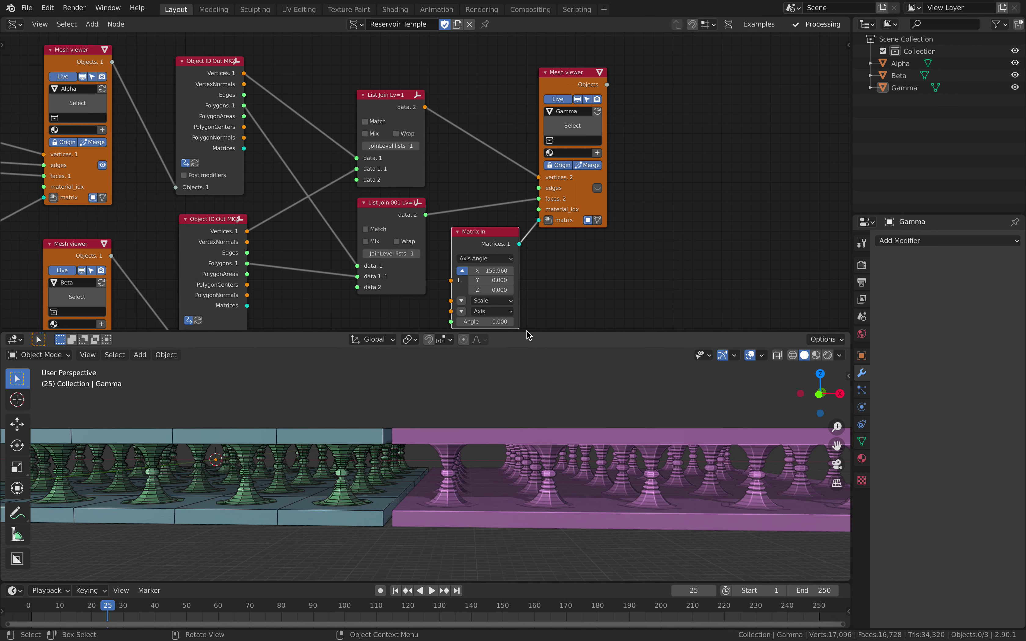
- Delete the Matrix In node, the Gamma Mesh viewer and both List Join nodes
key("x")
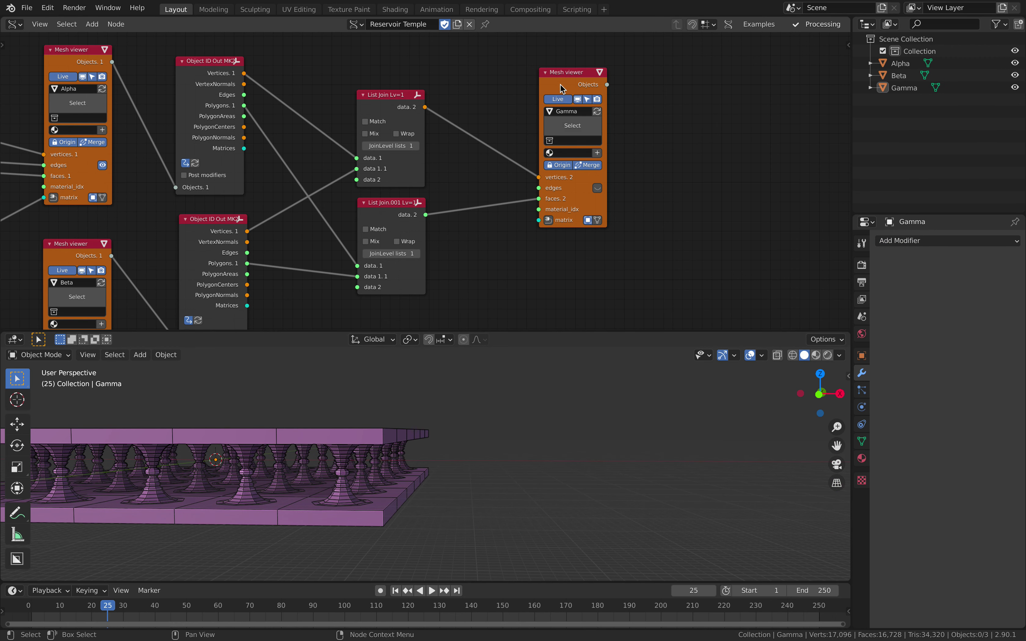
left_click(561, 86)
key("x")
left_click(386, 99)
key("x")
left_click(382, 207)
key("x")
- Select both Object ID Out nodes and run the join13 macro to send their Vertices and Edges through List Joins to a viewer
middle_click_drag(246, 115, 314, 108)
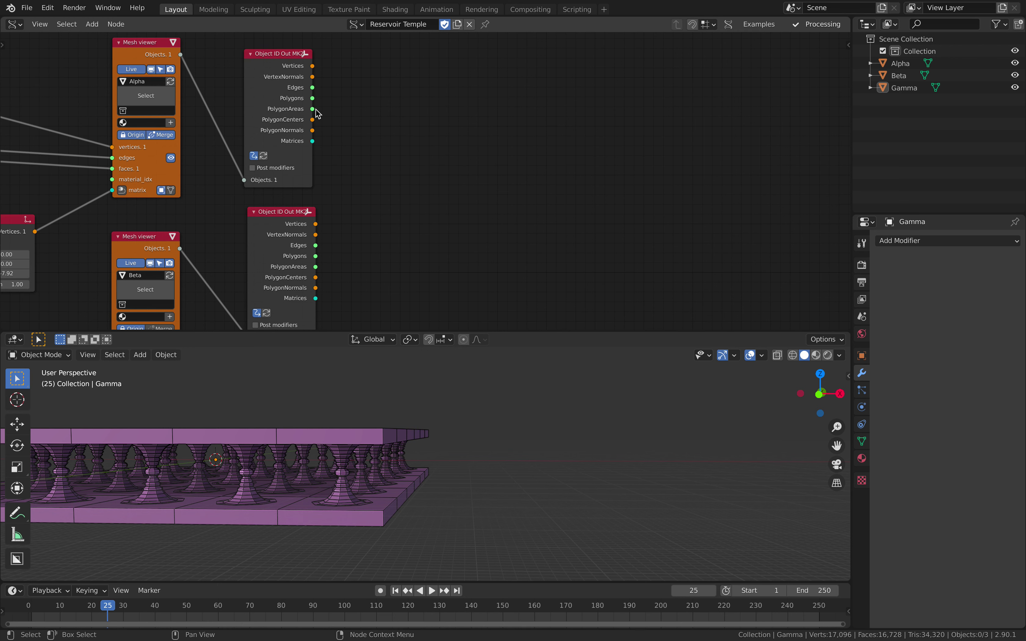
left_click_drag(281, 57, 282, 55)
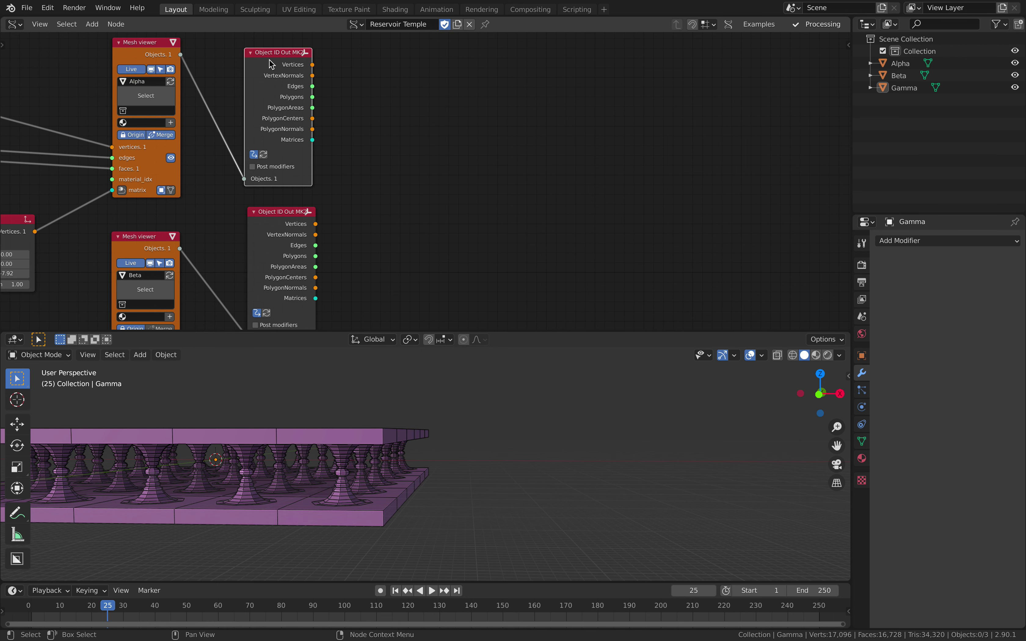
left_click(281, 225, "shift")
key("shift+a")
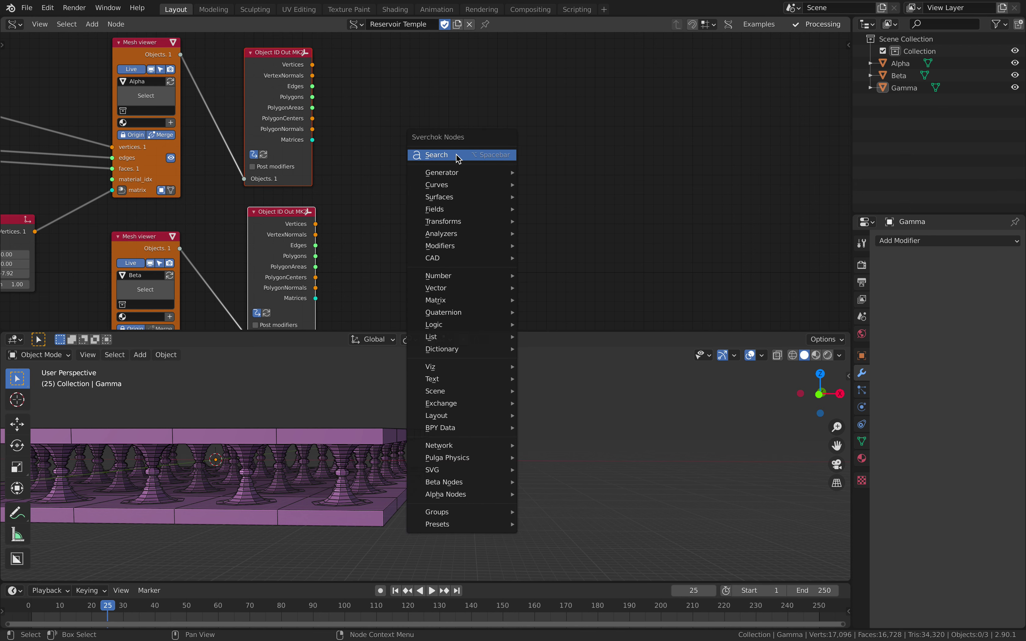
left_click(458, 155)
type("list")
key("BackSpace")
key("BackSpace")
key("BackSpace")
key("BackSpace")
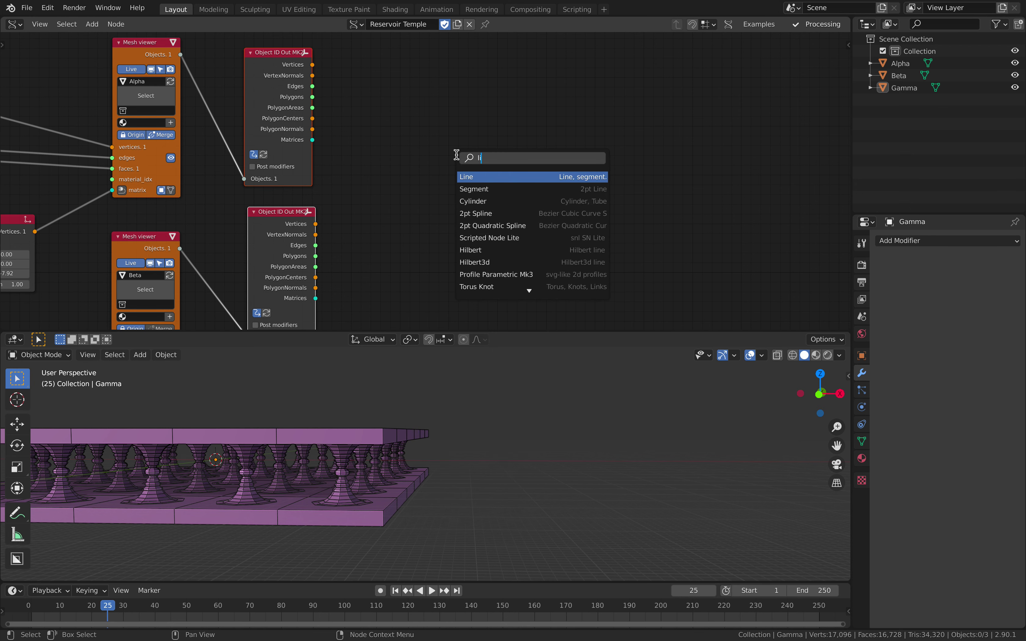
type("join")
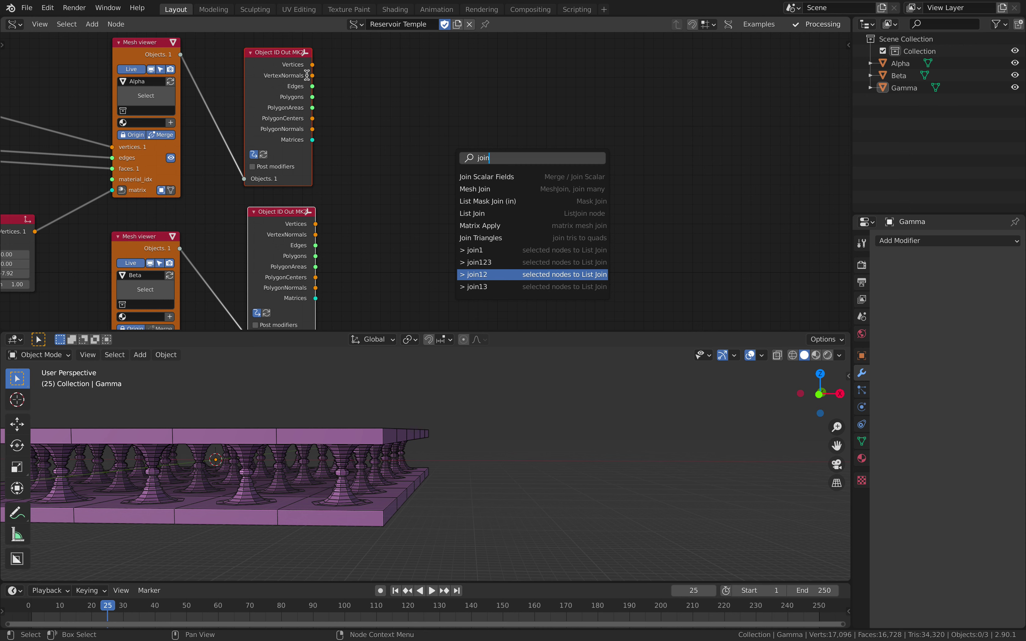
left_click(492, 287)
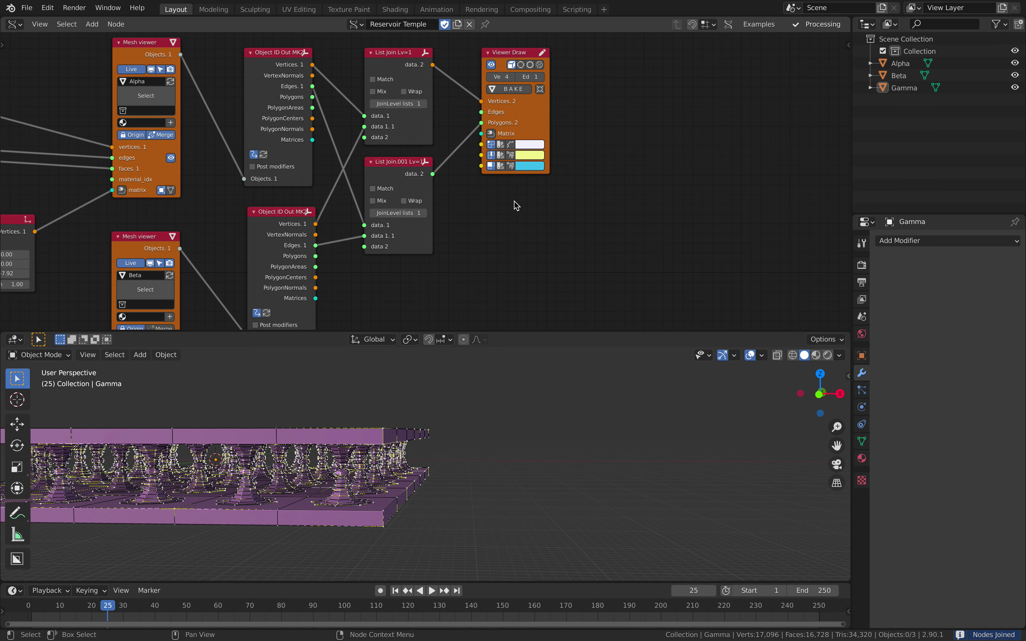
- Move the Viewer Draw node away from the List Joins and add a Mesh Join node between them
left_click_drag(525, 119, 601, 123)
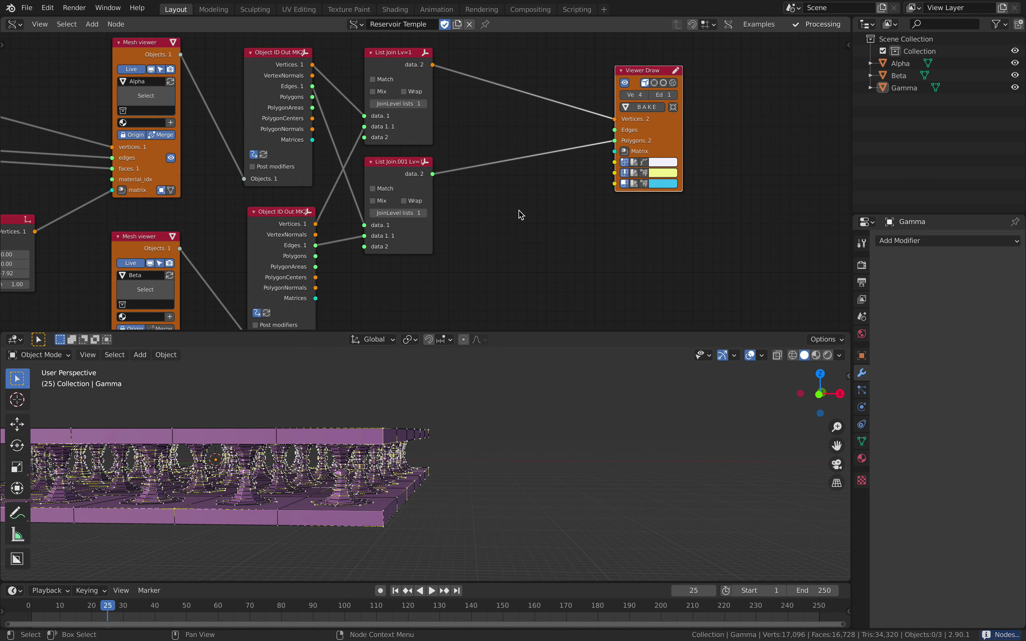
key("alt+space")
type("mesh j")
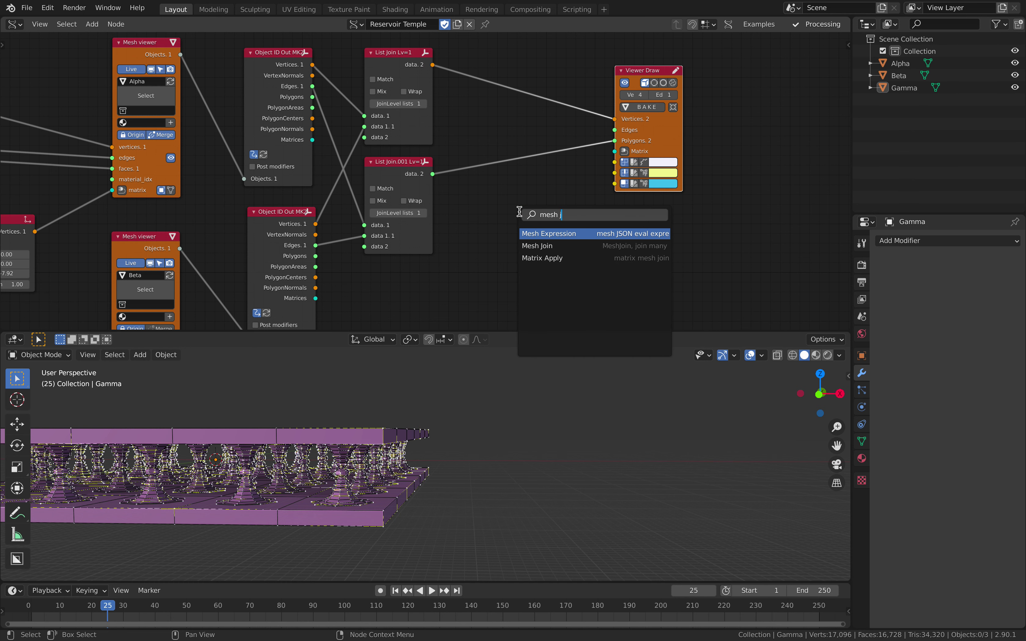
key("Down")
key("Return")
left_click(511, 193)
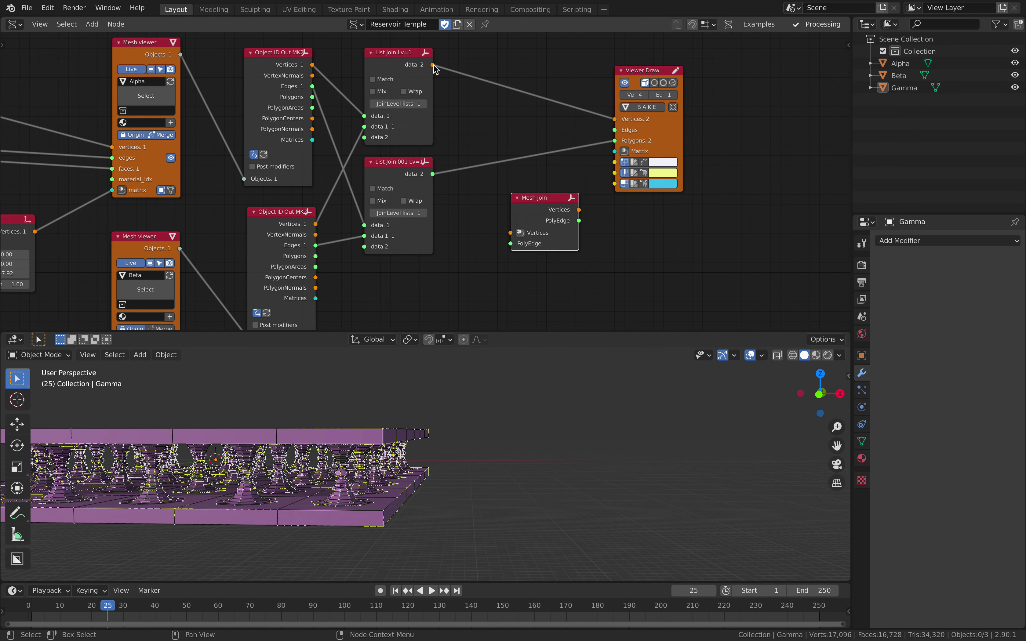
- Route both List Join outputs into Mesh Join and link its Vertices and PolyEdge to Viewer Draw's Vertices and Edges
left_click_drag(433, 64, 510, 233)
left_click_drag(433, 174, 511, 243)
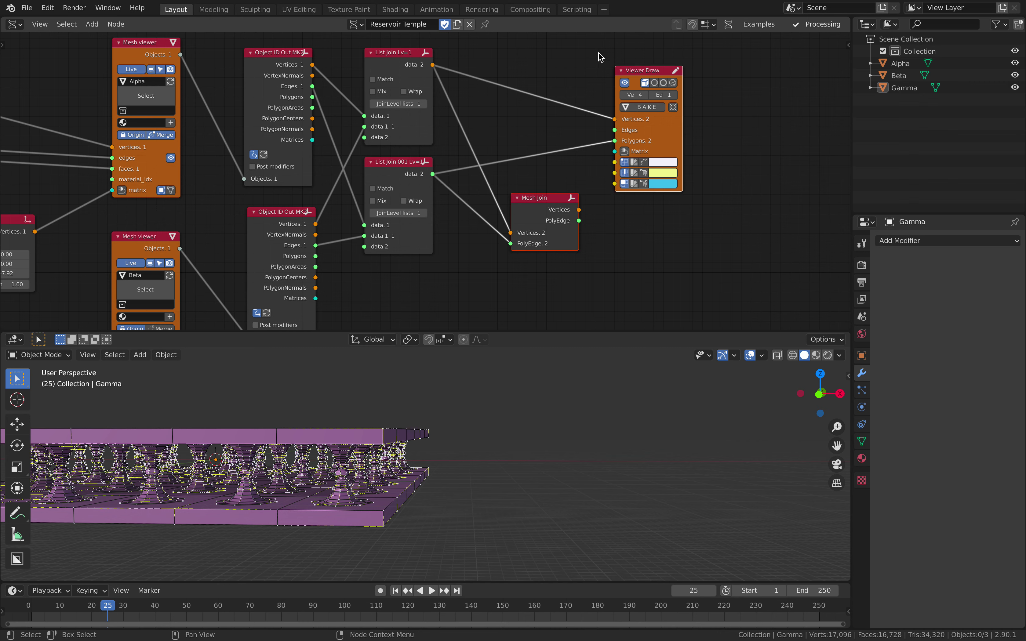
key("shift+f")
mouse_move(614, 141)
left_mouse_down()
mouse_move(598, 166)
mouse_move(577, 168)
left_mouse_up()
left_click_drag(542, 202, 542, 129)
- Attach a Matrix In node to Viewer Draw's Matrix input and set its Location X to 181.98
left_click(624, 151)
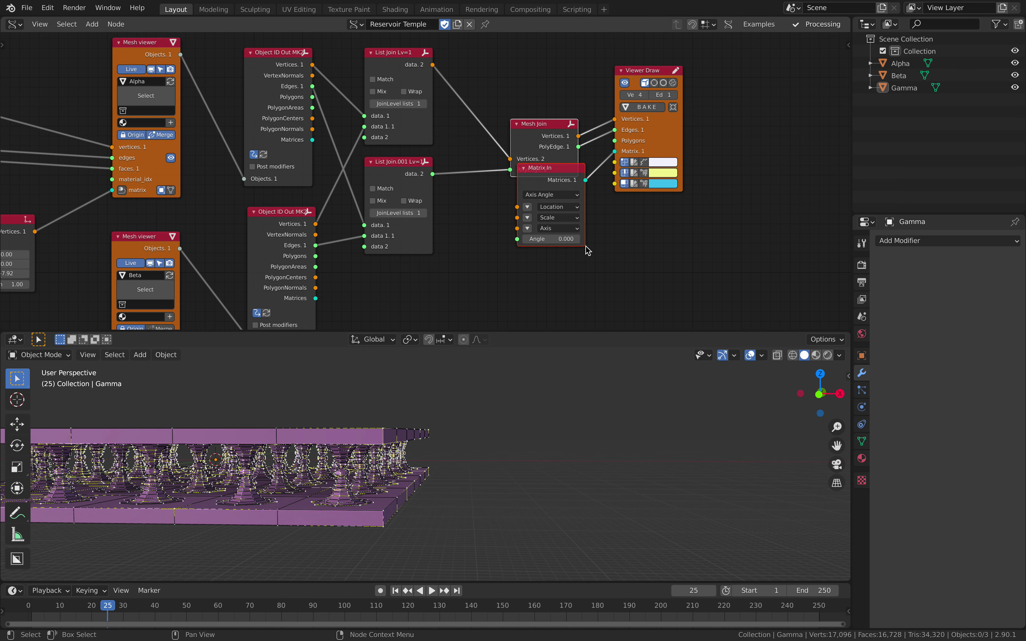
left_click(528, 207)
left_click_drag(545, 207, 612, 206)
middle_click_drag(506, 401, 508, 424)
scroll(307, 91, "up", 2)
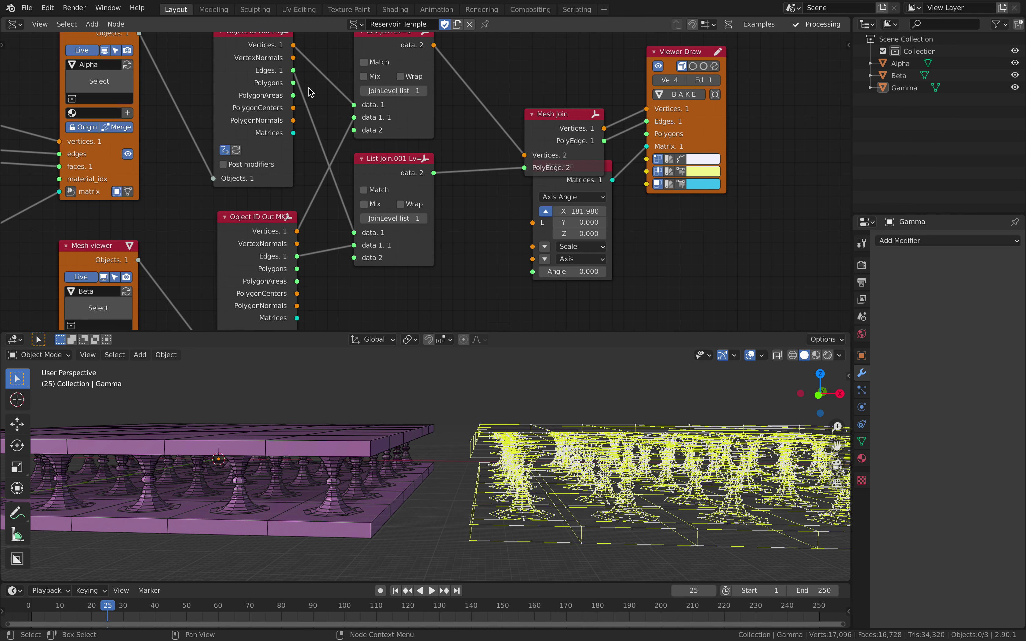
- Replace the Edges links into the lower List Join with the Polygons outputs of both Object ID Out nodes
middle_click_drag(306, 92, 316, 116)
scroll(393, 88, "down", 1)
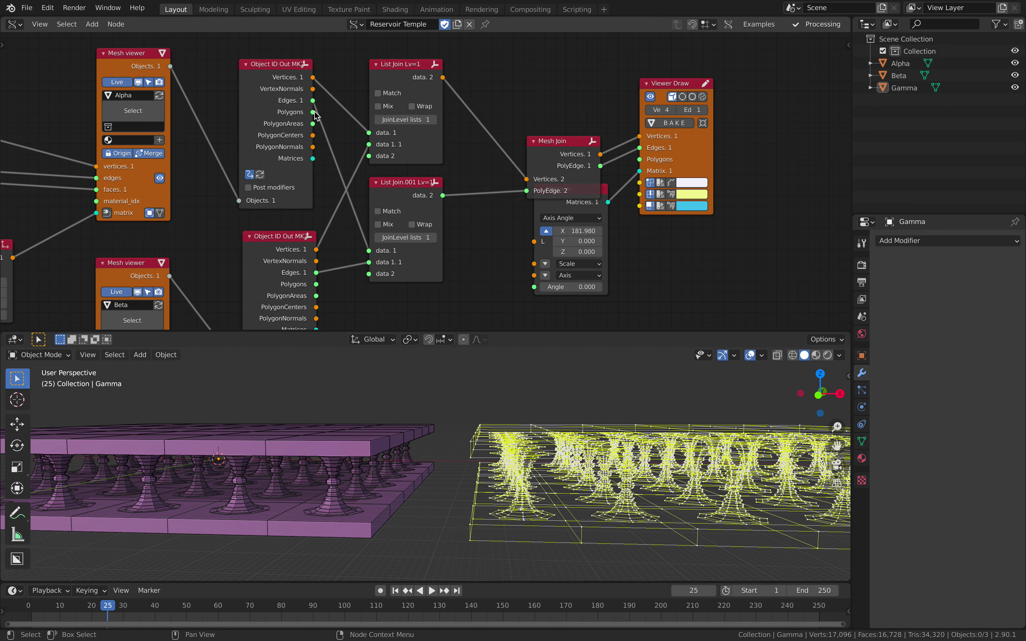
left_click_drag(315, 114, 320, 121)
left_click_drag(368, 206, 369, 250)
left_click_drag(315, 284, 368, 263)
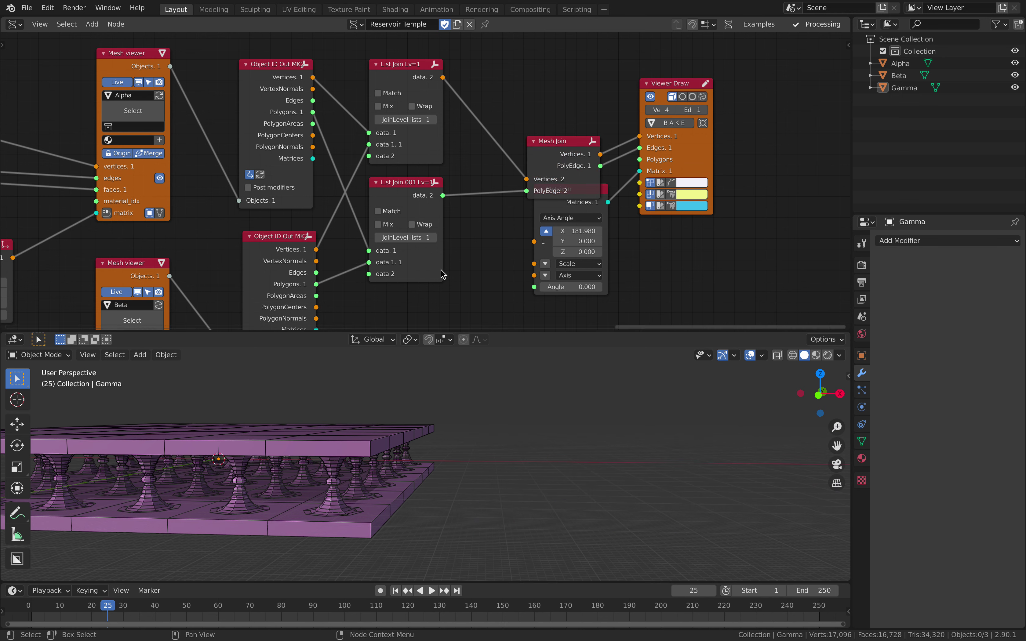
- Space the Mesh Join and Matrix In nodes apart and set the Matrix In Location X to 100
scroll(425, 465, "down", 1)
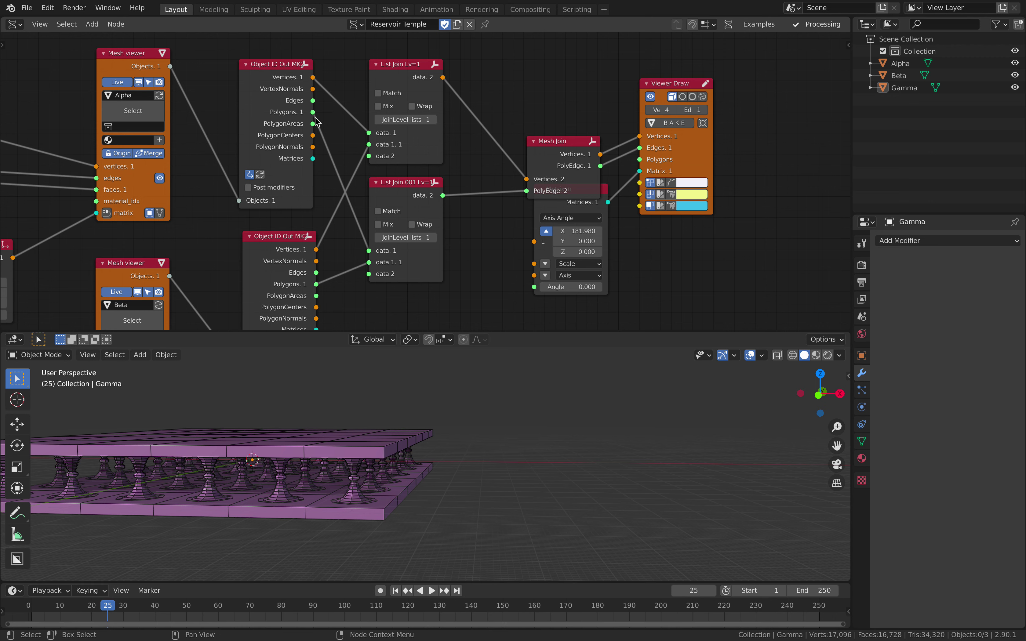
scroll(432, 487, "down", 2)
left_click_drag(564, 141, 542, 99)
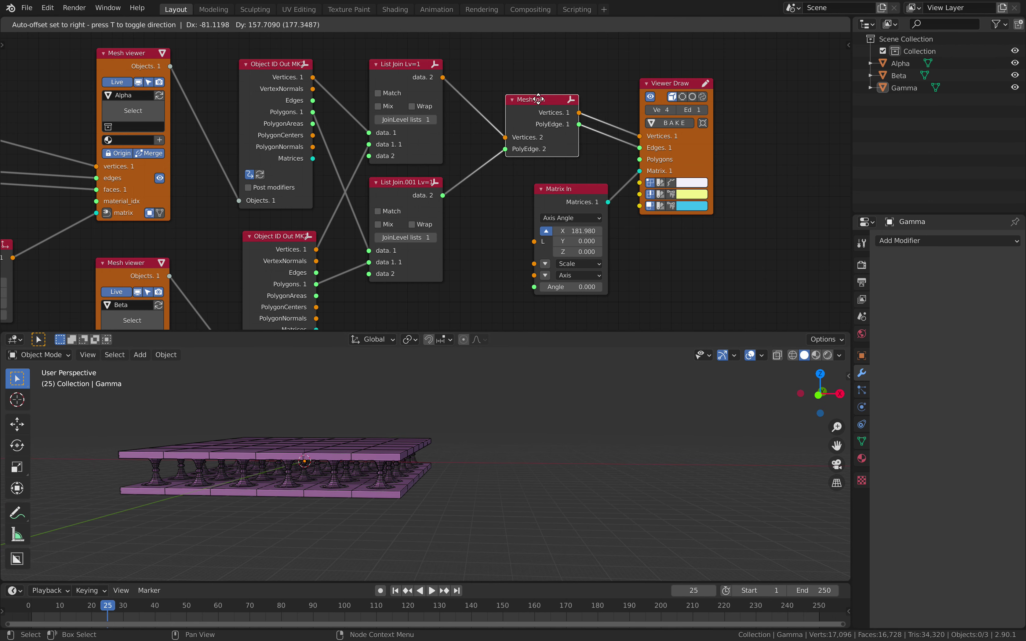
left_click_drag(573, 225, 551, 225)
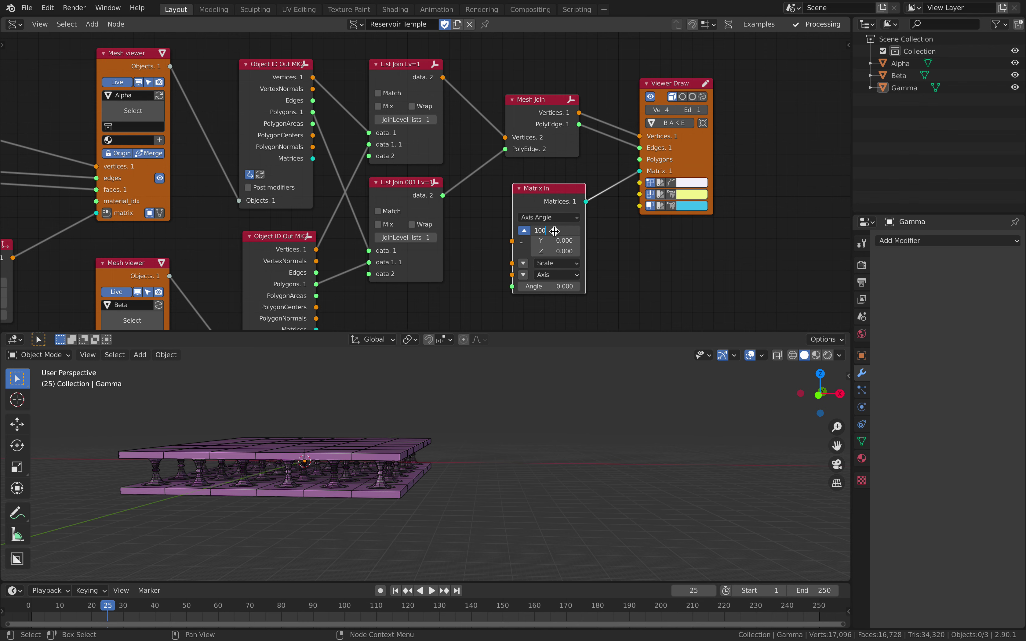
middle_click_drag(532, 367, 513, 401)
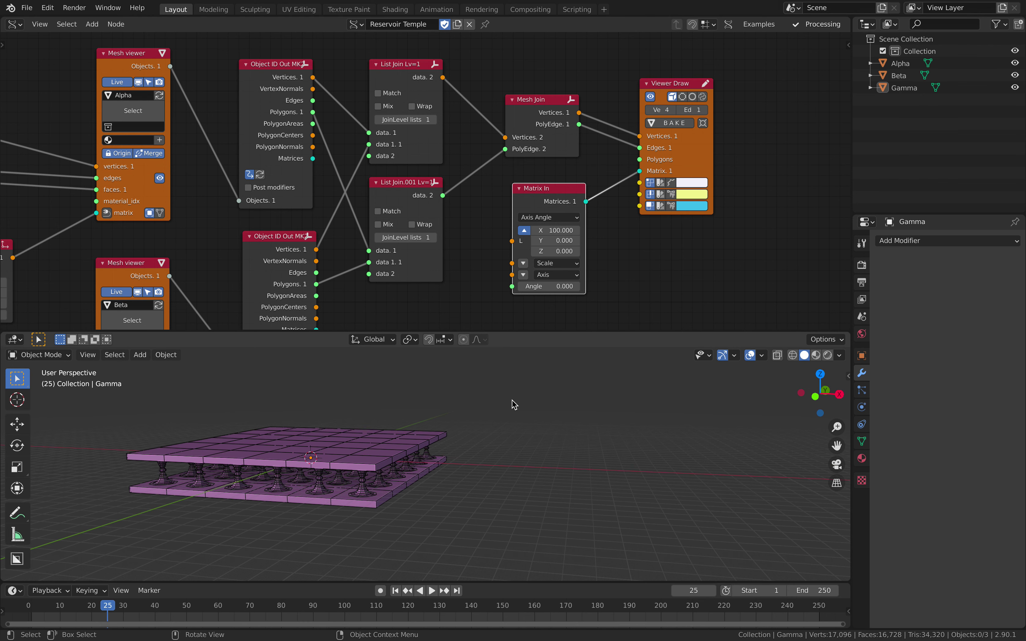
- Try to bake the Viewer Draw mesh and shift both Object ID Out nodes slightly closer to their Mesh viewers
left_click(678, 123)
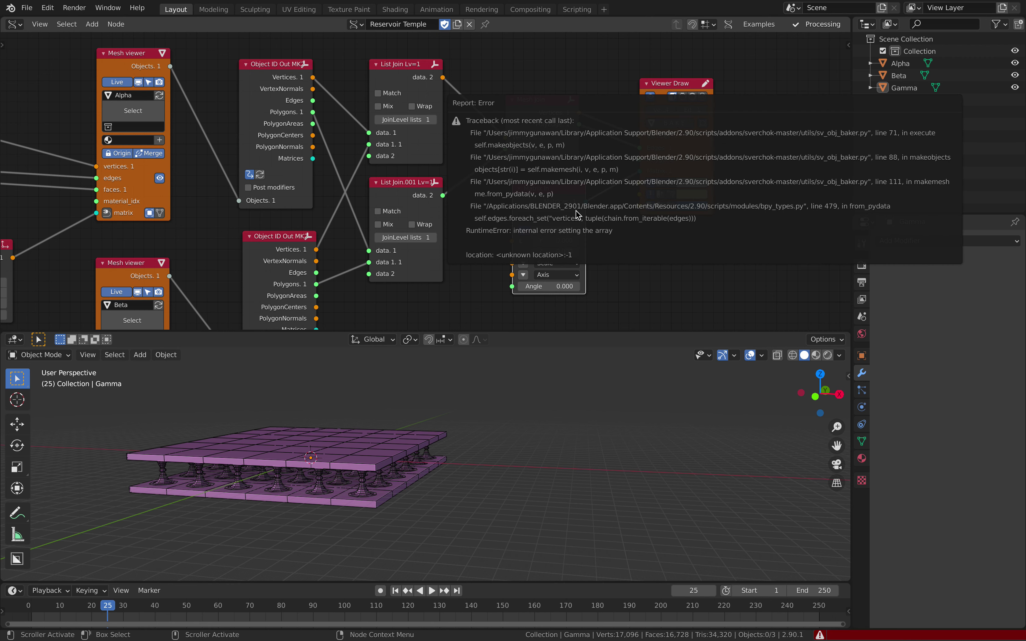
left_click_drag(271, 122, 260, 126)
left_click_drag(272, 259, 262, 265)
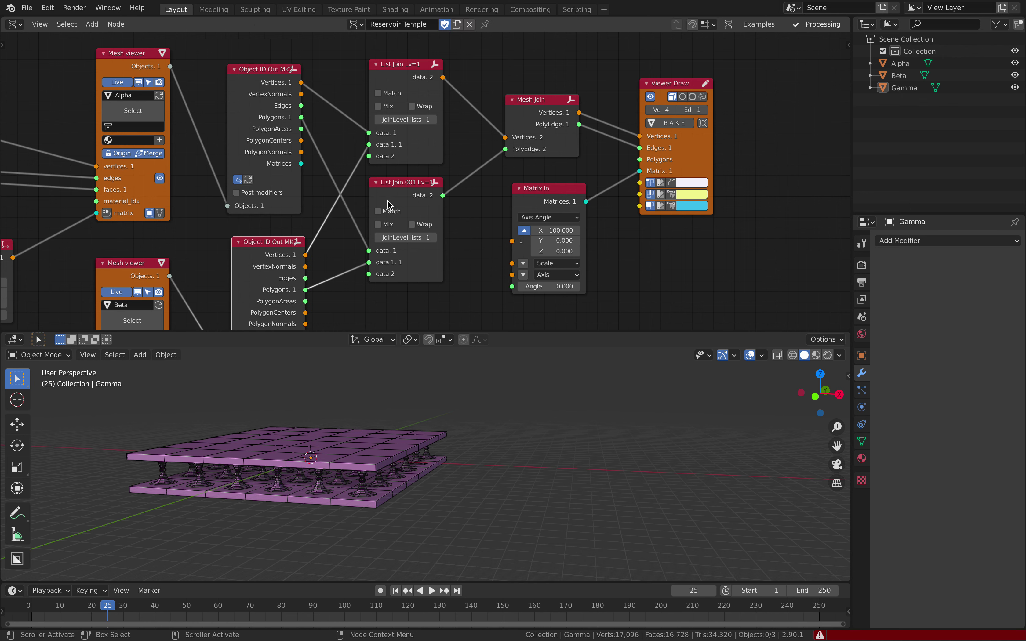
- Delete both List Join nodes feeding the Mesh Join node
left_click(404, 181)
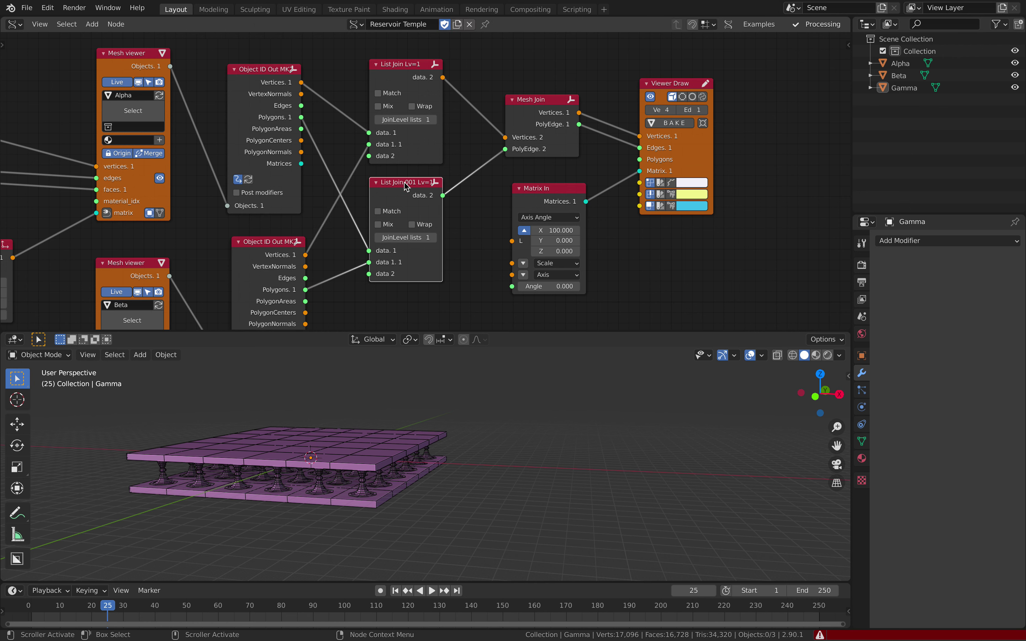
key("x")
left_click(405, 64)
key("x")
left_click(550, 103)
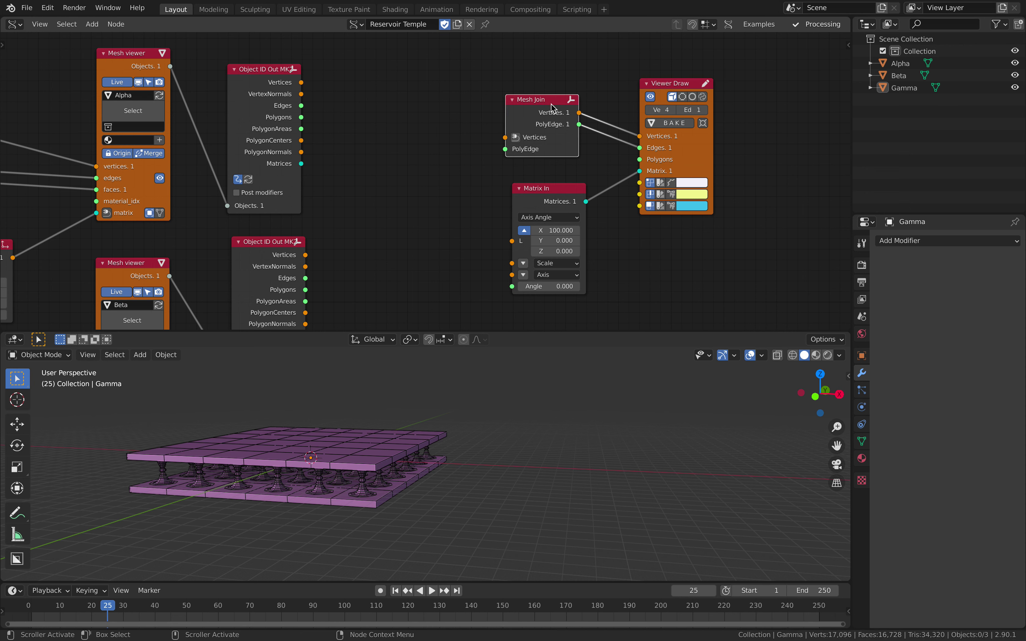
- Add a List Join node beside the Object ID Out nodes and link both nodes' Vertices outputs to it
key("alt+space")
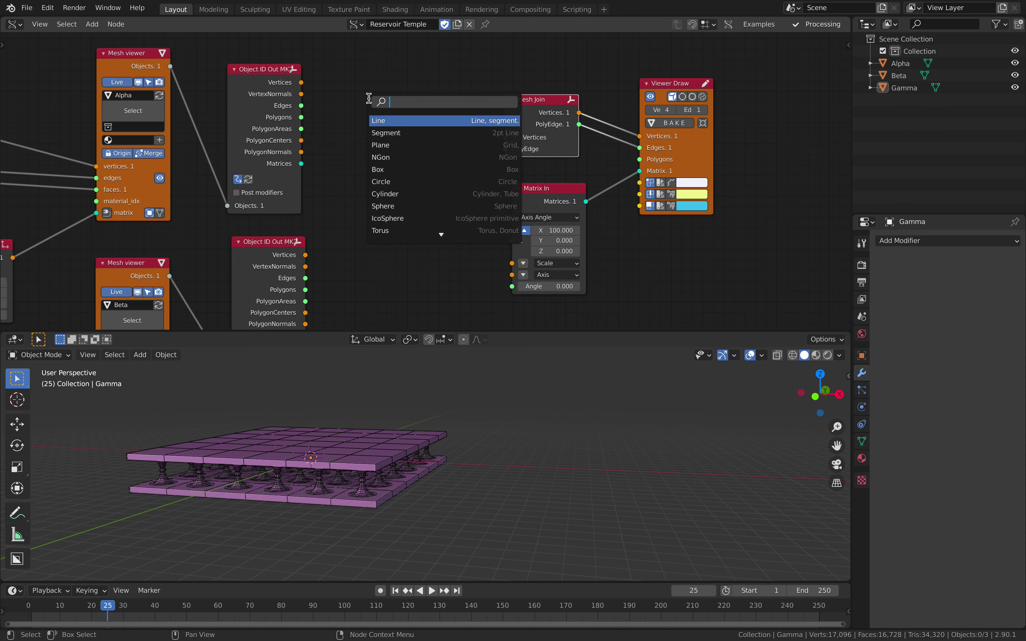
type("list join")
key("Return")
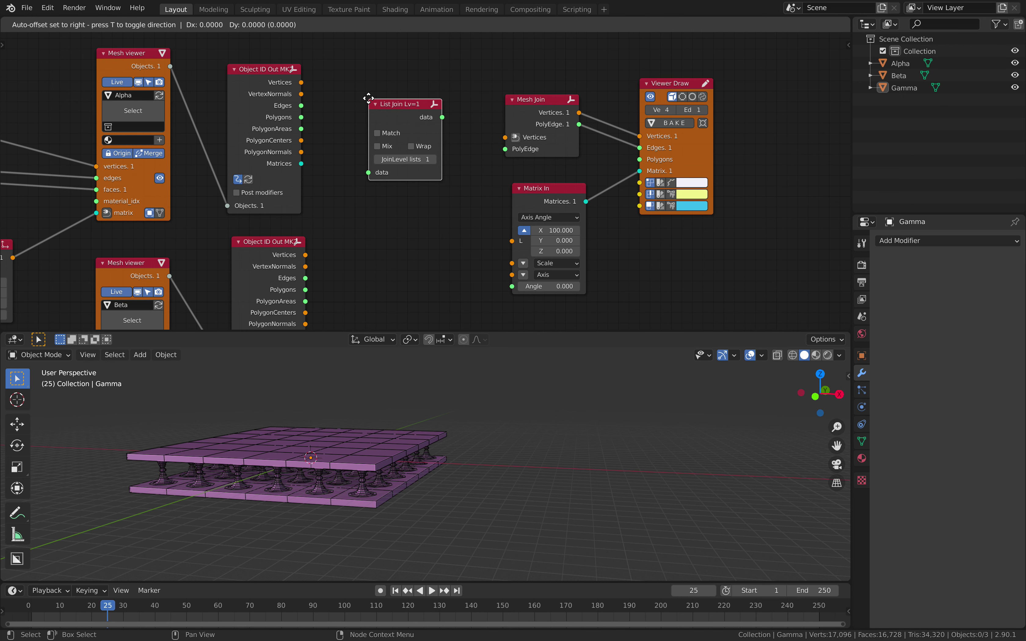
left_click(368, 98)
left_click_drag(300, 82, 368, 172)
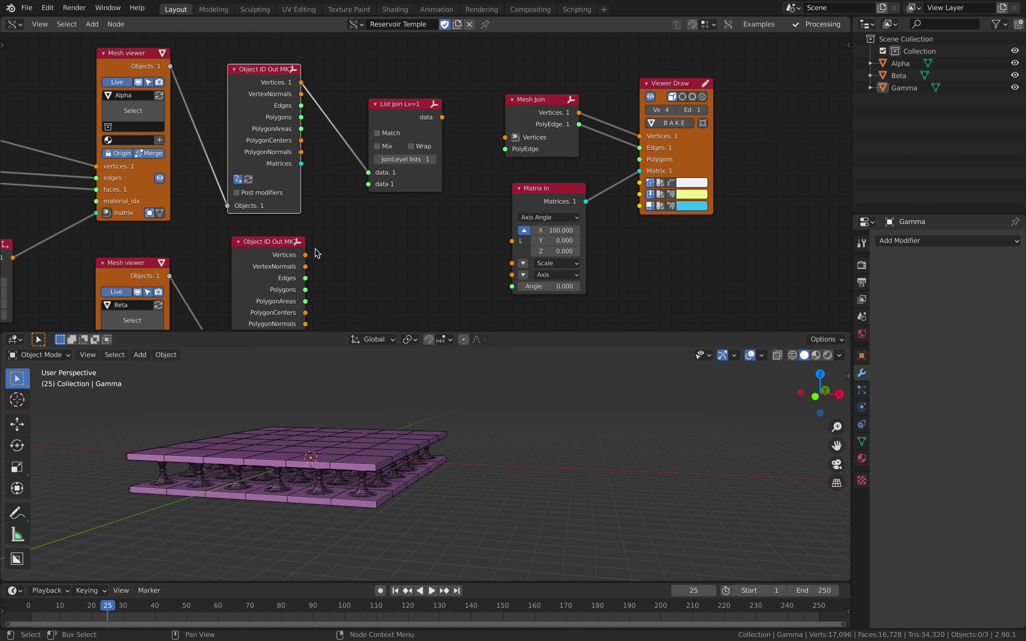
left_click_drag(305, 254, 370, 183)
- Duplicate the List Join node below the original and link both Object ID Out Polygons outputs through it to the Mesh Join PolyEdge input
left_click(414, 108)
key("shift+d")
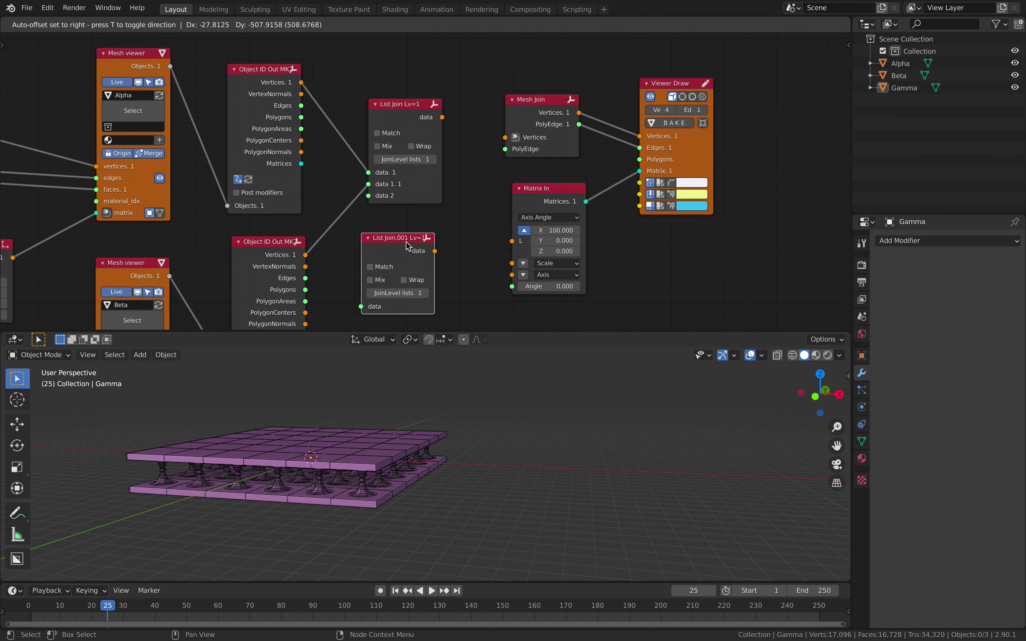
left_click(406, 242)
middle_click_drag(315, 125, 320, 89)
left_click(312, 95)
left_click_drag(306, 81, 366, 282)
left_click_drag(439, 216, 453, 91)
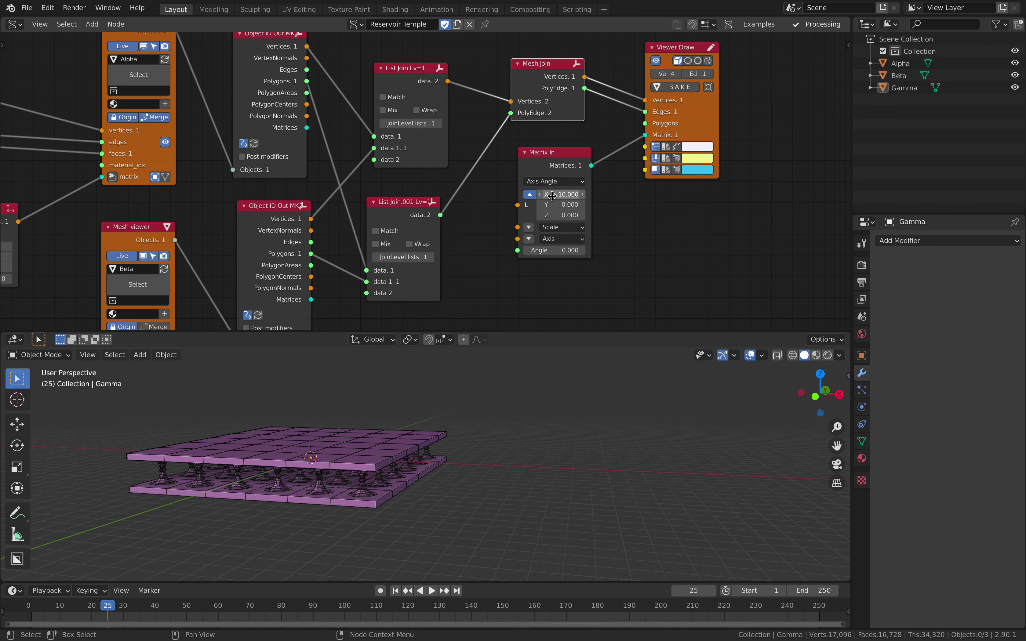
- Set the Matrix In Location X to 10 and delete the Viewer Draw node
left_click_drag(546, 85, 551, 88)
left_click_drag(551, 159, 553, 171)
middle_click_drag(574, 153, 531, 211)
scroll(621, 159, "up", 2)
left_click(663, 94)
mouse_move(679, 92)
left_mouse_down()
mouse_move(689, 76)
mouse_move(681, 93)
left_mouse_up()
key("x")
- Add a Mesh viewer node beside the Mesh Join node
key("alt+space")
type("mesh vi")
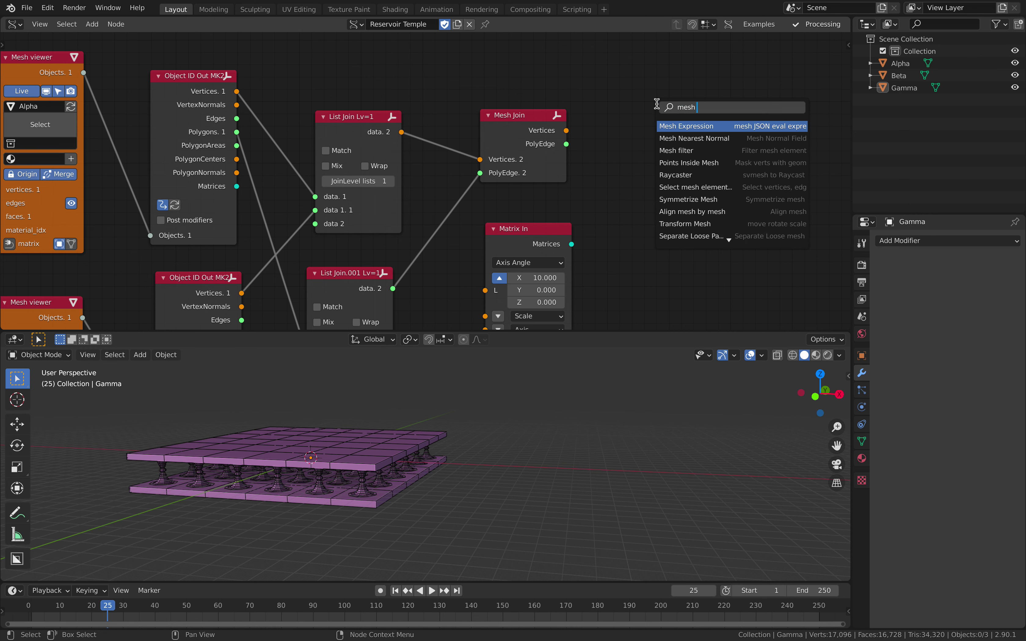
key("Return")
left_click(612, 97)
- Link Mesh Join's Vertices and PolyEdge to the new Mesh viewer's vertices and faces, and Matrix In to its matrix input
left_click(541, 120)
left_click(689, 111, "shift")
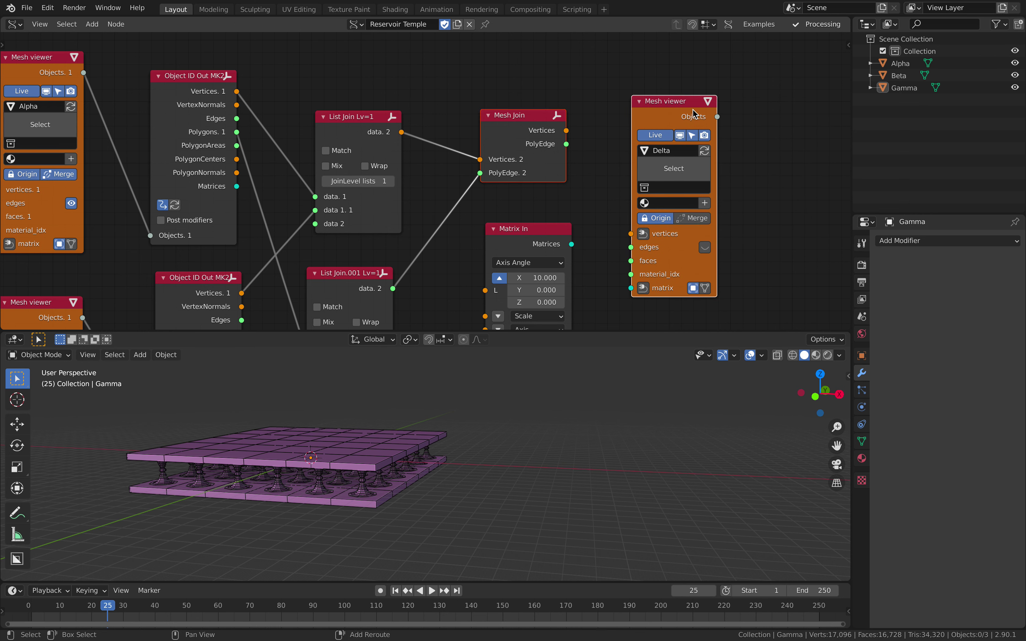
key("f")
left_click(623, 80)
left_click_drag(630, 246, 659, 214)
left_click_drag(571, 244, 636, 256)
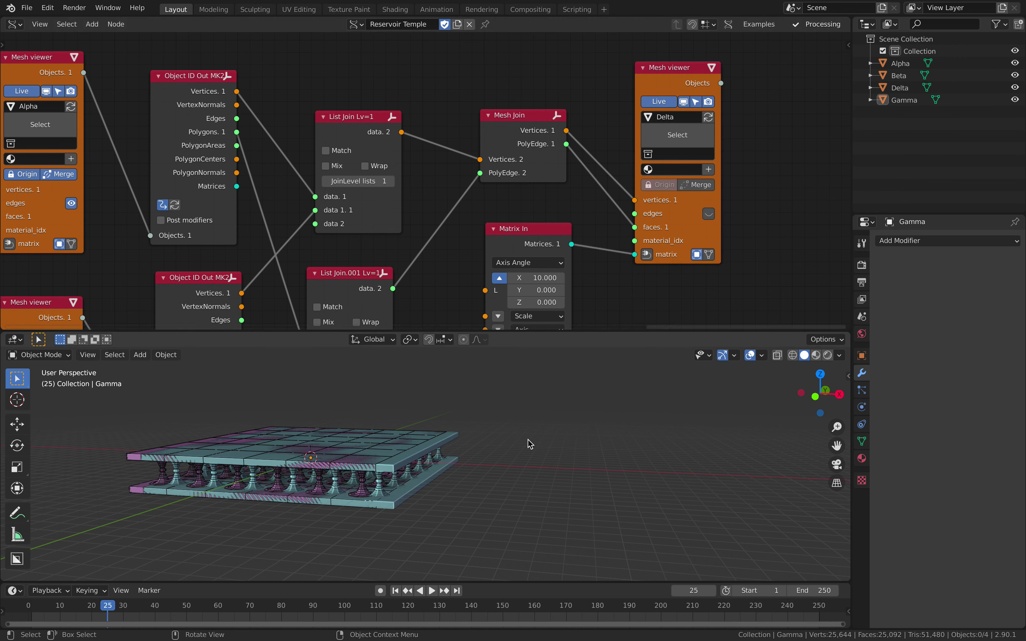
- Set the Matrix In Location X to 165.36 and select the Delta mesh in the viewport
left_click(537, 278)
type("0")
key("Return")
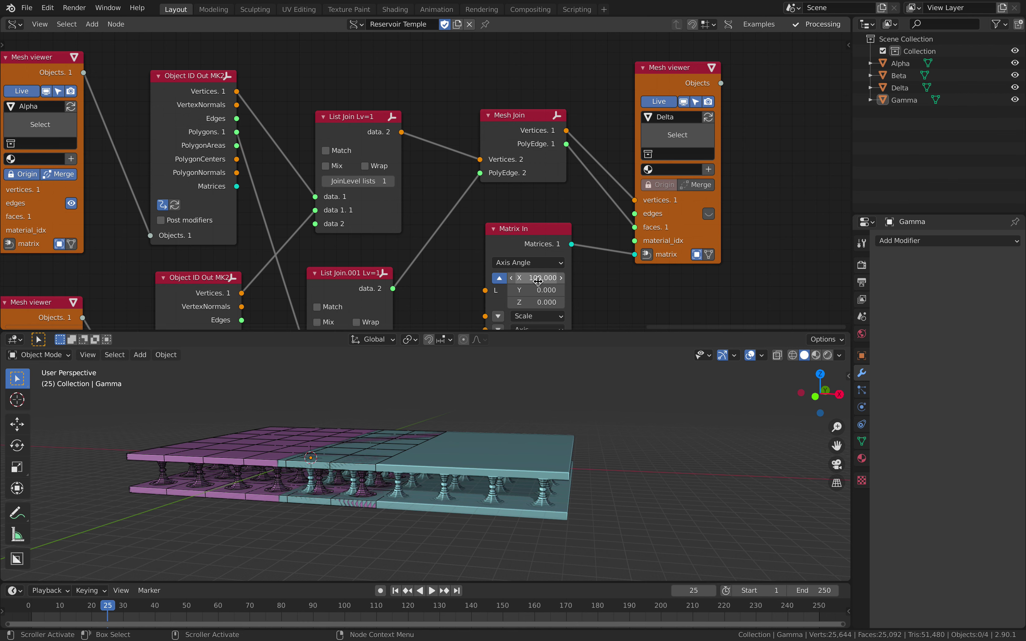
left_click(534, 279)
type("165.30")
key("Return")
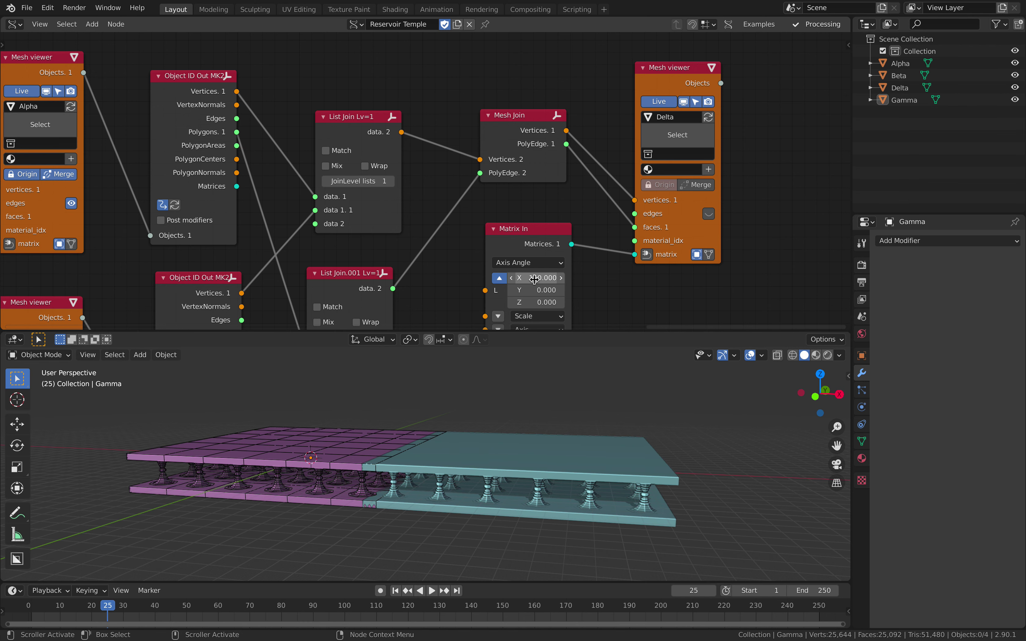
left_click(545, 448)
left_click_drag(536, 280, 560, 280)
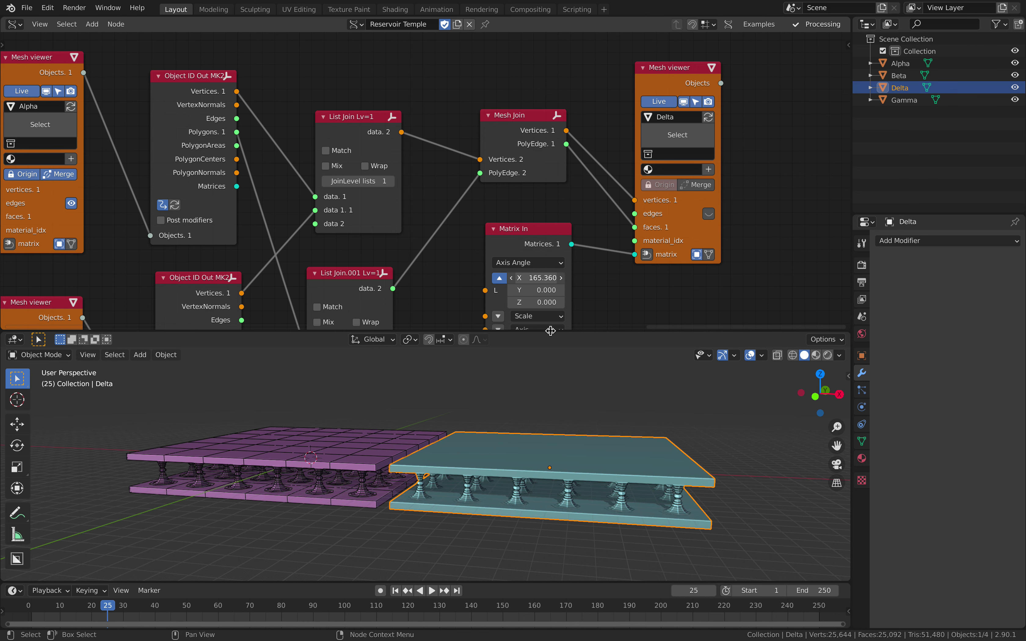
- Open the list of available modifiers for the Delta mesh
scroll(613, 458, "up", 2)
left_click(919, 241)
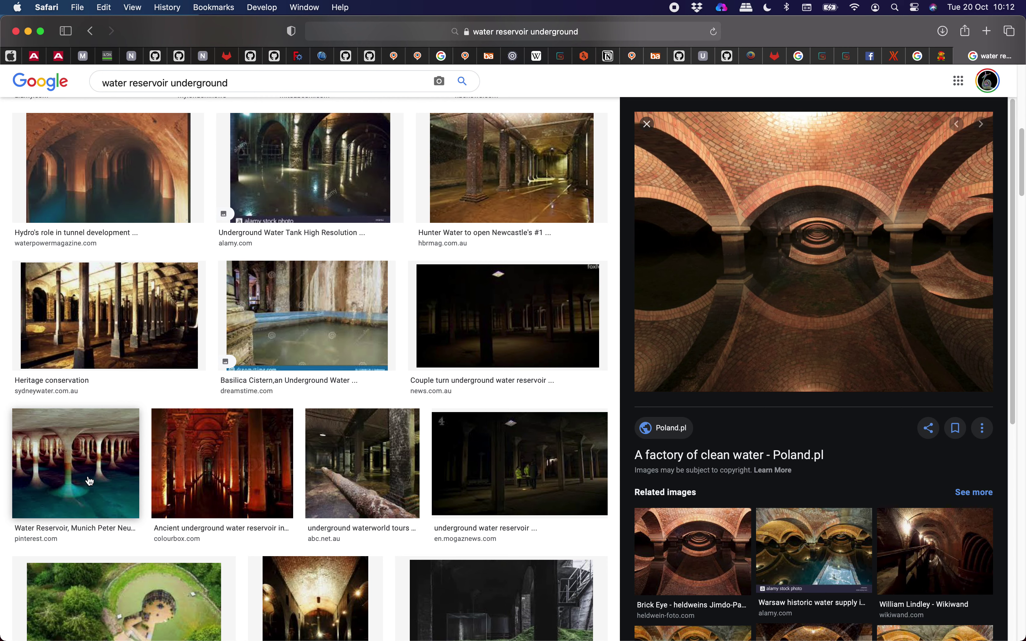
- In the Safari image results, examine the underground waterworld tours and belle-vue-reservoir photos with their related images
scroll(364, 506, "down", 1)
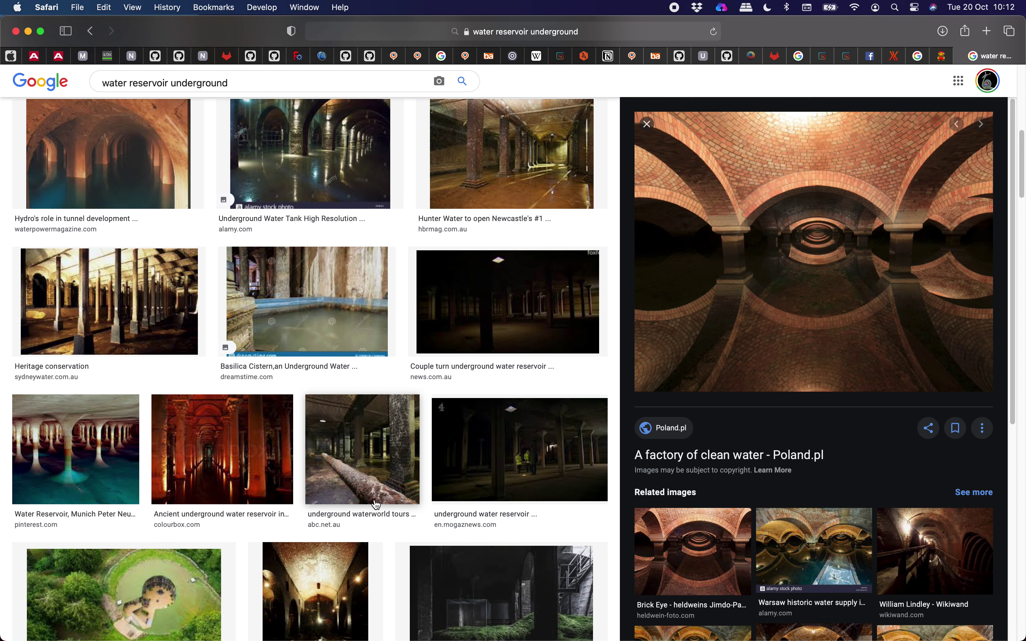
left_click(375, 463)
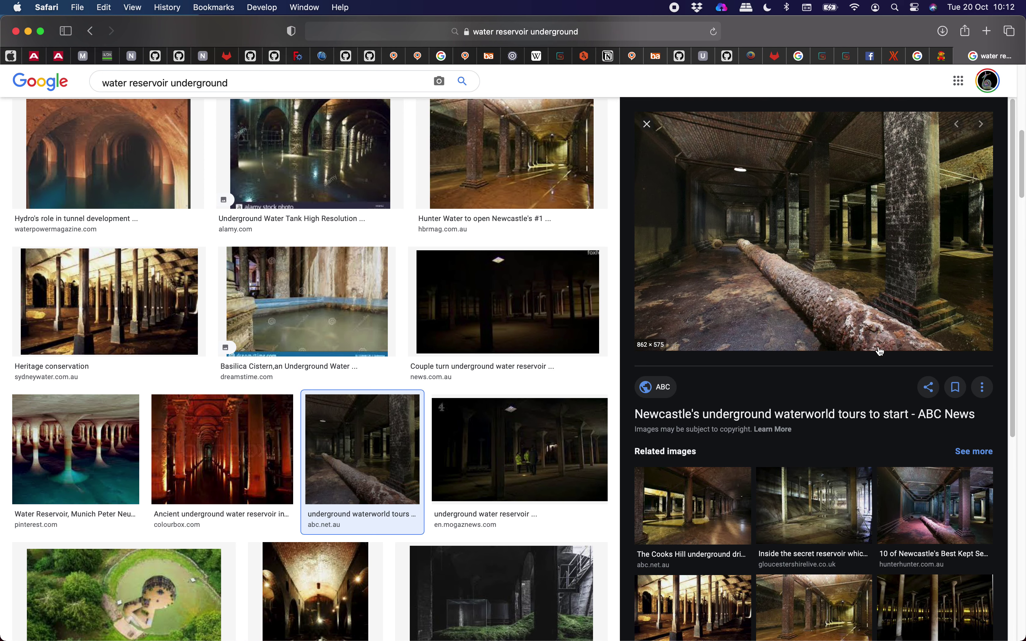
scroll(823, 510, "down", 10)
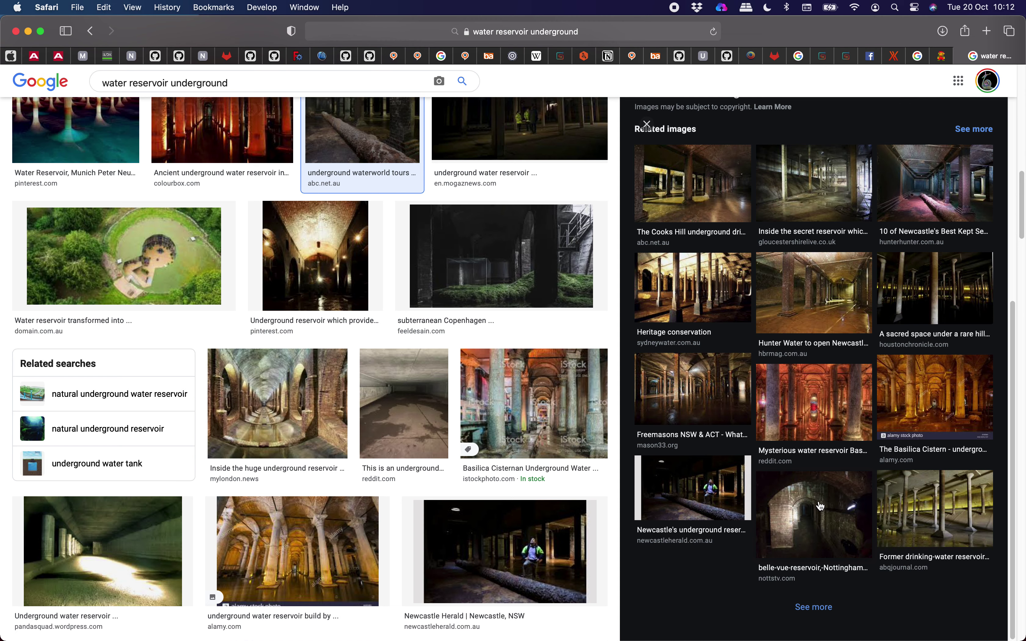
left_click(802, 502)
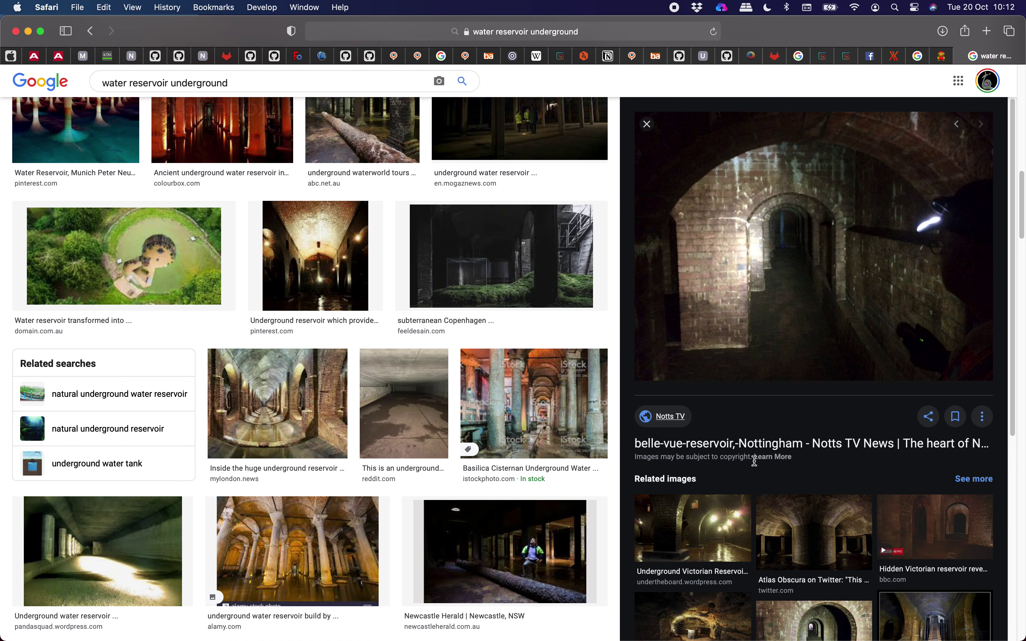
scroll(766, 479, "down", 7)
scroll(766, 477, "down", 4)
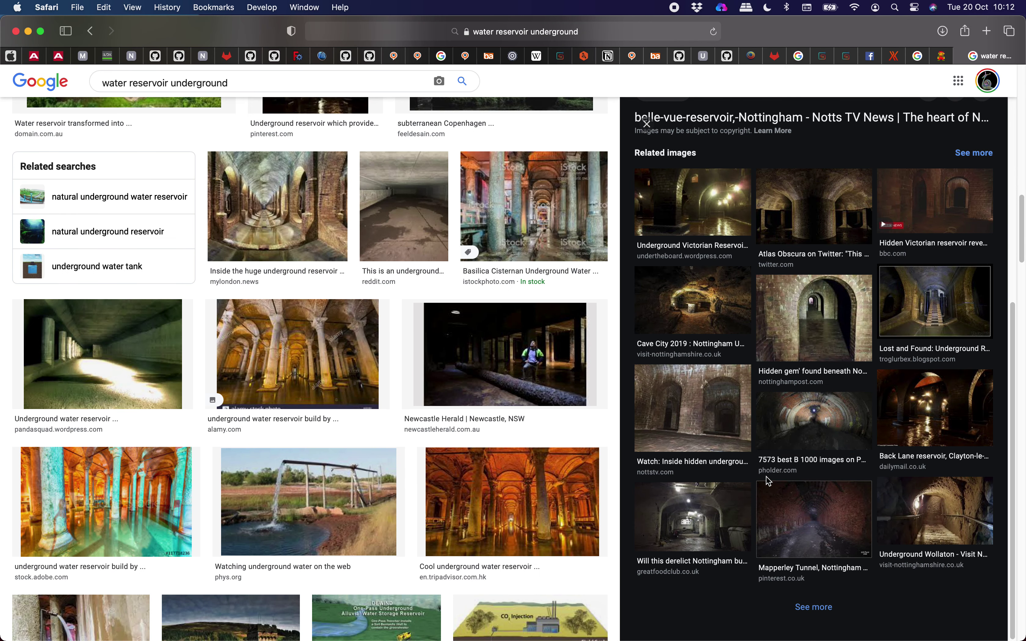
scroll(481, 454, "down", 2)
- Examine the Basilica Cistern, ancient underground water reservoir and Reservoir Of Montsouris photos as column and vault references
left_click(481, 453)
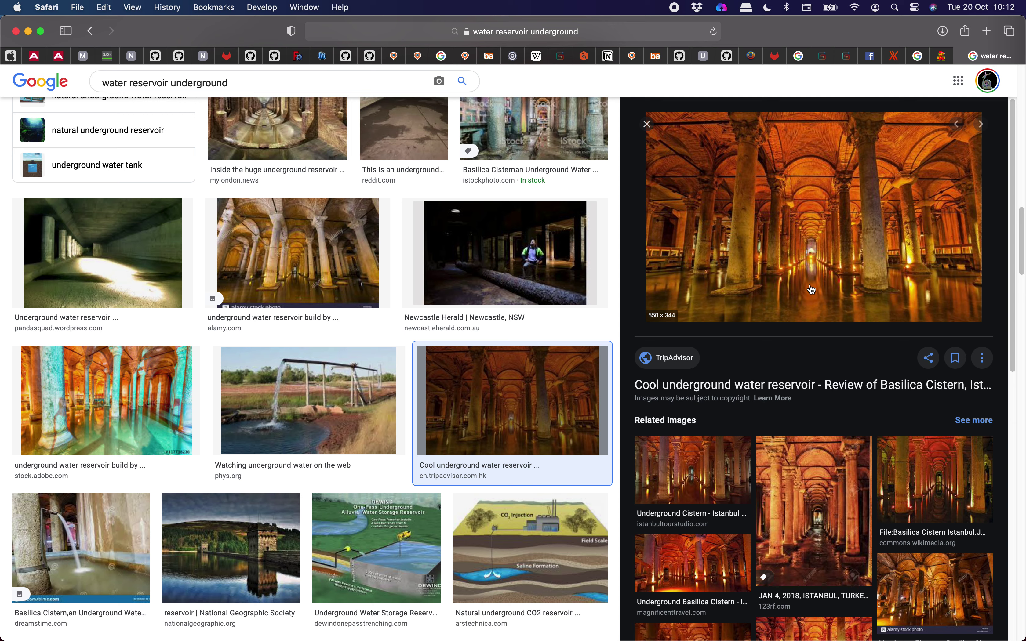
scroll(690, 476, "down", 5)
scroll(457, 489, "down", 1)
scroll(457, 483, "down", 10)
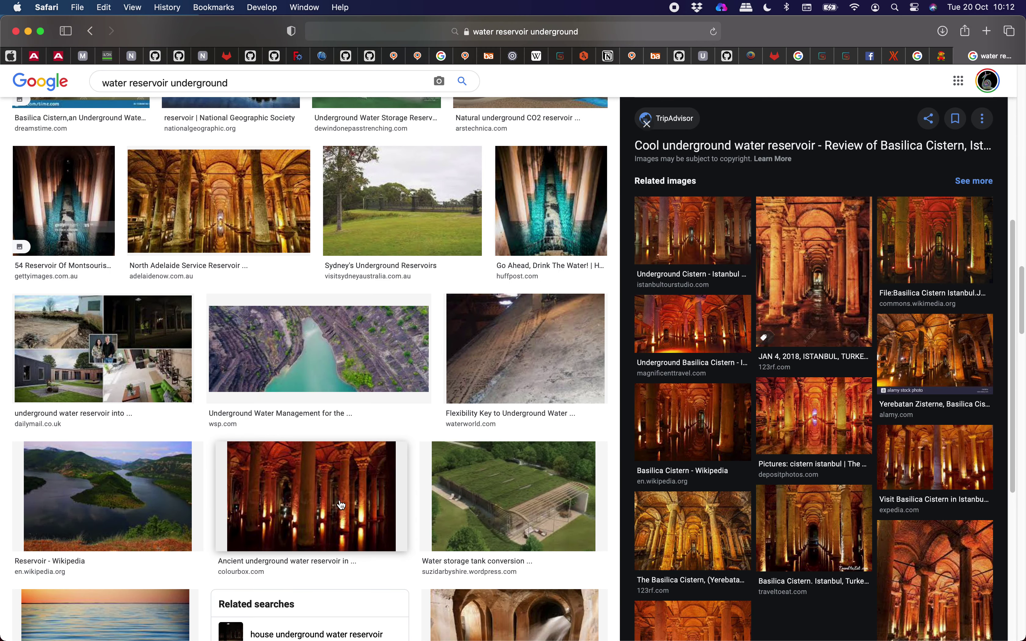
left_click(341, 504)
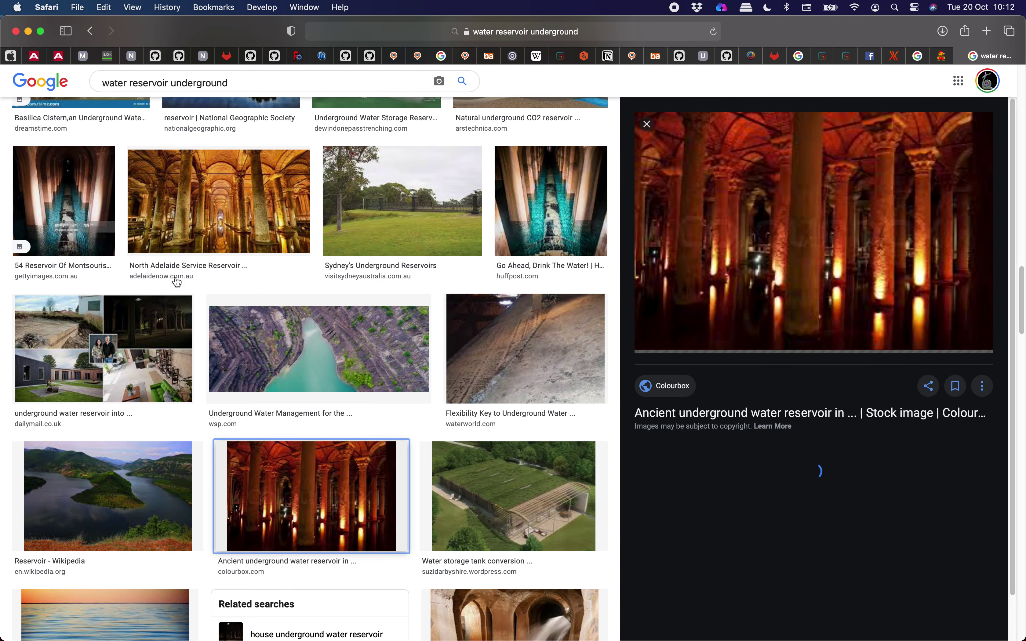
left_click(64, 204)
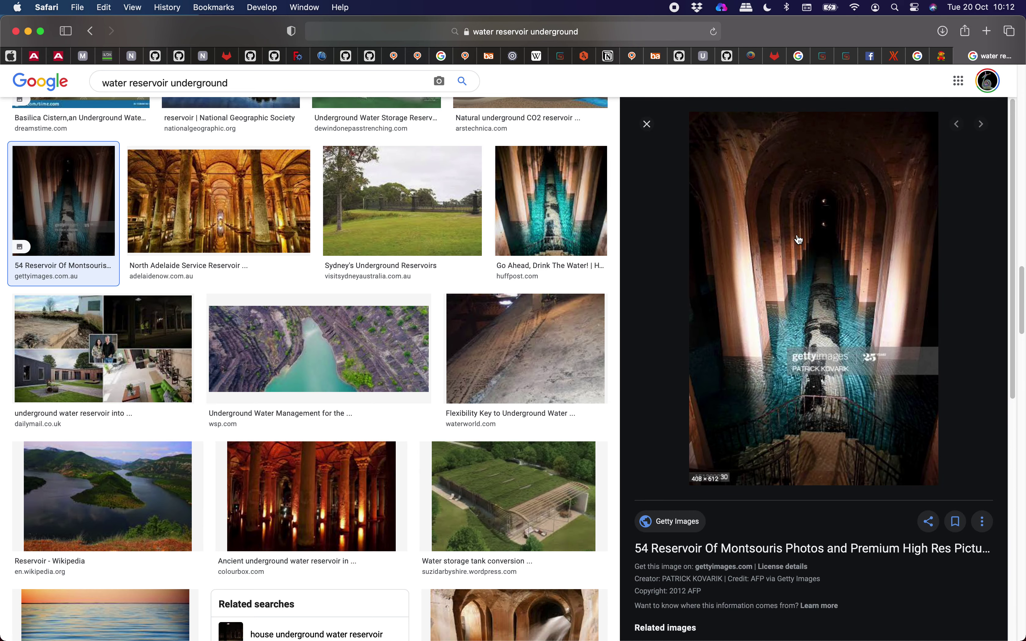
scroll(459, 293, "up", 15)
key("ctrl+Right")
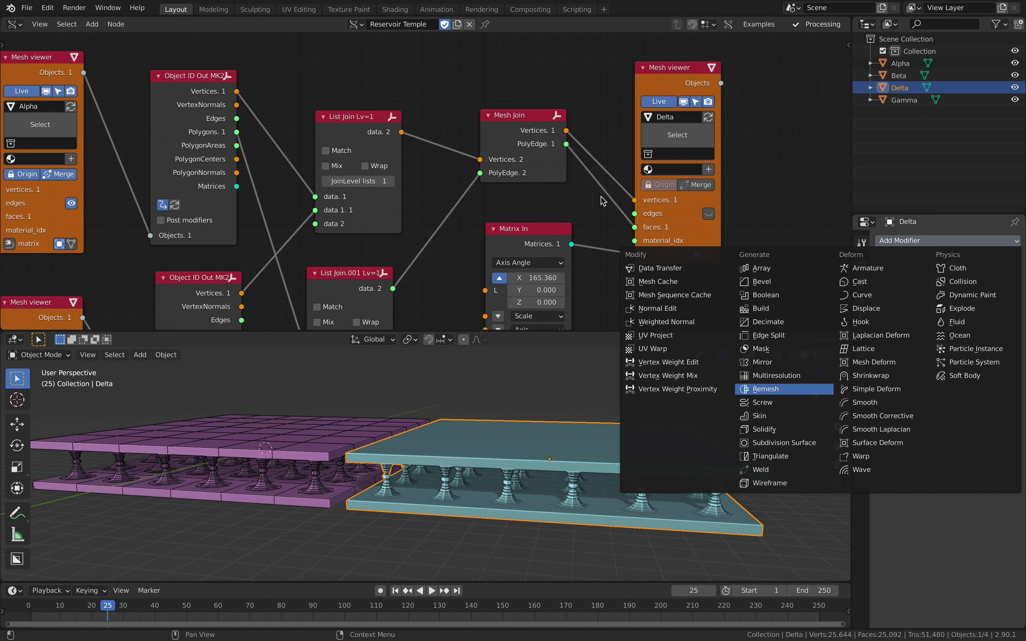
key("ctrl+Left")
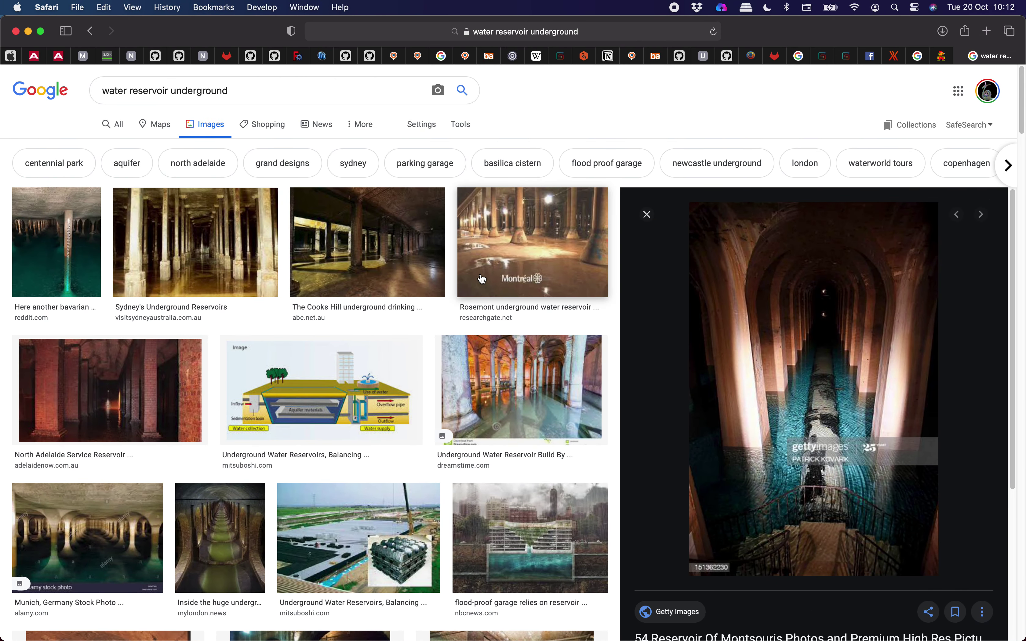
- Switch back to Blender, add a Remesh modifier to the Delta mesh and set its Voxel Size to 2 m
key("ctrl+Right")
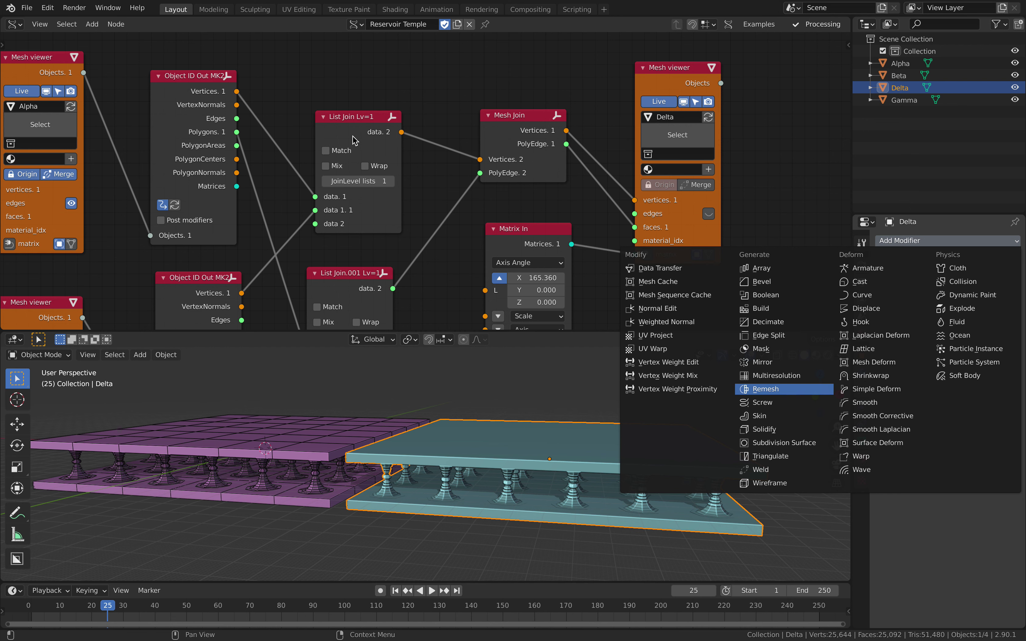
key("Return")
scroll(354, 140, "down", 1)
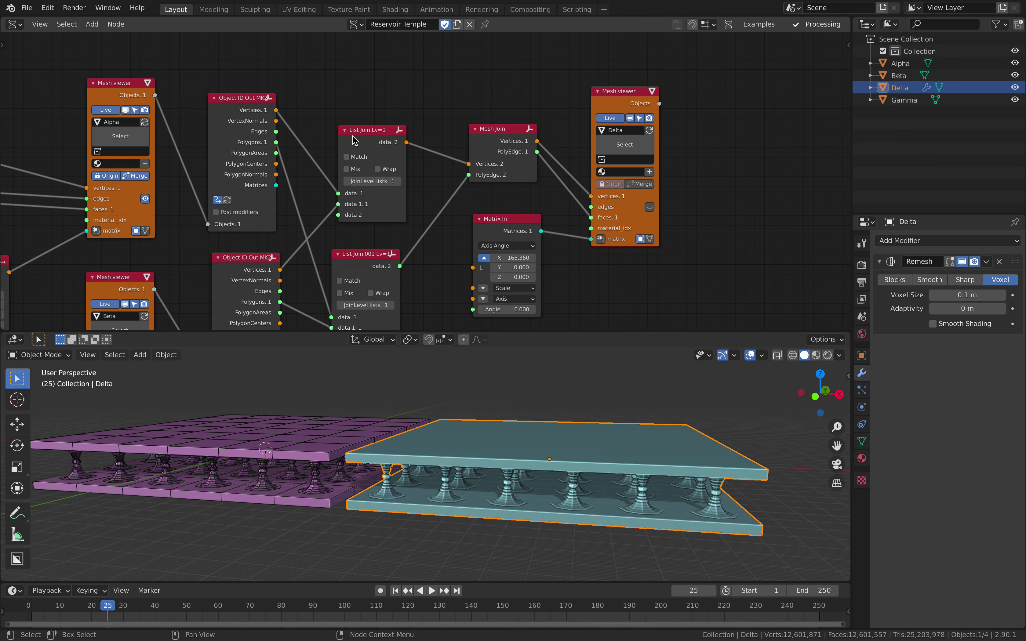
left_click(959, 293)
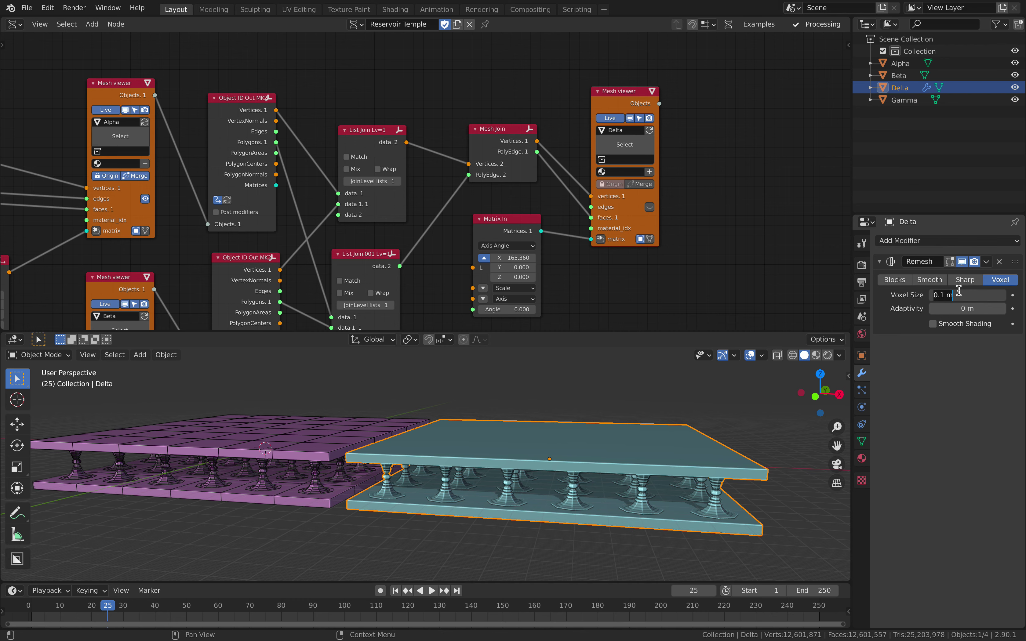
type("2")
key("Return")
- Examine how the remeshed Delta columns blend into the floor and ceiling slabs, up close and from several angles
scroll(506, 481, "up", 2)
scroll(506, 481, "up", 2)
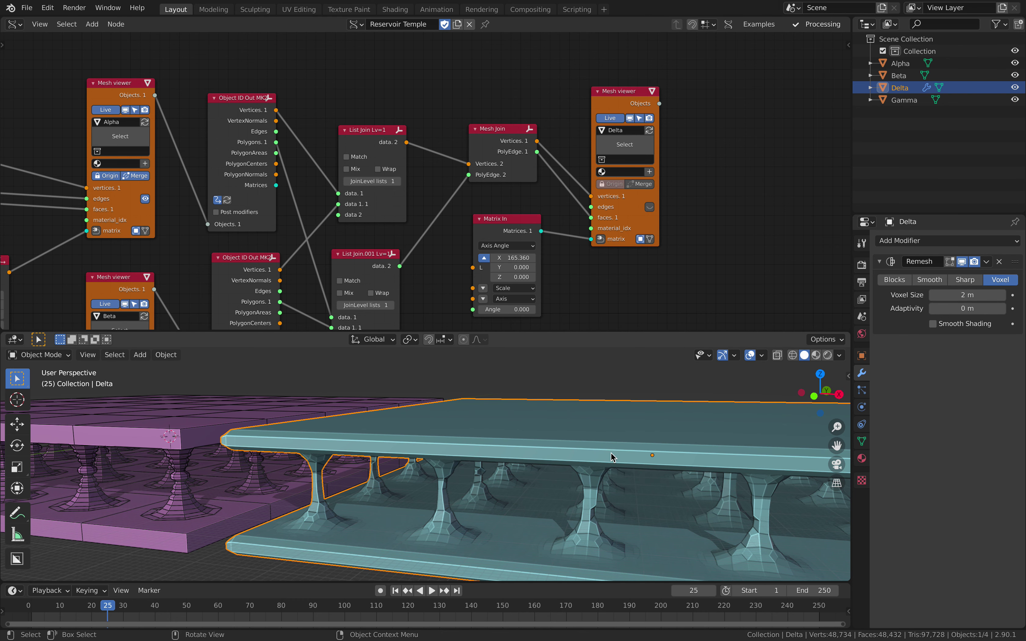
scroll(609, 453, "up", 2)
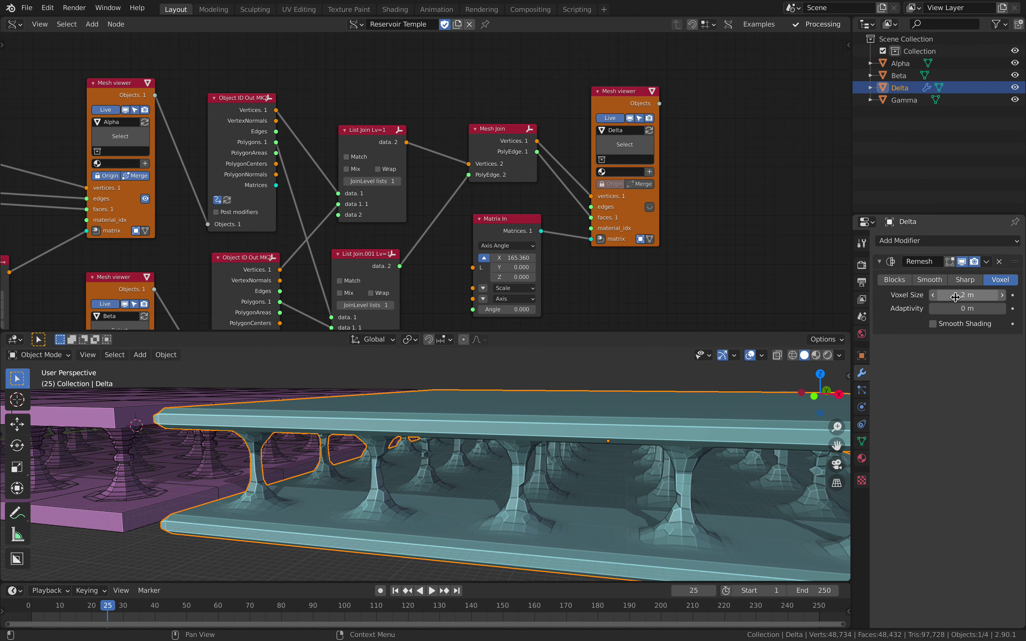
scroll(644, 465, "down", 3)
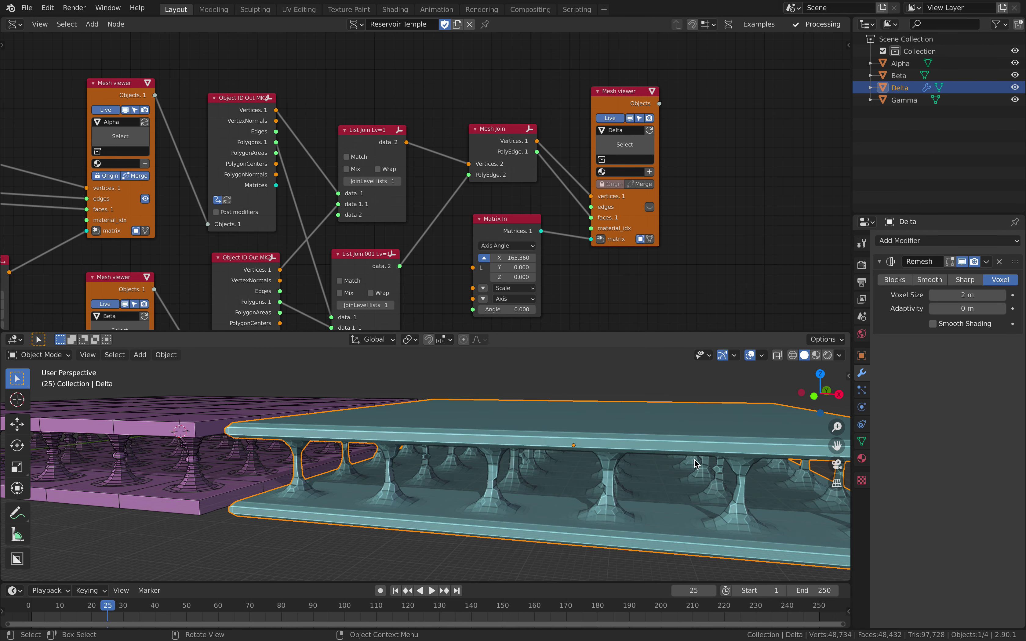
middle_click_drag(695, 459, 729, 453)
scroll(585, 395, "up", 3)
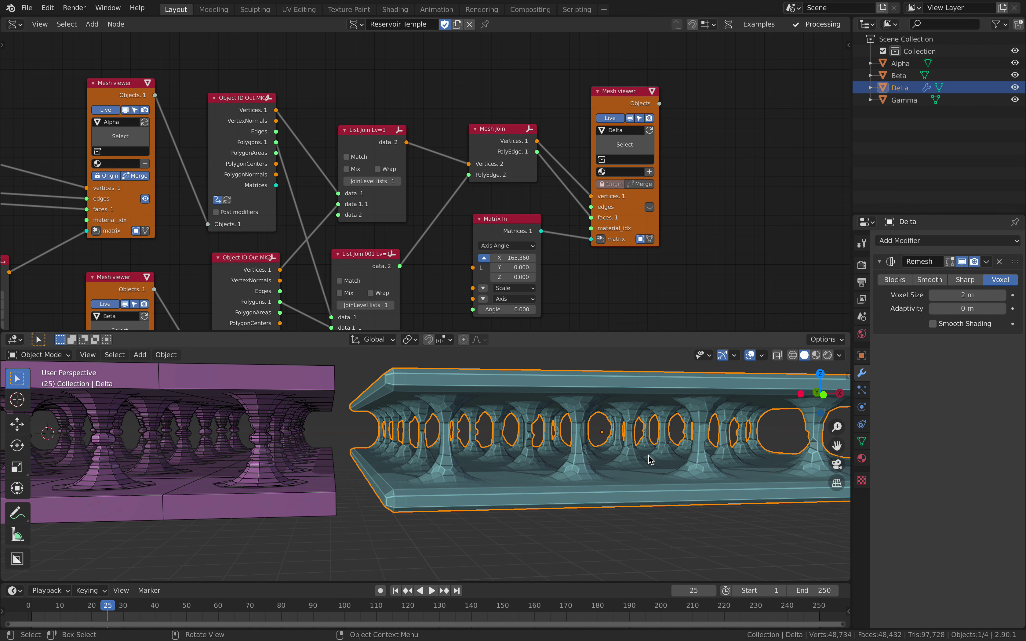
scroll(648, 458, "up", 8)
left_click(605, 529)
scroll(513, 486, "up", 3)
middle_click_drag(513, 486, 695, 480)
- Remove the Remesh modifier from the Delta mesh and select the Mesh viewer node that outputs Delta
left_click(999, 262)
left_click(613, 93)
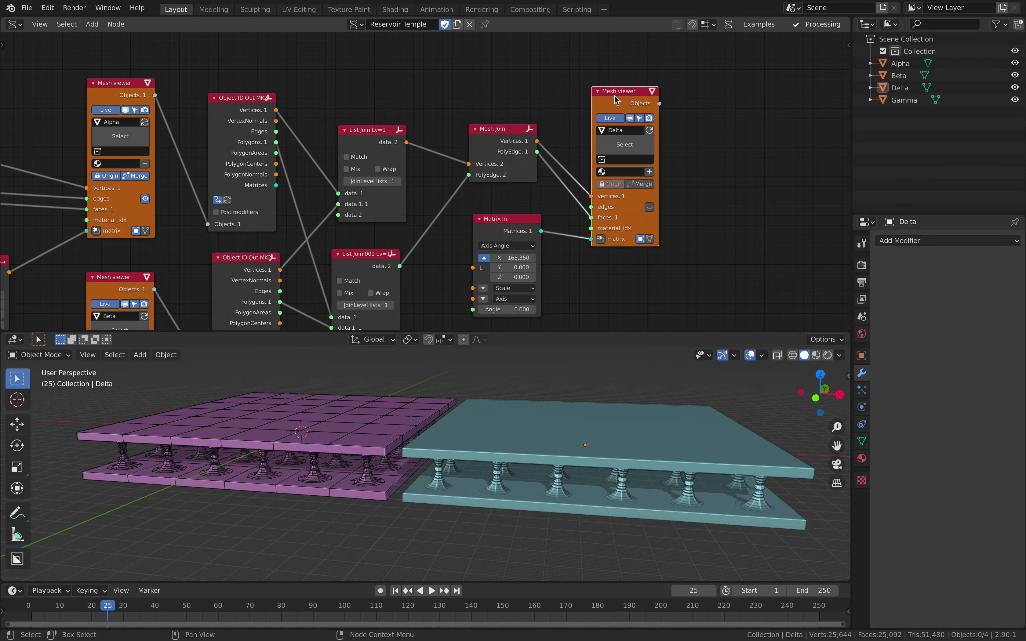